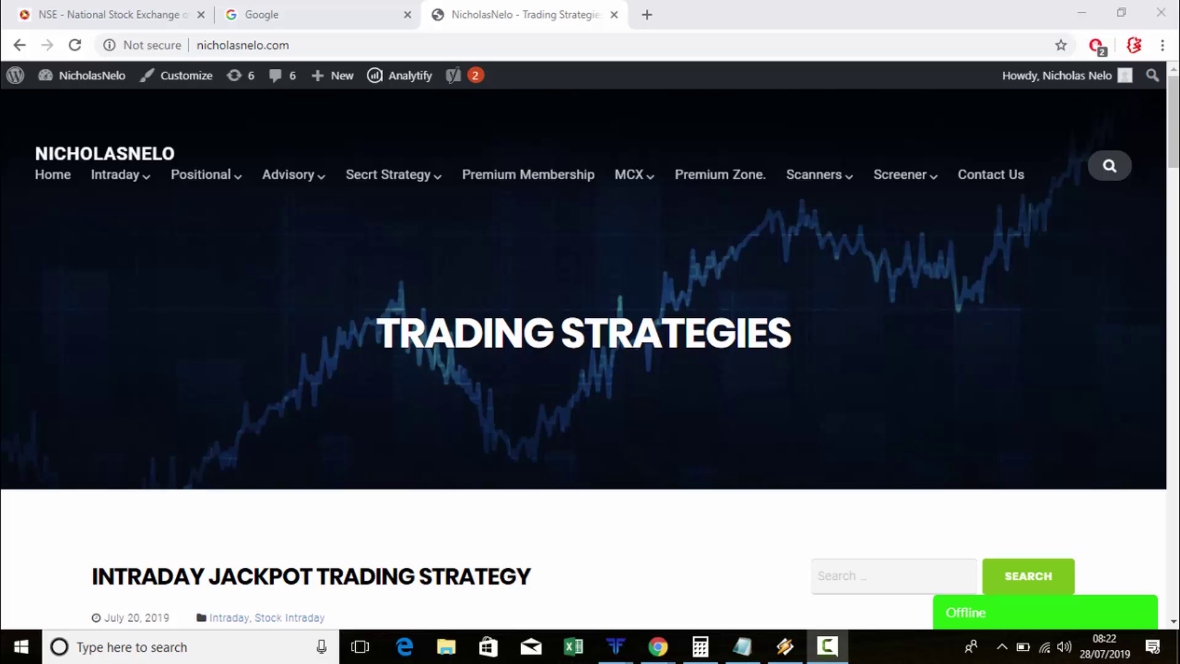
Step: Search Google for 'nse future bhavcopy' and go to the NSE derivatives archives page
{"action": "left_click", "coordinate": [350, 11]}
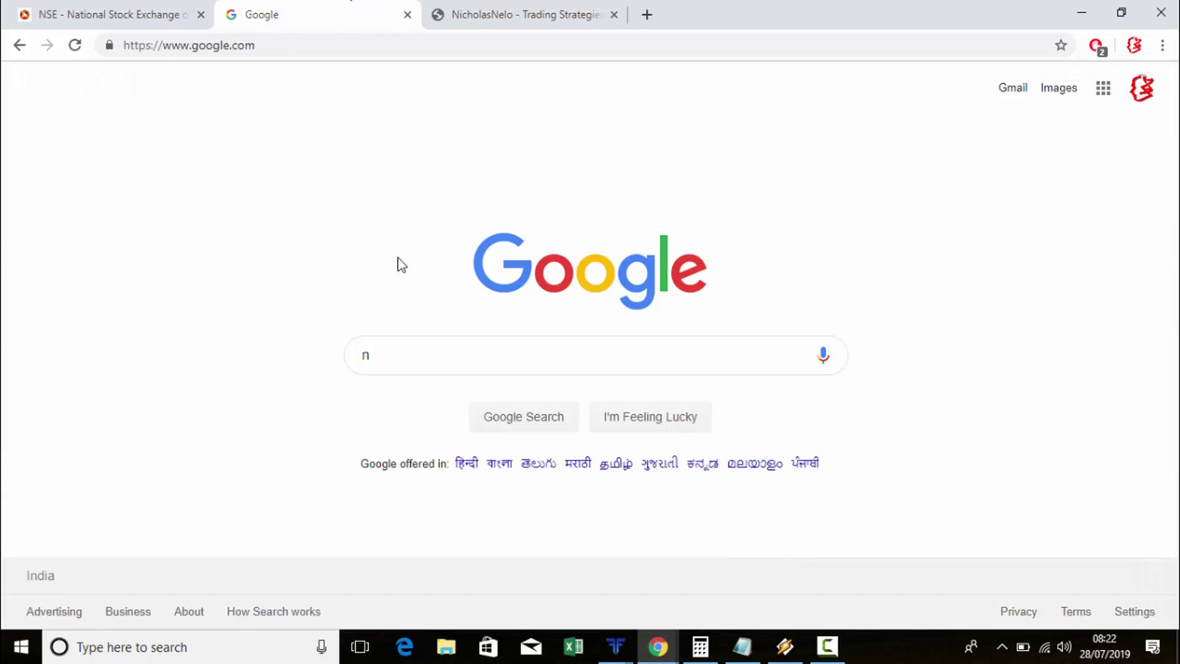
{"action": "type", "text": "se"}
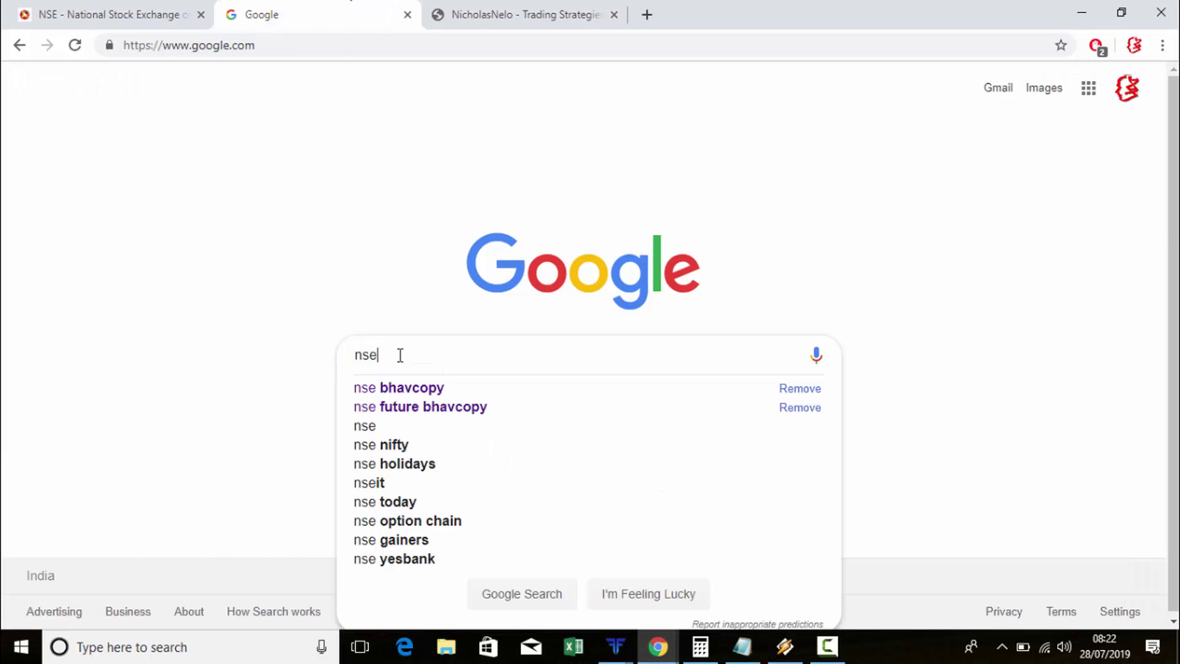
{"action": "left_click", "coordinate": [427, 409]}
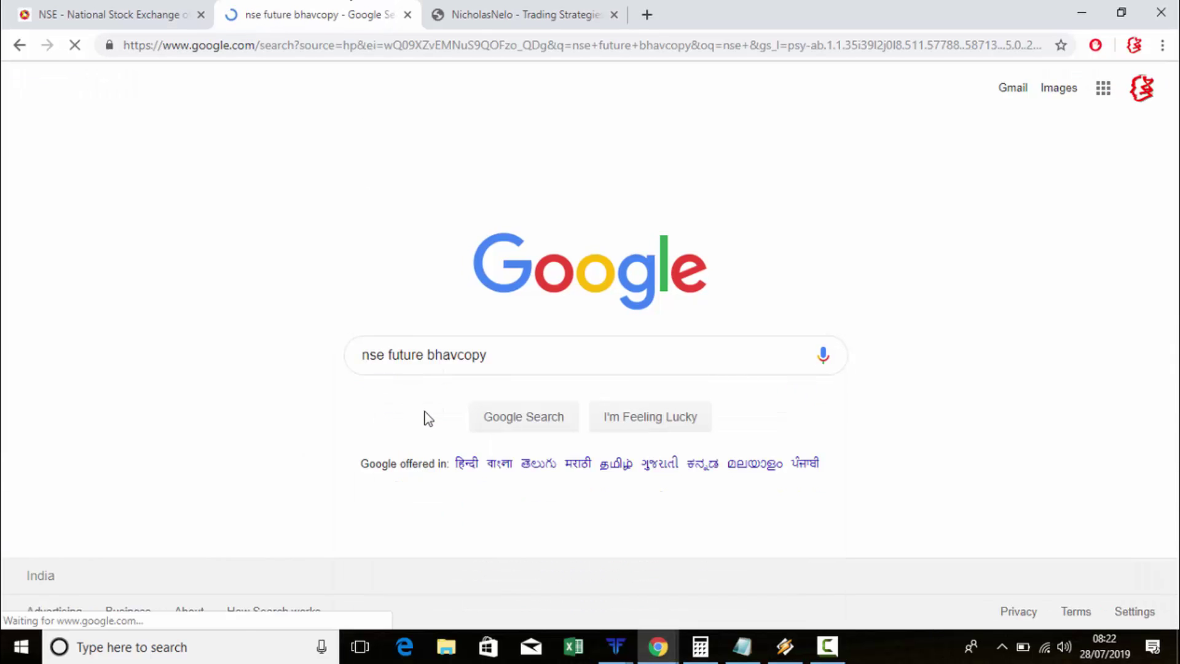
{"action": "left_click", "coordinate": [312, 221]}
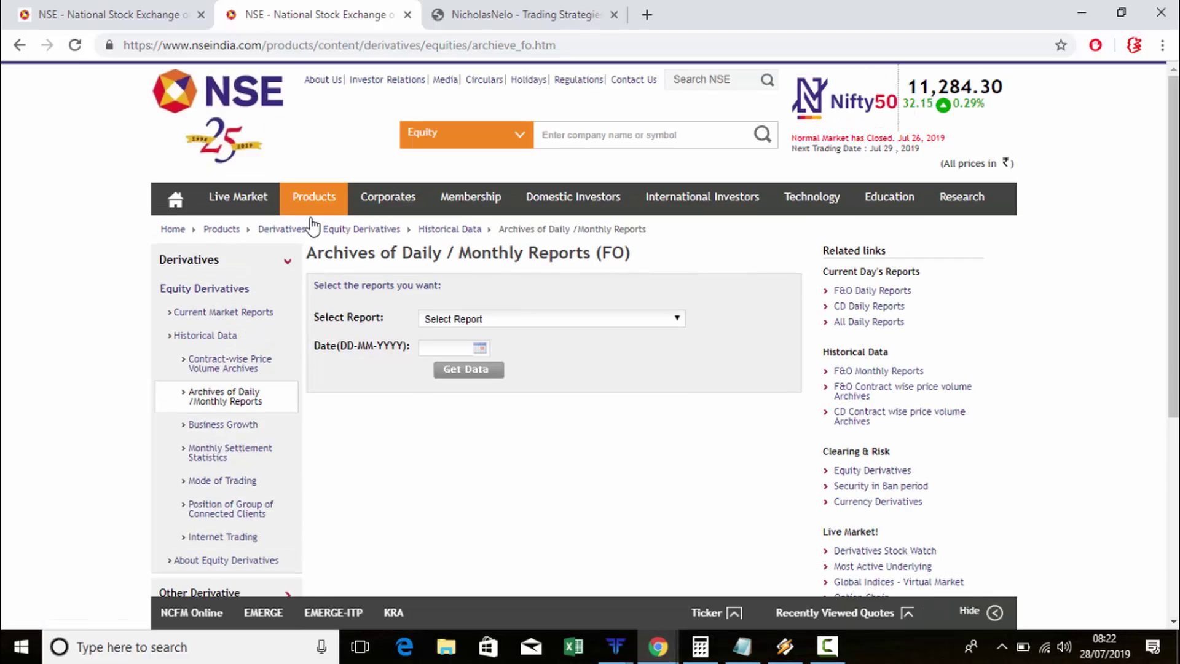
{"action": "scroll", "coordinate": [589, 236], "scroll_direction": "down", "scroll_amount": 1}
Step: Request the Bhavcopy report for 26-07-2019
{"action": "left_click", "coordinate": [589, 240]}
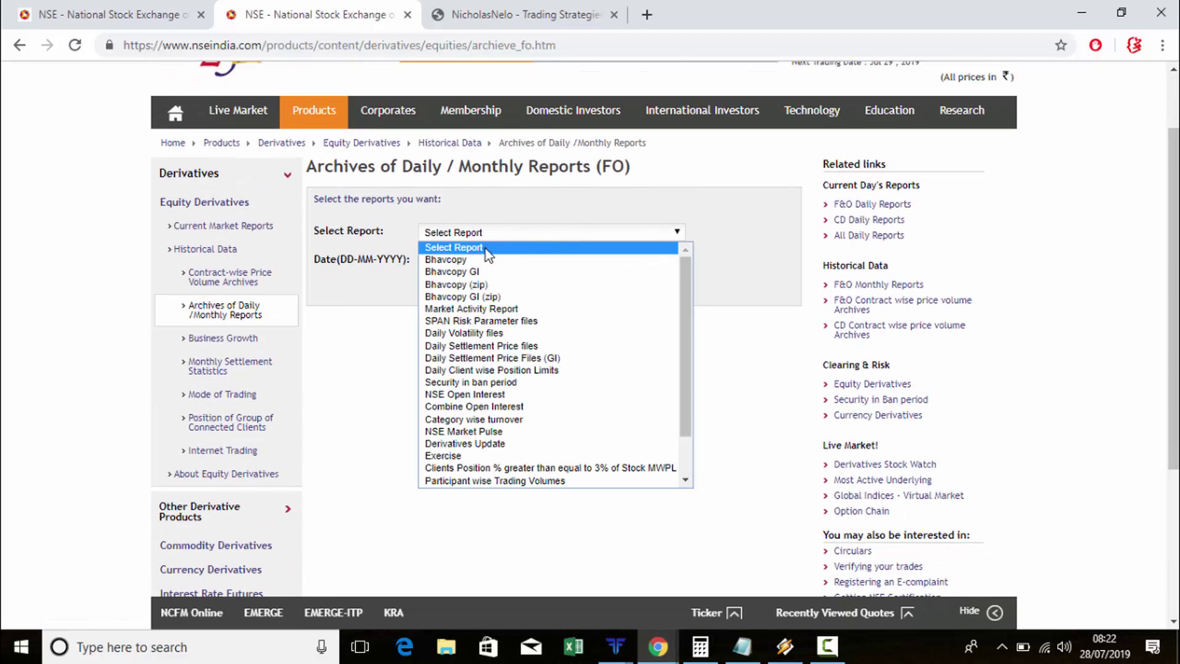
{"action": "left_click", "coordinate": [466, 255]}
{"action": "left_click", "coordinate": [486, 263]}
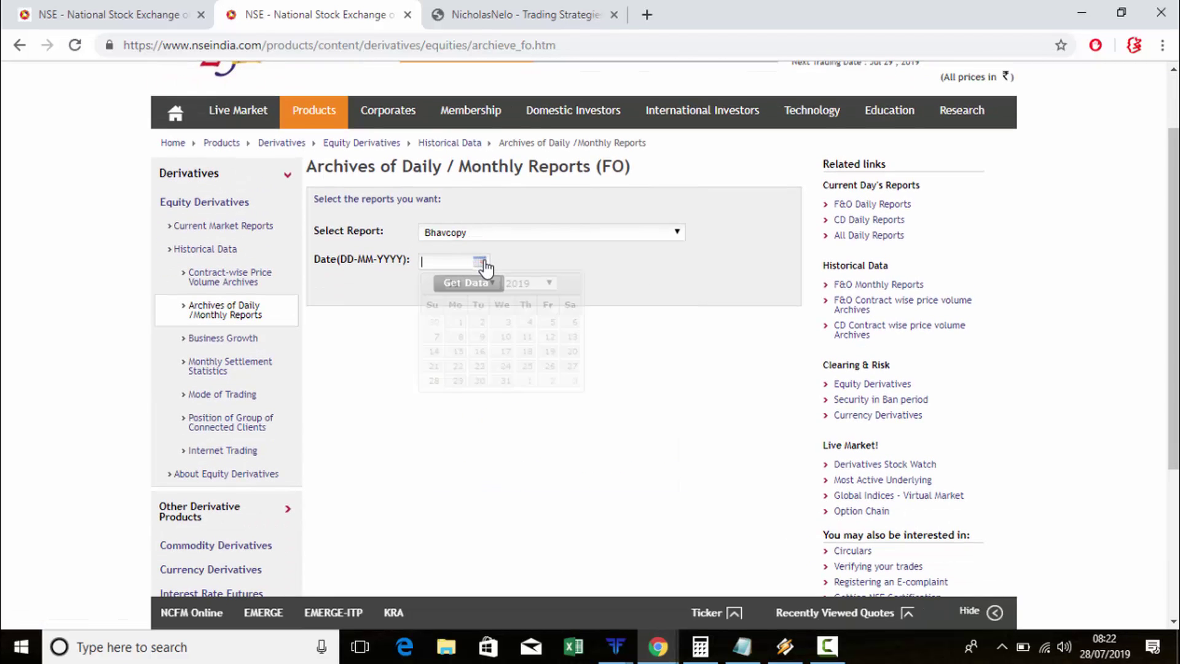
{"action": "left_click", "coordinate": [550, 367]}
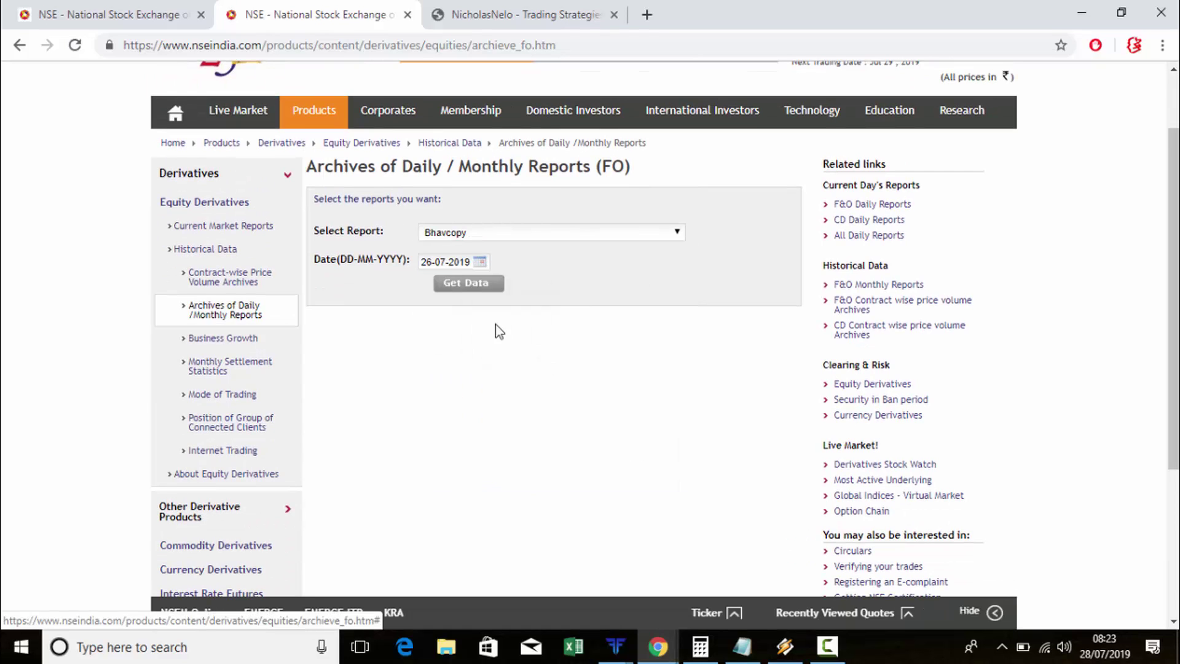
{"action": "left_click", "coordinate": [478, 286]}
Step: Download fo26JUL2019bhav.csv.zip and open it in WinRAR
{"action": "left_click", "coordinate": [361, 356]}
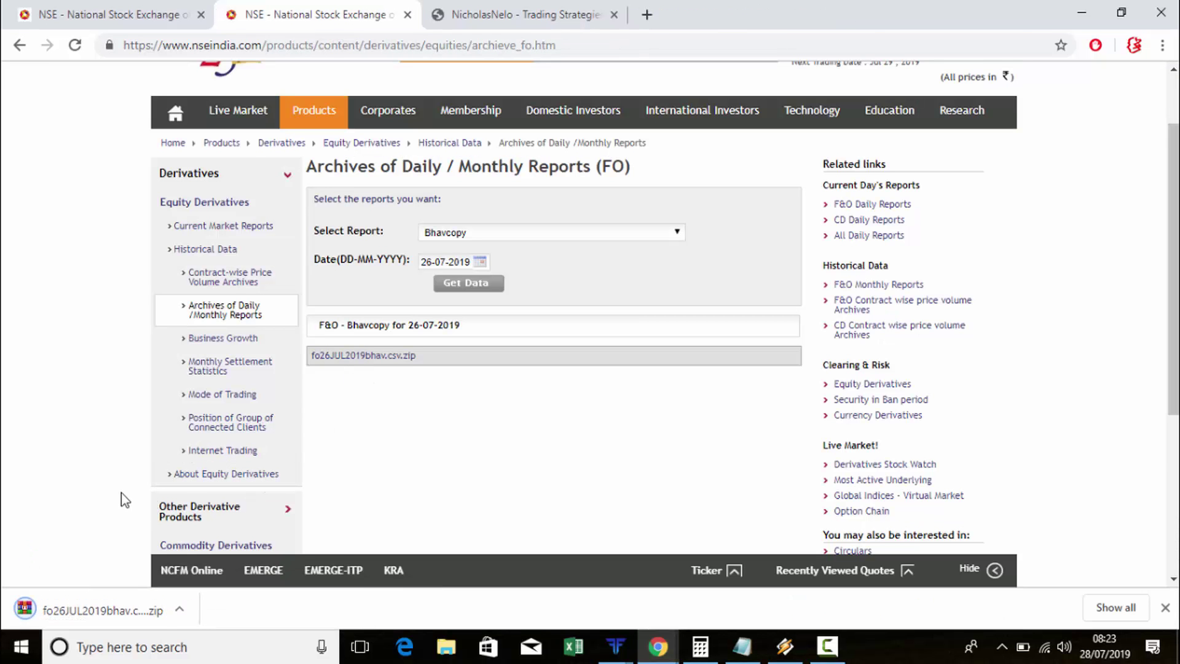
{"action": "left_click", "coordinate": [97, 611]}
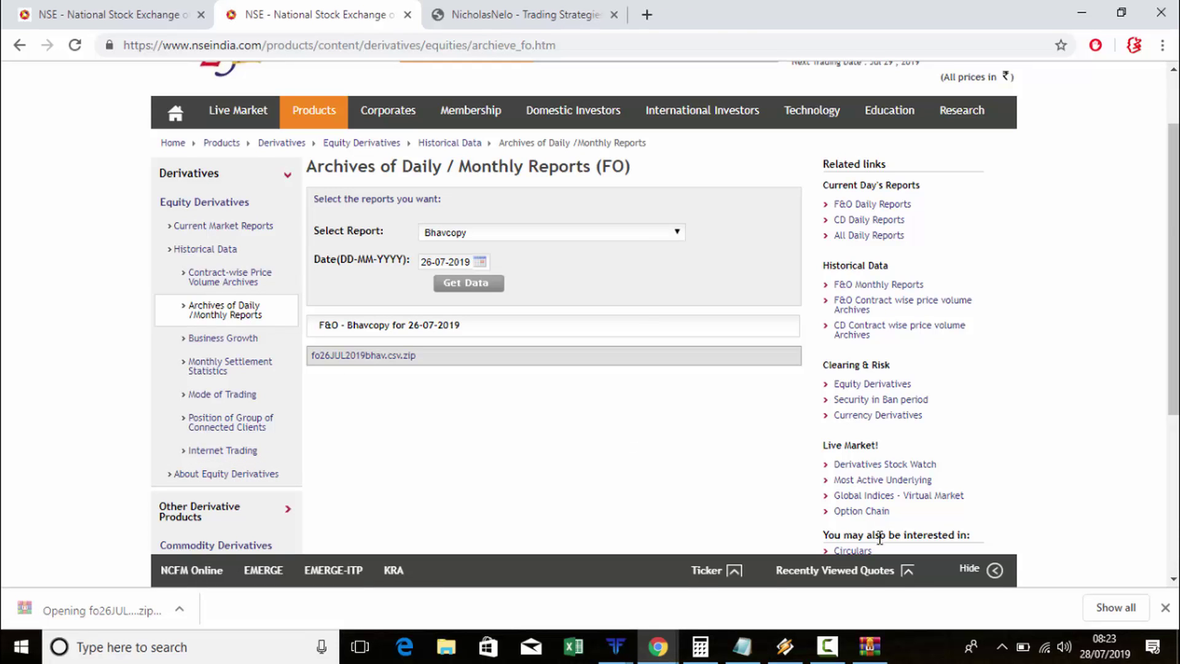
{"action": "left_click", "coordinate": [873, 636]}
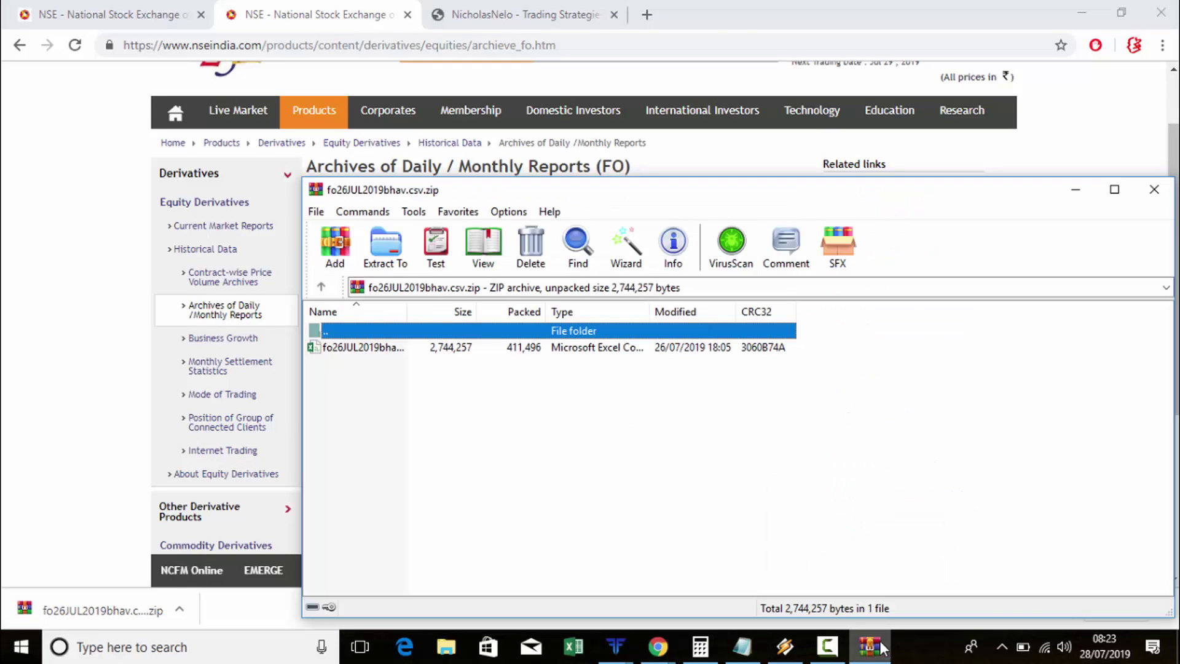
Step: Open fo26JUL2019bhav.csv from the WinRAR archive in Excel
{"action": "double_click", "coordinate": [367, 348]}
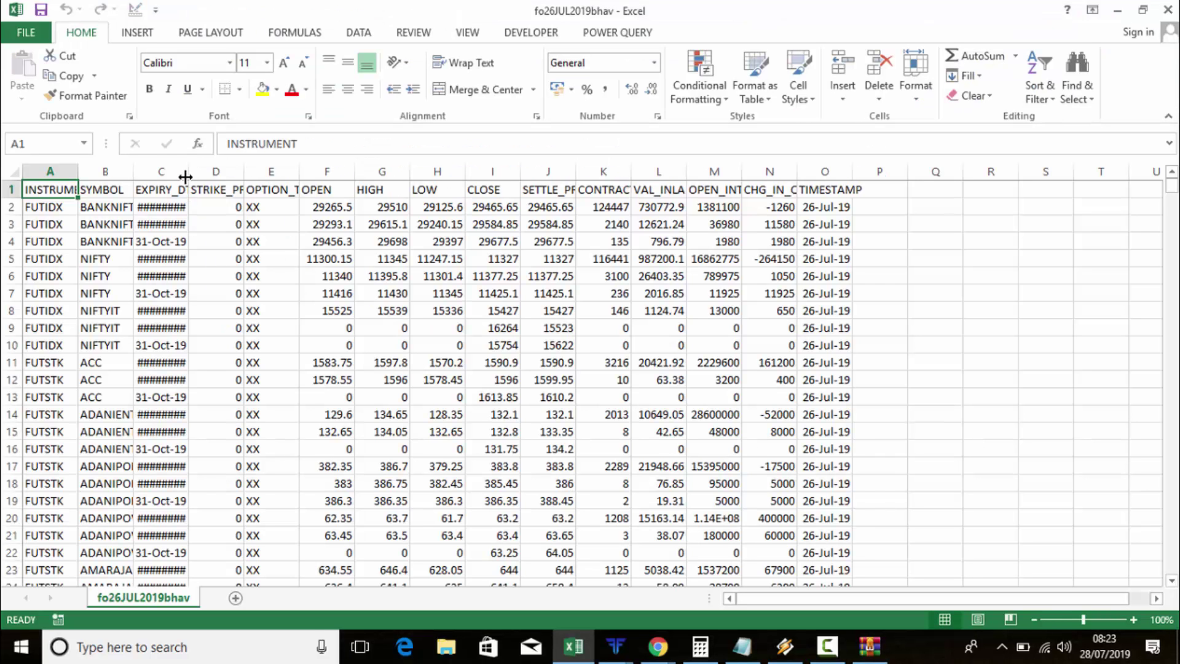
Step: Autofit column C to show expiry dates and turn on filters for columns A through O
{"action": "double_click", "coordinate": [185, 177]}
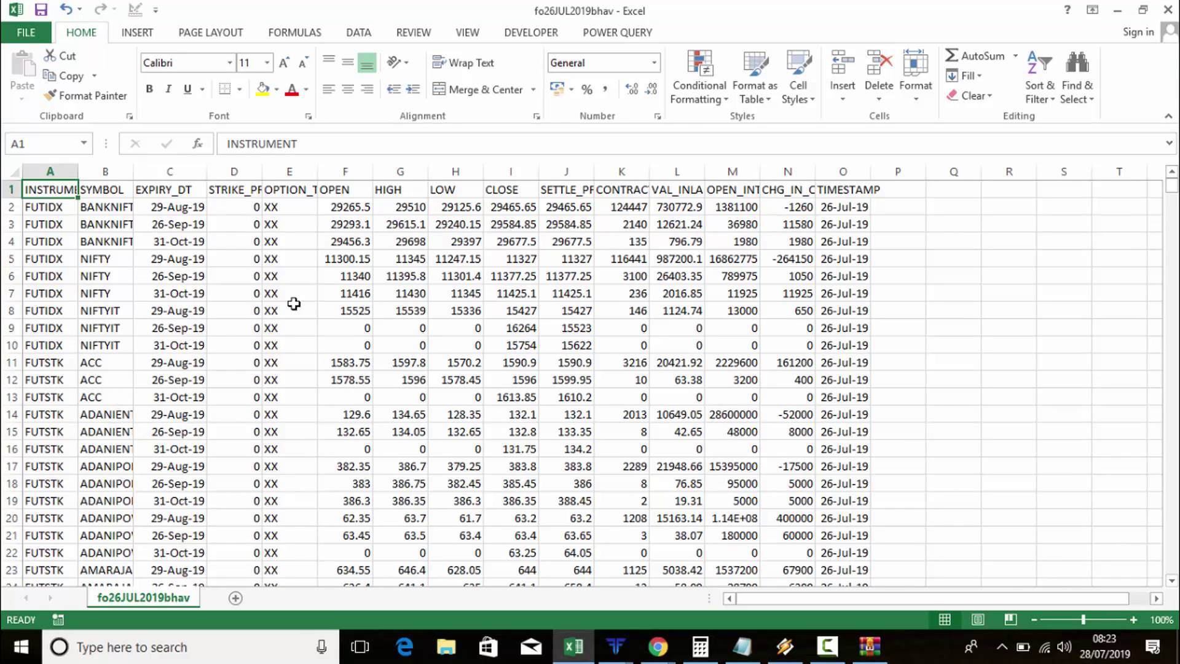
{"action": "left_click", "coordinate": [58, 170]}
{"action": "left_click_drag", "start_coordinate": [108, 179], "coordinate": [839, 215]}
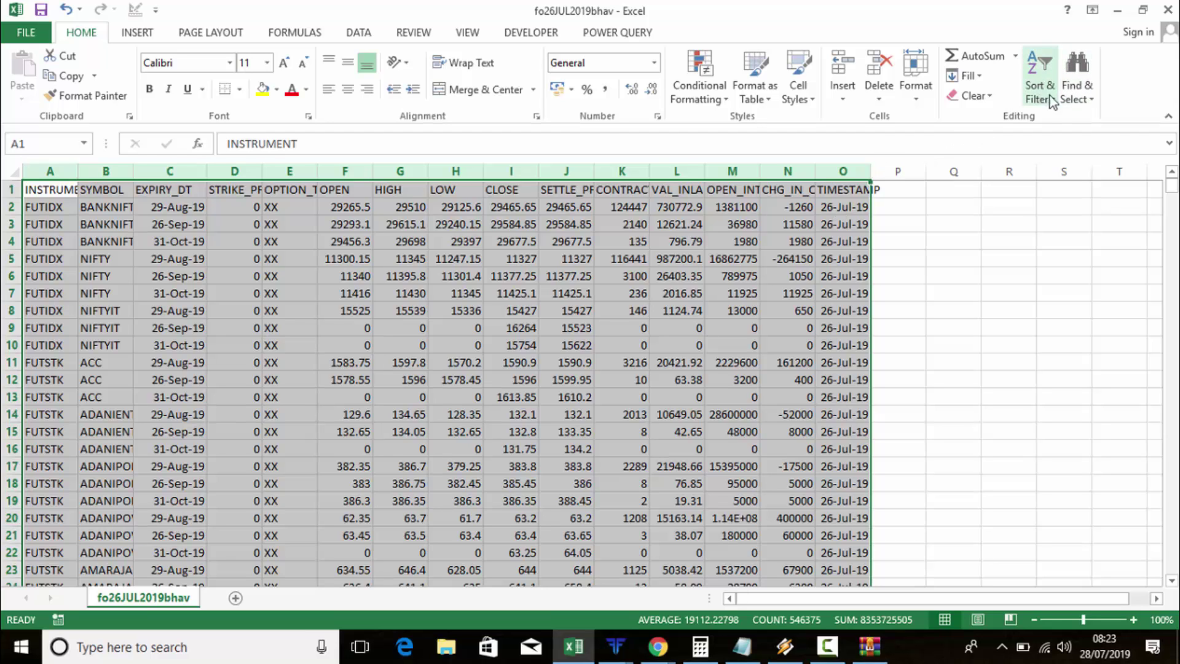
{"action": "left_click", "coordinate": [1024, 91]}
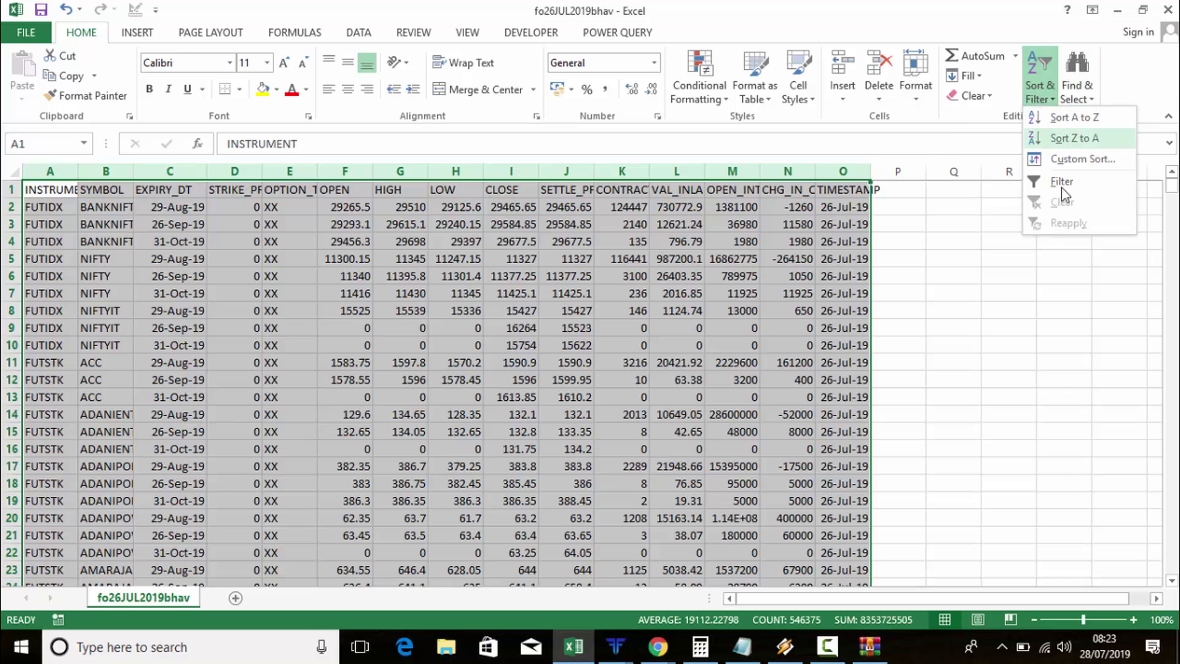
{"action": "left_click", "coordinate": [1059, 188]}
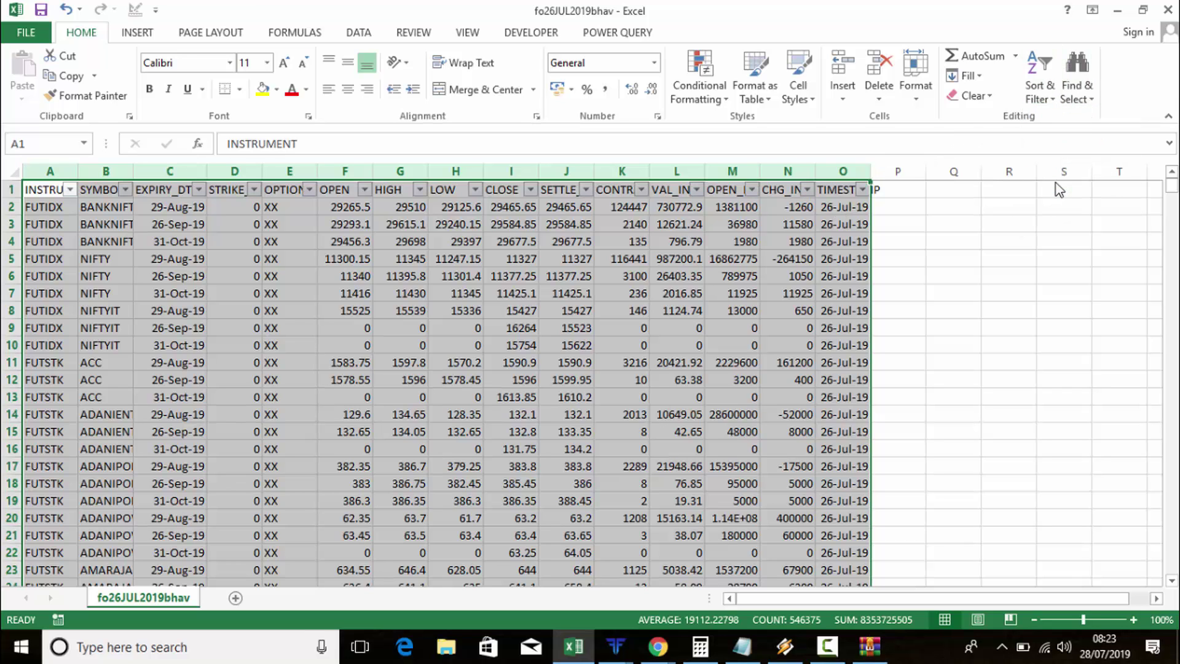
{"action": "left_click", "coordinate": [916, 278]}
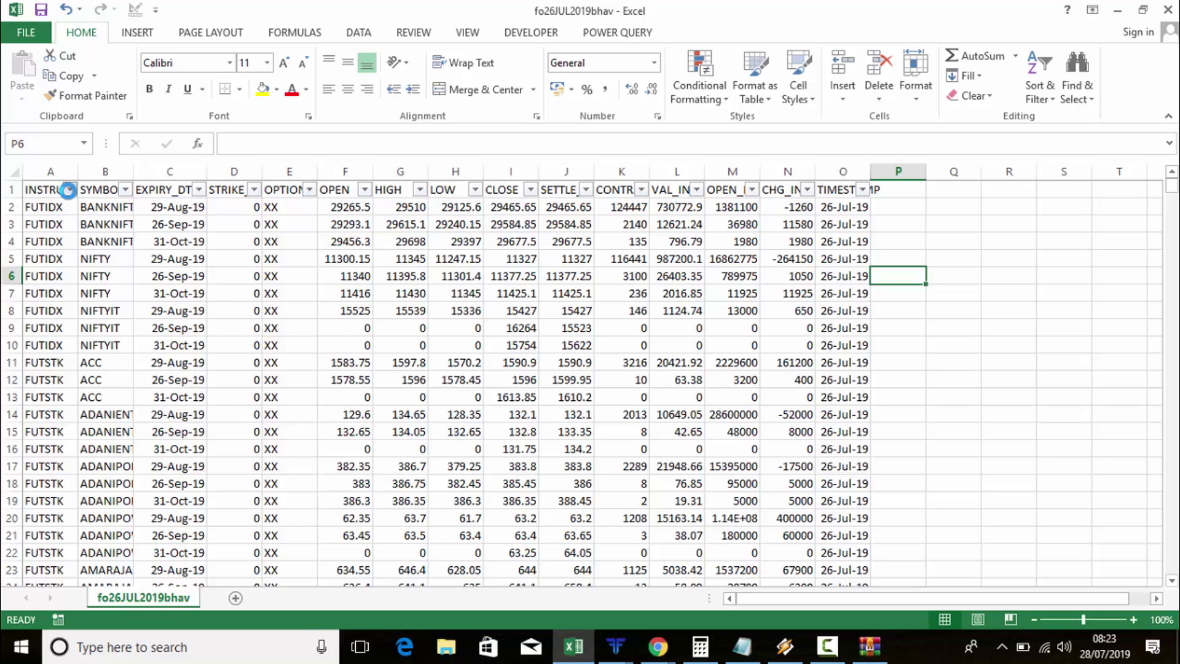
Step: Filter the INSTRUMENT column to OPTIDX only
{"action": "left_click", "coordinate": [70, 190]}
{"action": "left_click", "coordinate": [54, 359]}
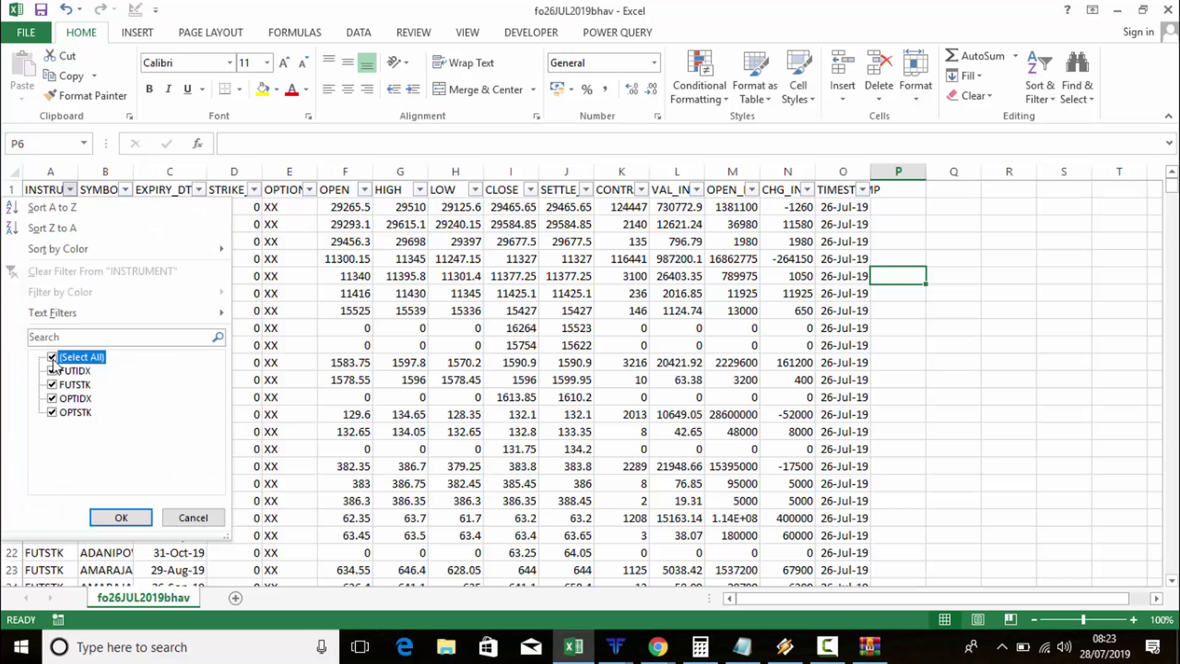
{"action": "left_click", "coordinate": [53, 398]}
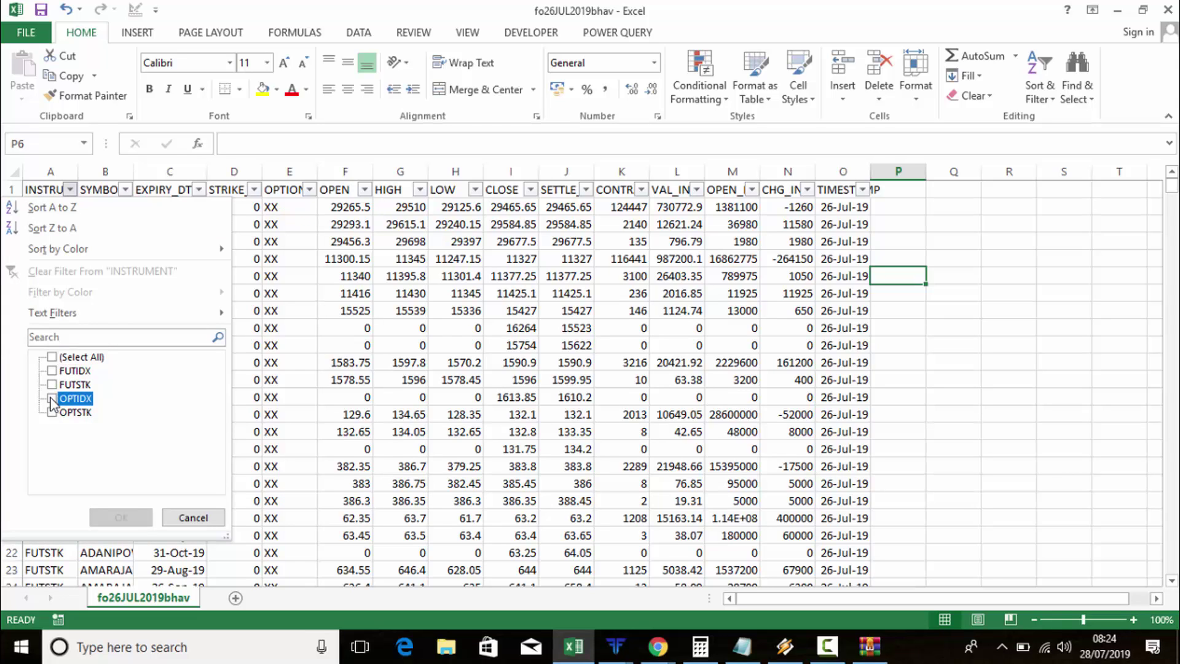
{"action": "left_click", "coordinate": [121, 520]}
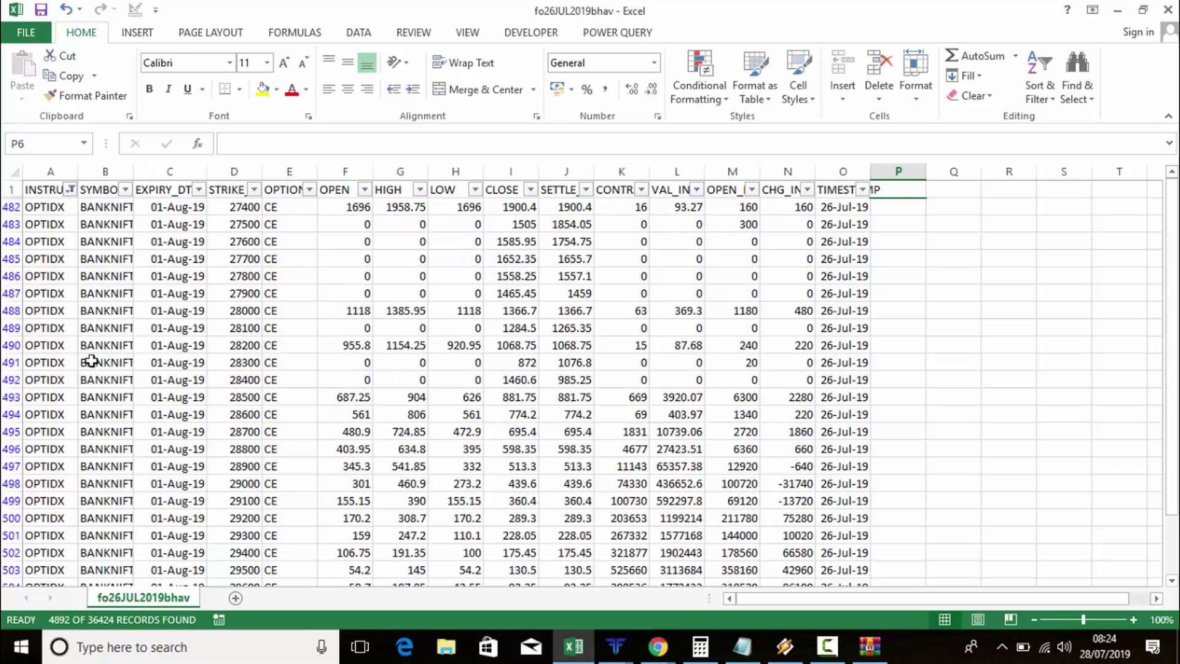
{"action": "scroll", "coordinate": [97, 438], "scroll_direction": "down", "scroll_amount": 4}
{"action": "scroll", "coordinate": [97, 438], "scroll_direction": "down", "scroll_amount": 20}
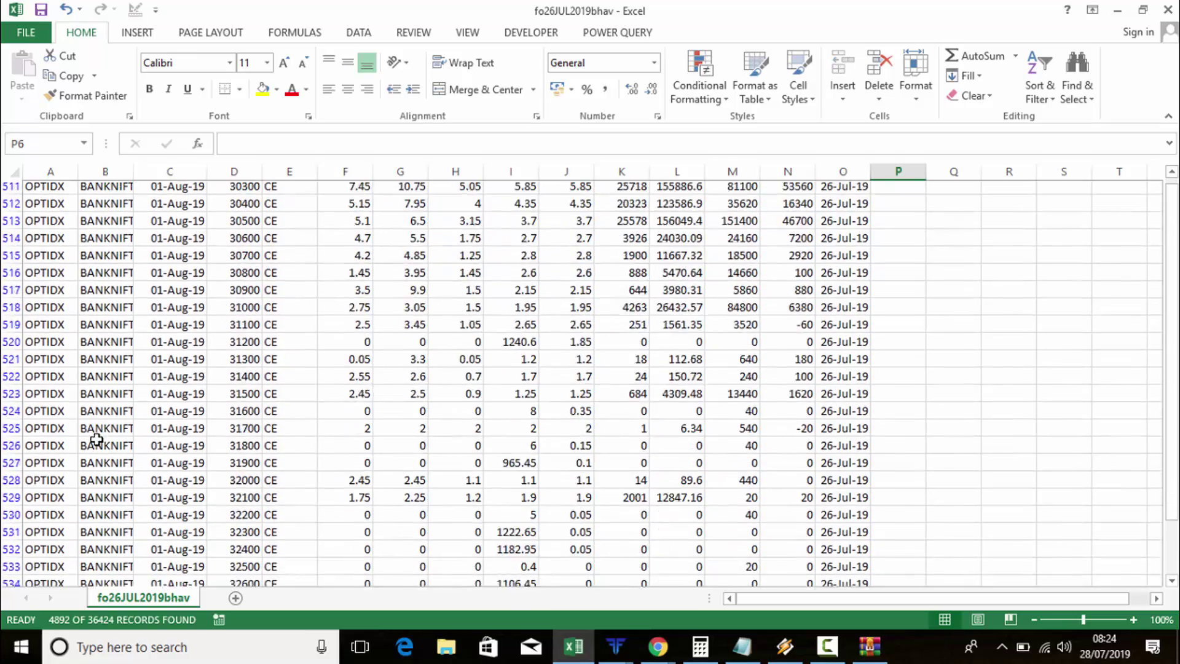
{"action": "scroll", "coordinate": [97, 438], "scroll_direction": "up", "scroll_amount": 6}
{"action": "scroll", "coordinate": [97, 439], "scroll_direction": "up", "scroll_amount": 20}
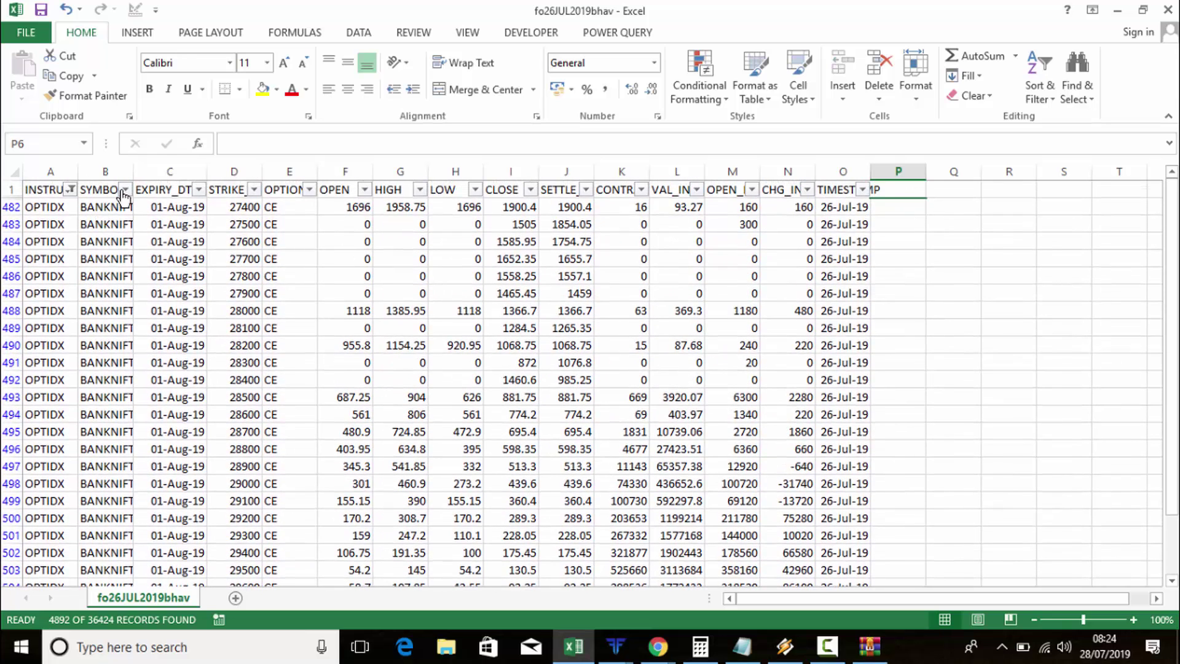
Step: Filter the SYMBOL column to BANKNIFTY only, leaving 1080 records
{"action": "left_click", "coordinate": [124, 191]}
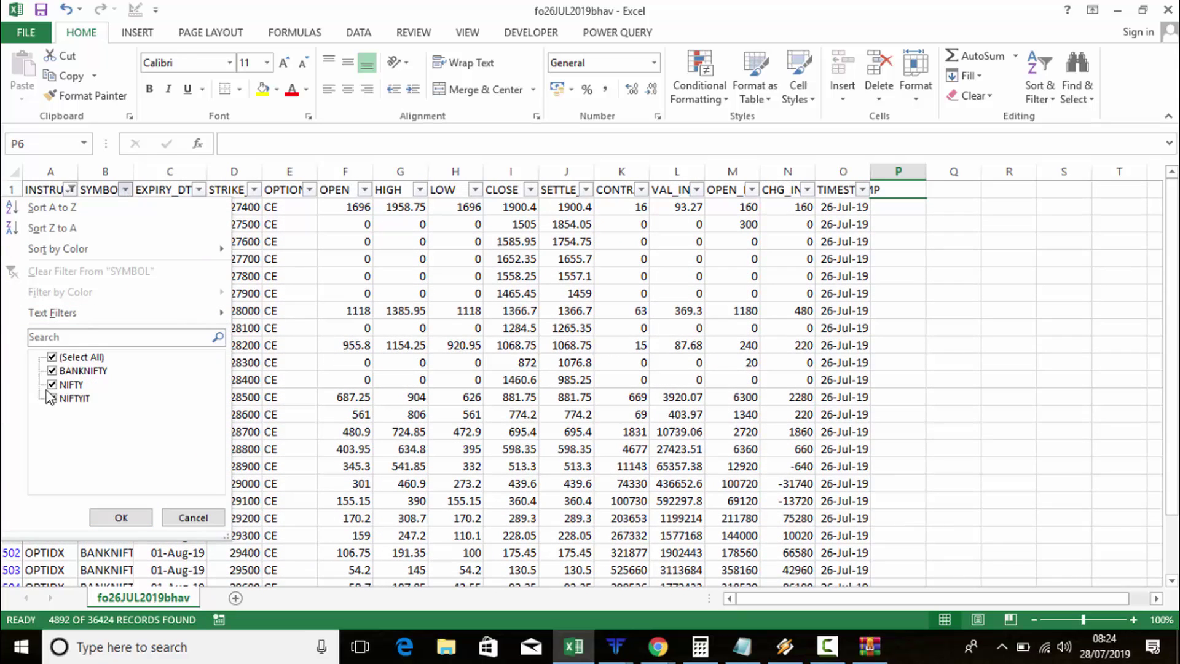
{"action": "left_click", "coordinate": [51, 357]}
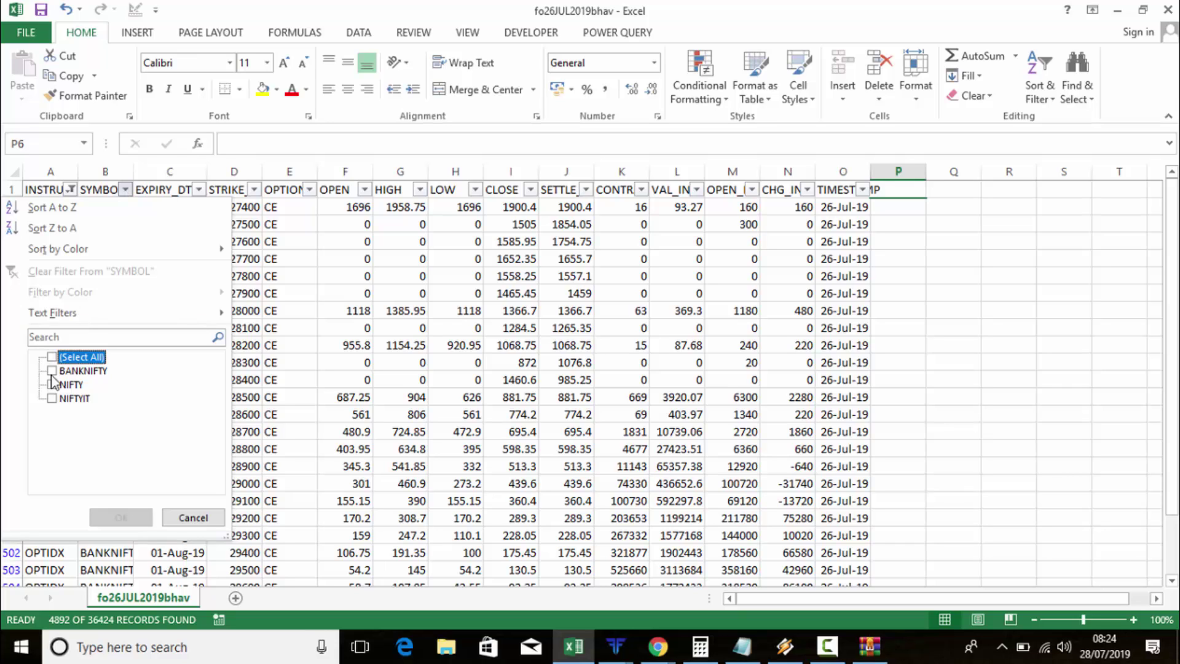
{"action": "left_click", "coordinate": [52, 372]}
{"action": "left_click", "coordinate": [116, 518]}
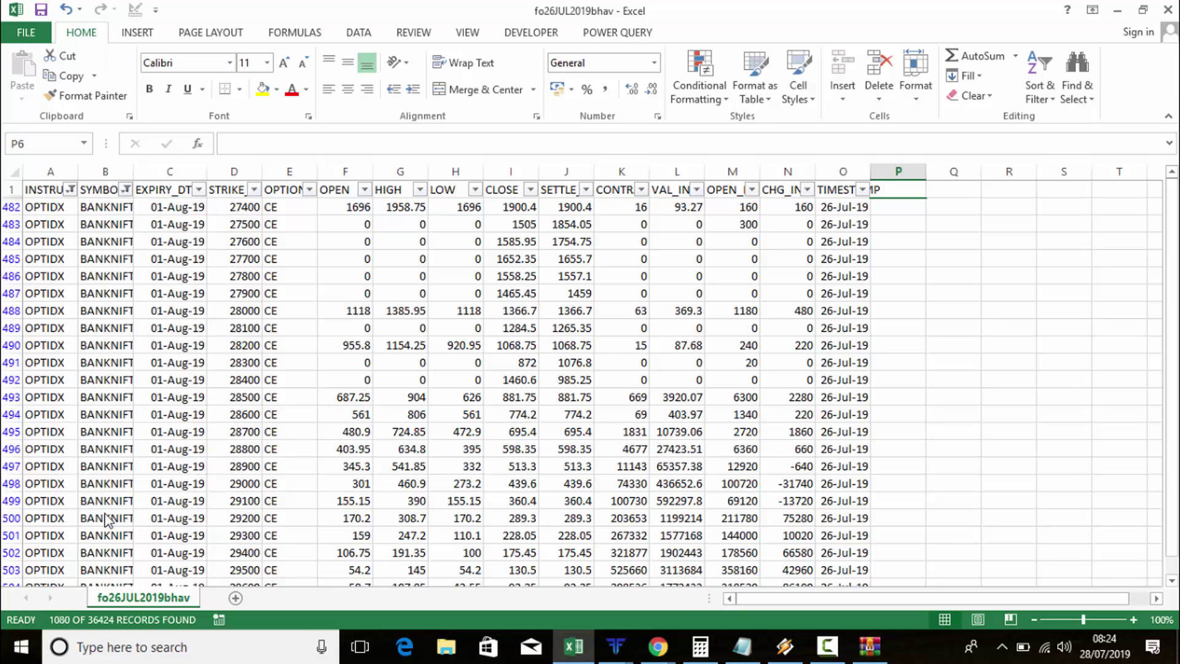
Step: Keep only the 01-Aug-19 expiry in EXPIRY_DT (120 records) and widen column L
{"action": "left_click", "coordinate": [198, 190]}
{"action": "left_click", "coordinate": [70, 401]}
{"action": "left_click", "coordinate": [70, 415]}
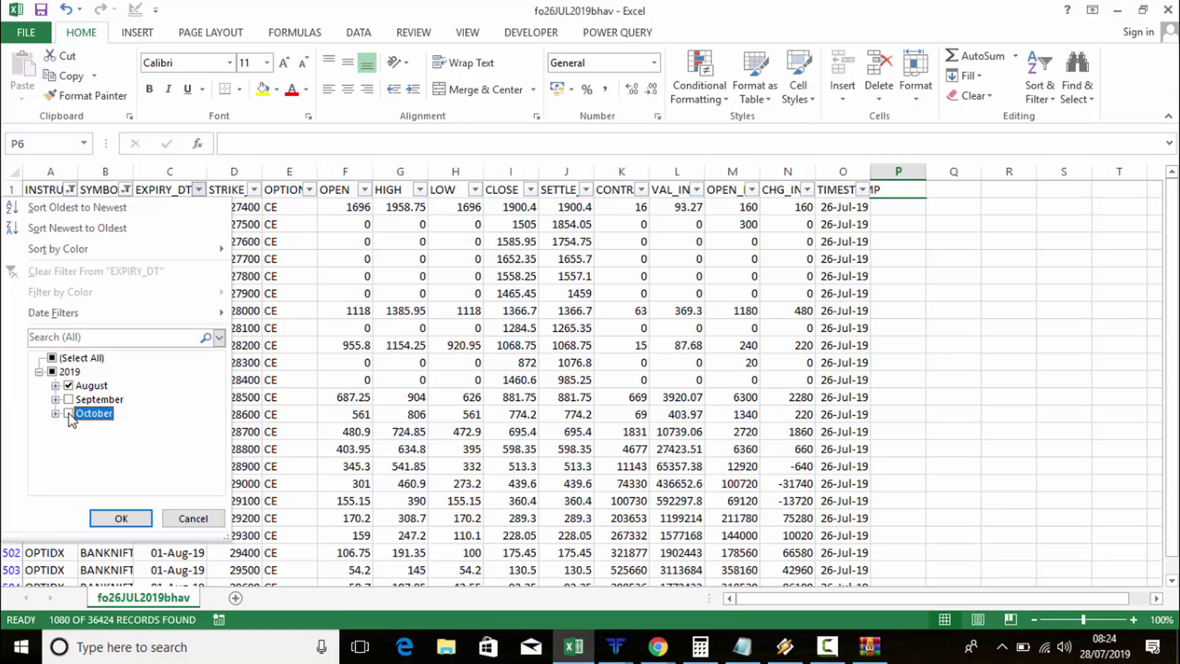
{"action": "left_click", "coordinate": [55, 386]}
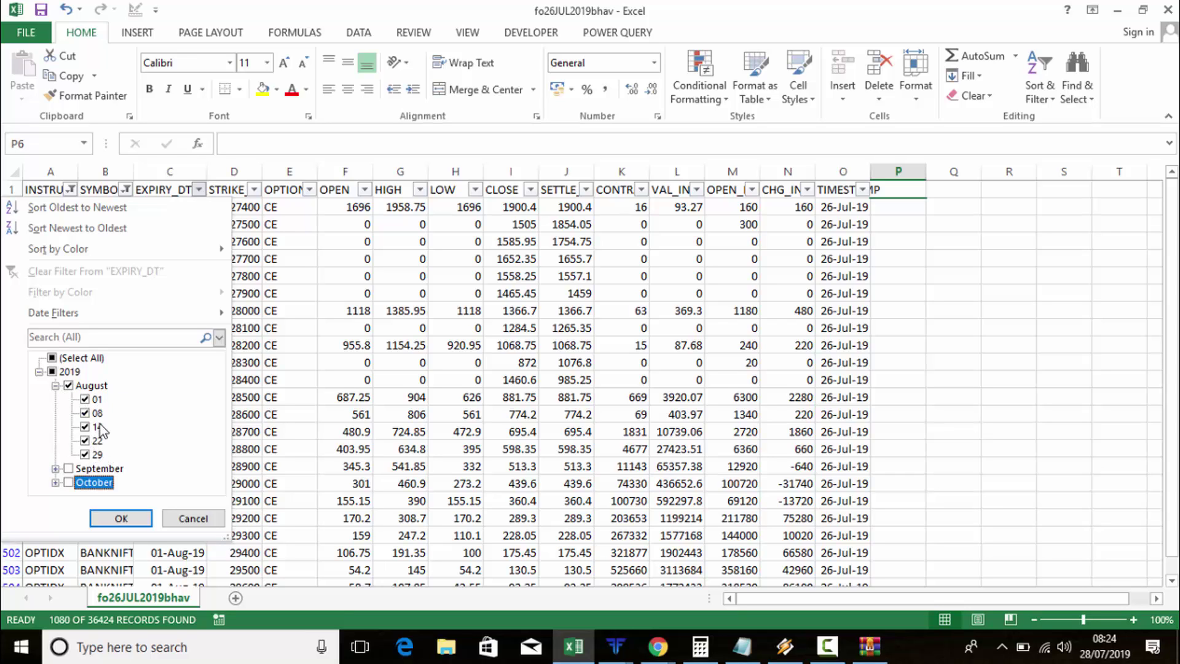
{"action": "left_click", "coordinate": [90, 416]}
{"action": "left_click", "coordinate": [91, 429]}
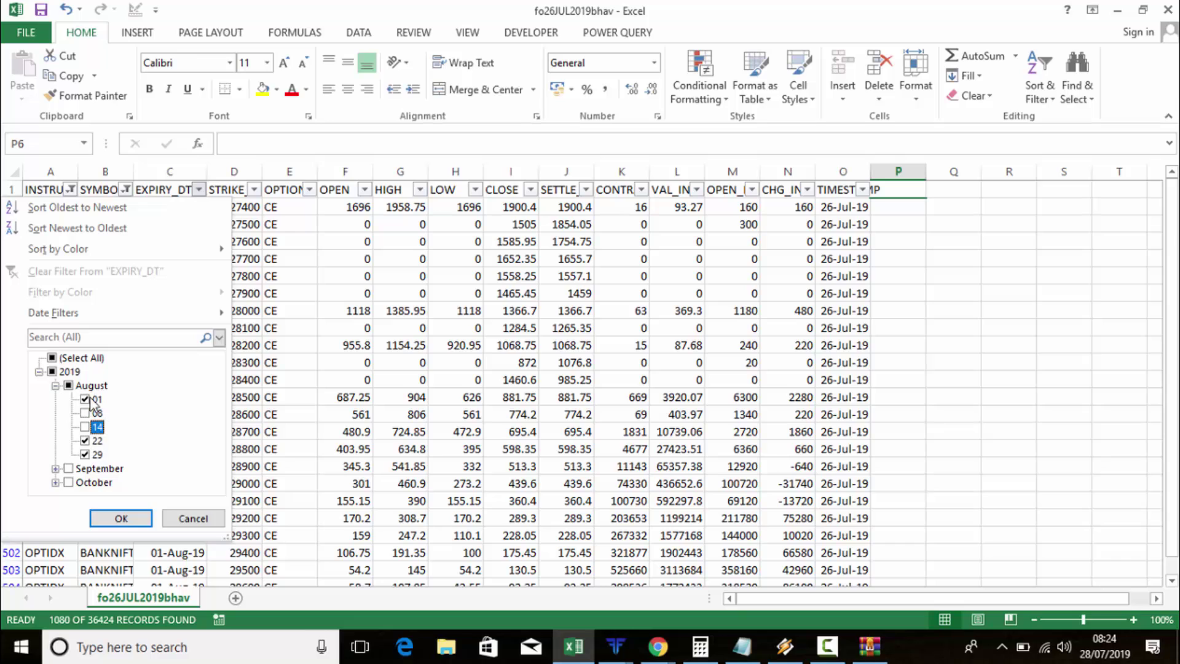
{"action": "left_click", "coordinate": [93, 441]}
{"action": "left_click", "coordinate": [92, 454]}
{"action": "left_click", "coordinate": [113, 519]}
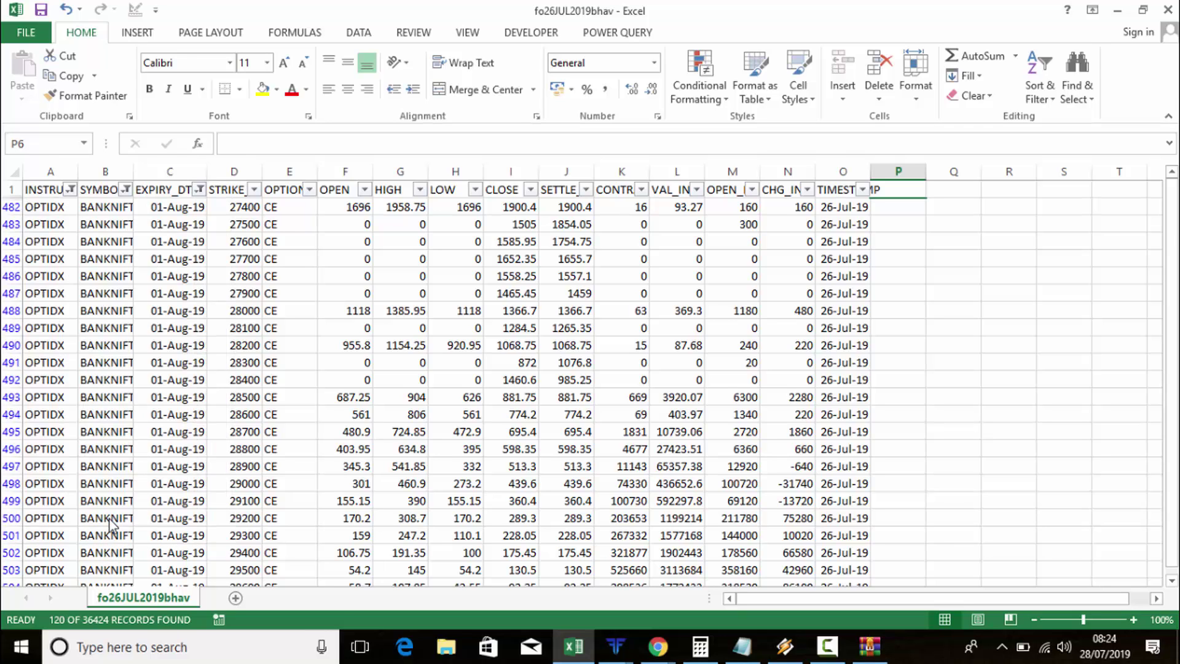
{"action": "scroll", "coordinate": [198, 399], "scroll_direction": "down", "scroll_amount": 10}
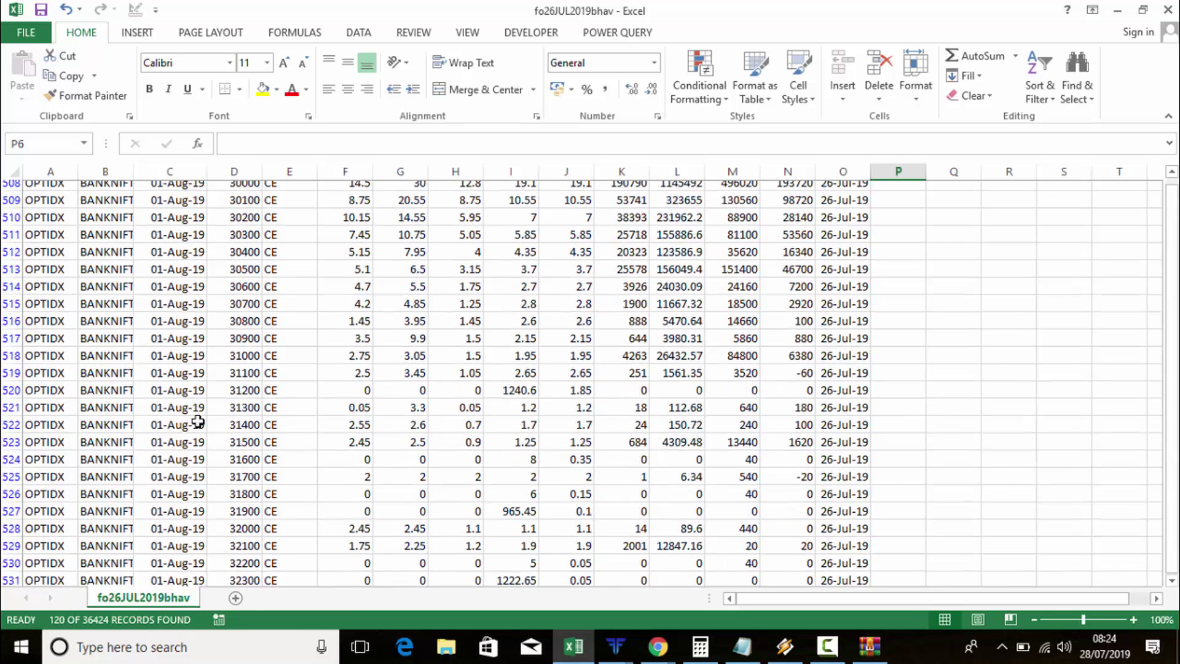
{"action": "scroll", "coordinate": [251, 363], "scroll_direction": "up", "scroll_amount": 10}
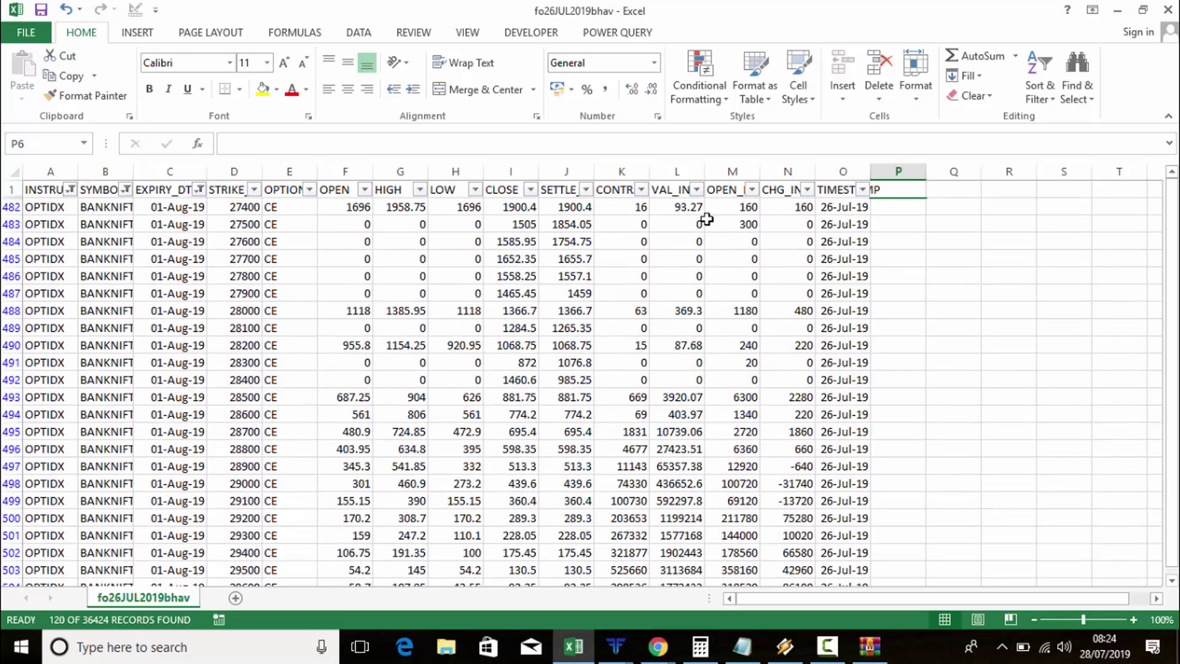
{"action": "left_click_drag", "start_coordinate": [705, 172], "coordinate": [742, 173]}
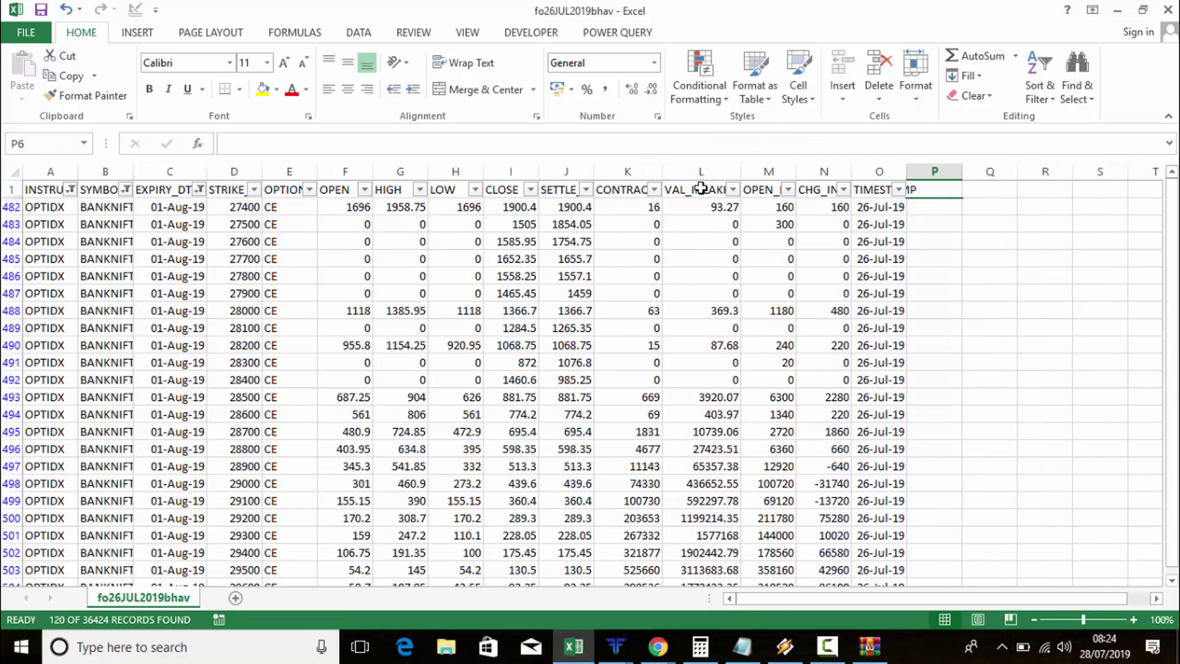
Step: Sort by CONTRACTS largest first, widen column A, and review top strikes 29500 and 29000 PE
{"action": "left_click", "coordinate": [652, 189]}
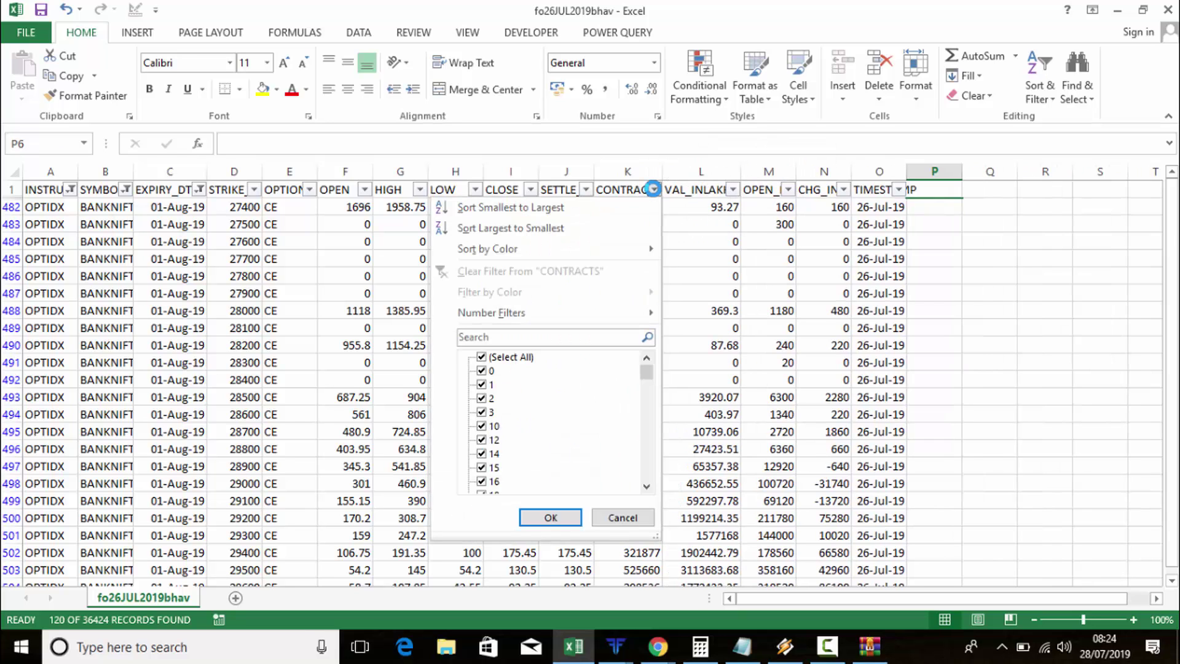
{"action": "left_click", "coordinate": [539, 230]}
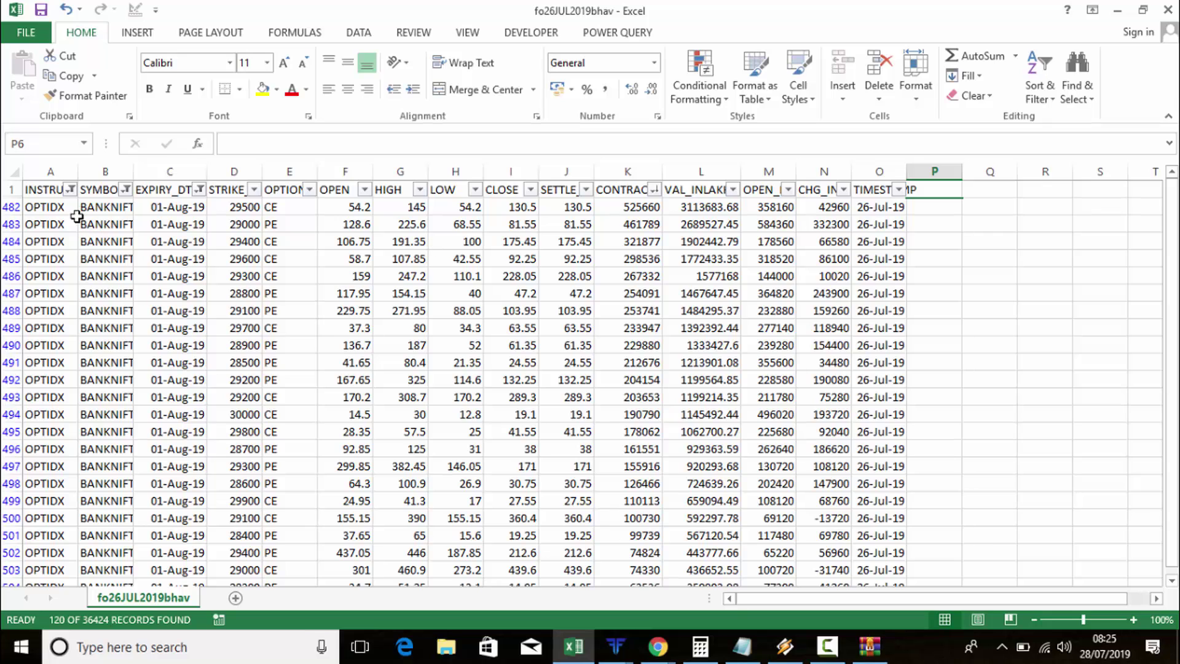
{"action": "left_click_drag", "start_coordinate": [78, 171], "coordinate": [176, 174]}
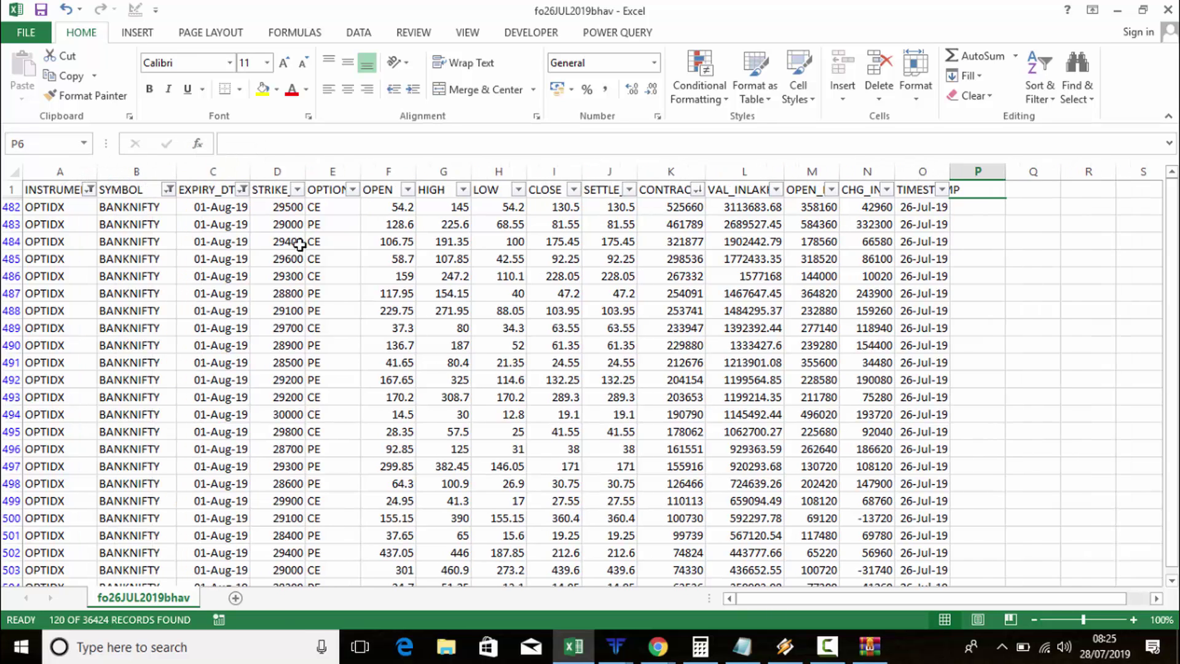
{"action": "left_click", "coordinate": [280, 211]}
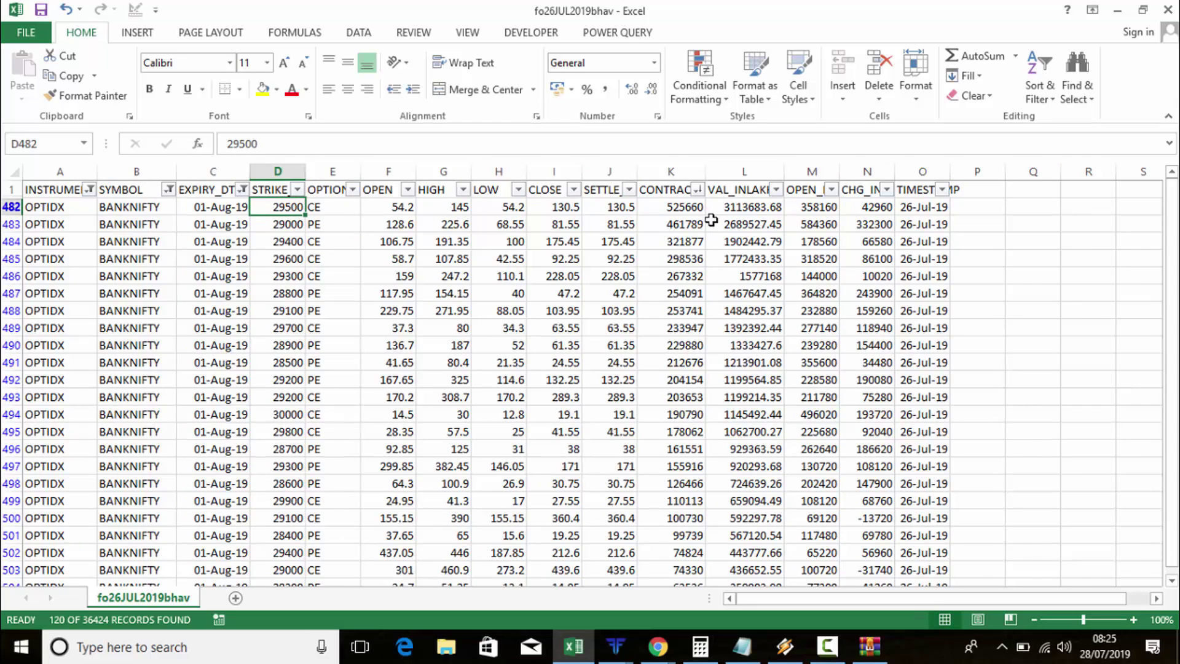
{"action": "left_click", "coordinate": [290, 225]}
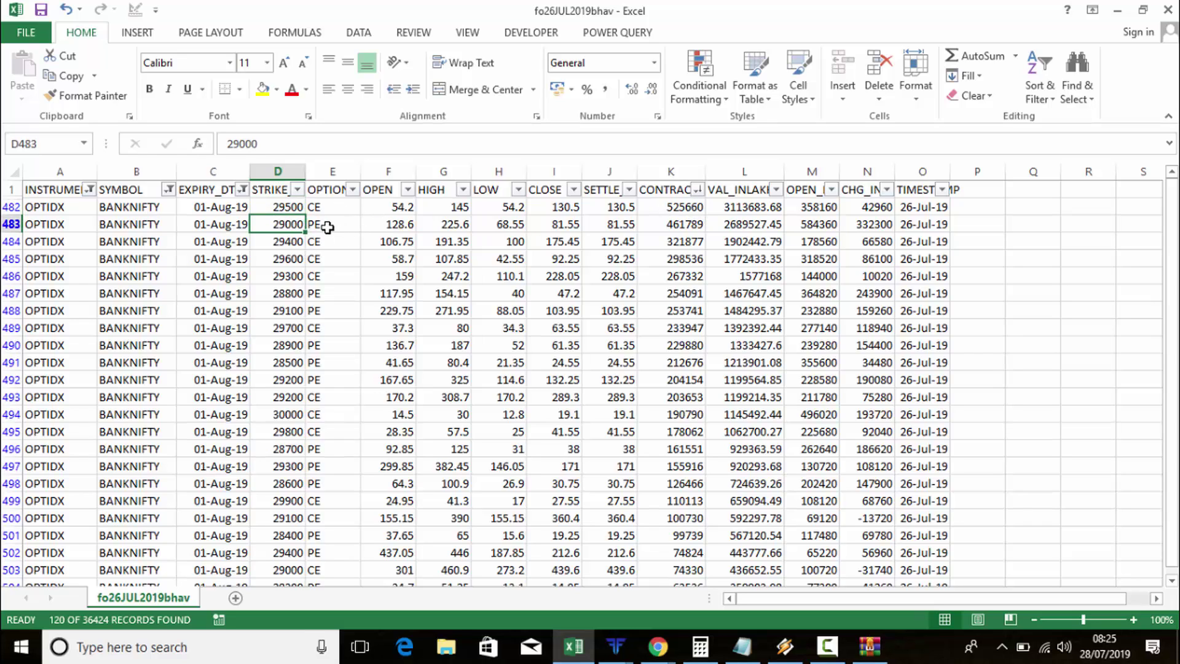
{"action": "left_click", "coordinate": [327, 228]}
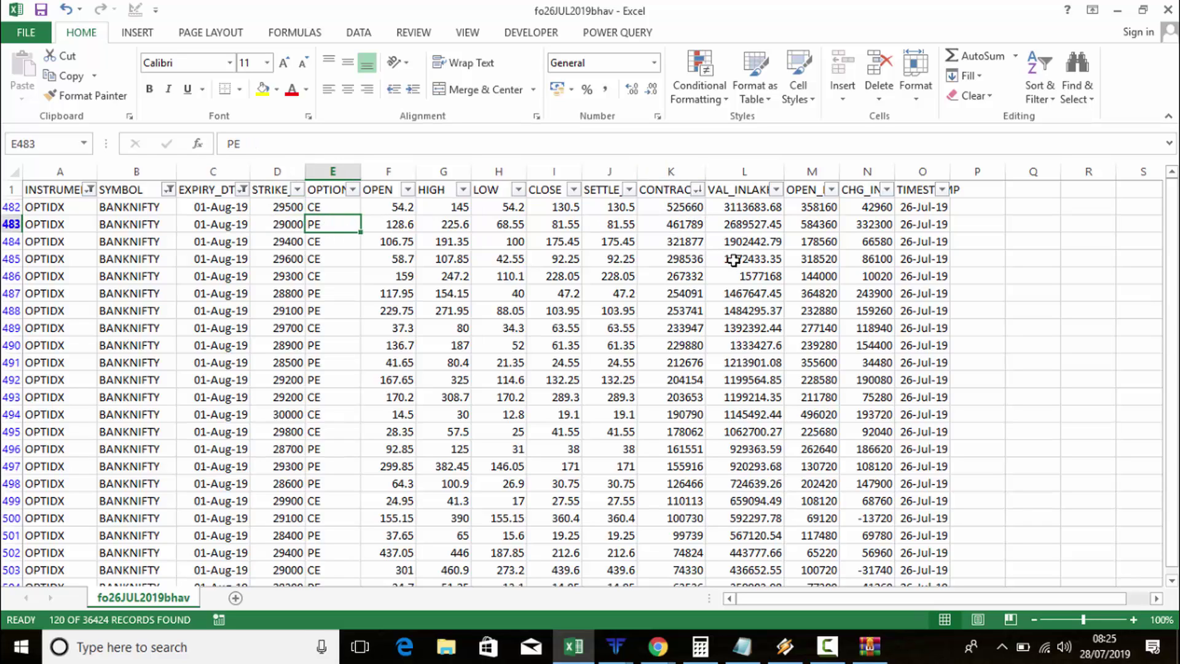
Step: Sort by CHG_IN_OI largest first and review the top strikes, 29000 PE and 28800
{"action": "left_click", "coordinate": [887, 190]}
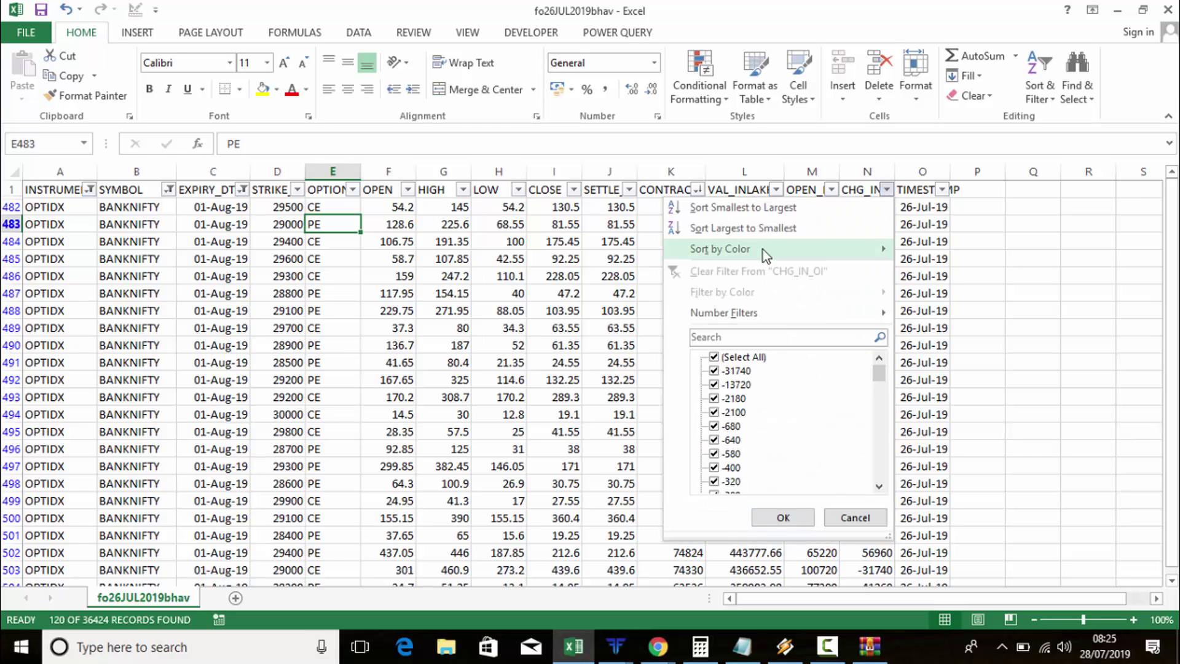
{"action": "left_click", "coordinate": [761, 232]}
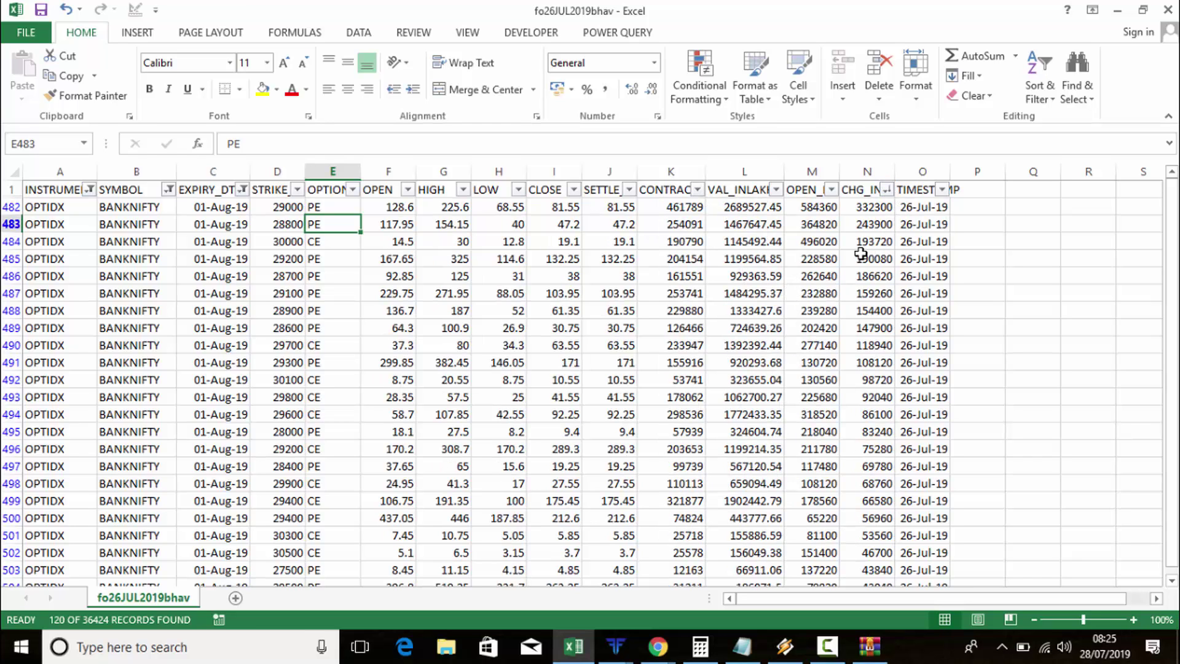
{"action": "left_click", "coordinate": [864, 212]}
{"action": "left_click", "coordinate": [276, 212]}
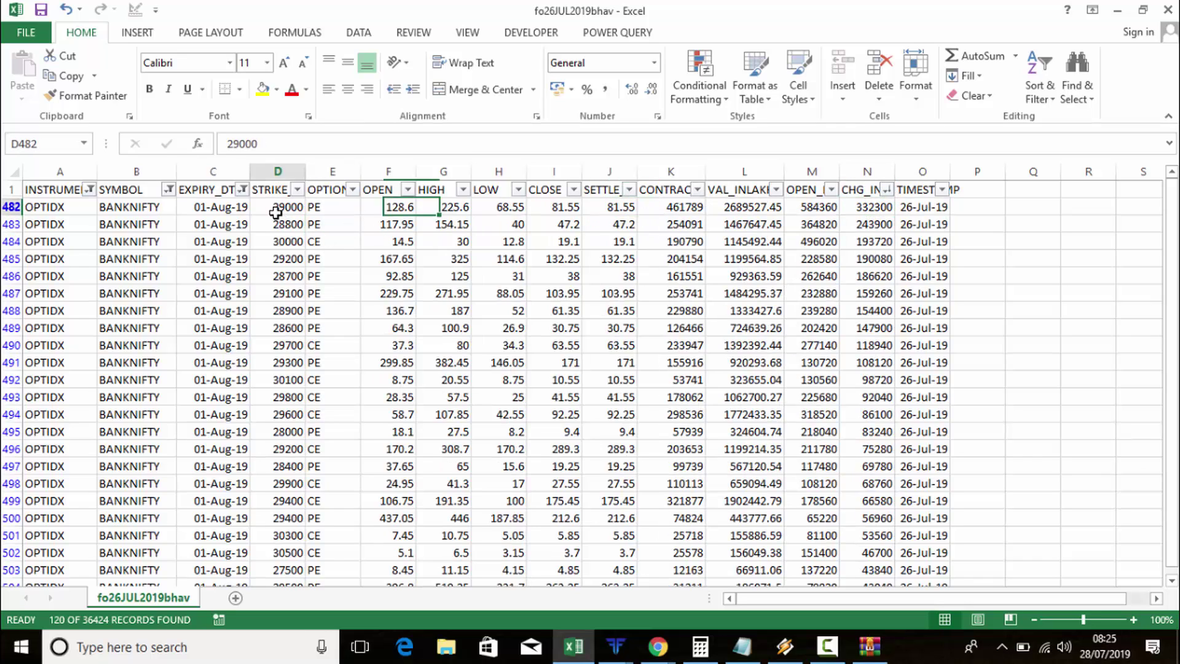
{"action": "left_click", "coordinate": [332, 208]}
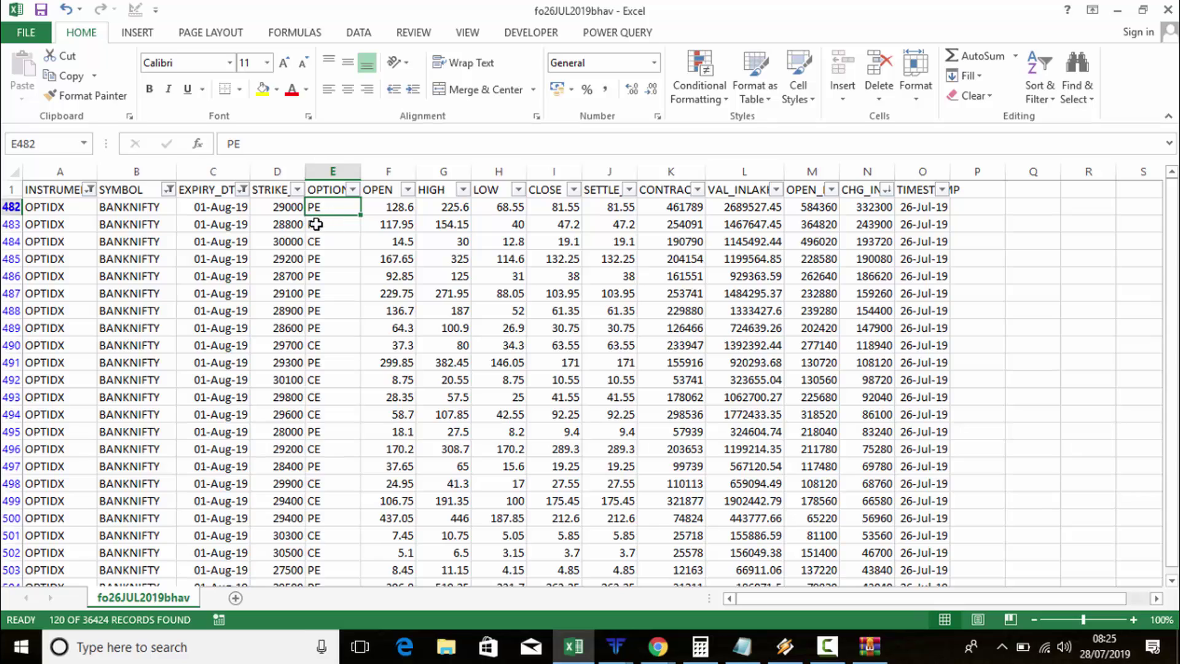
{"action": "left_click", "coordinate": [297, 226]}
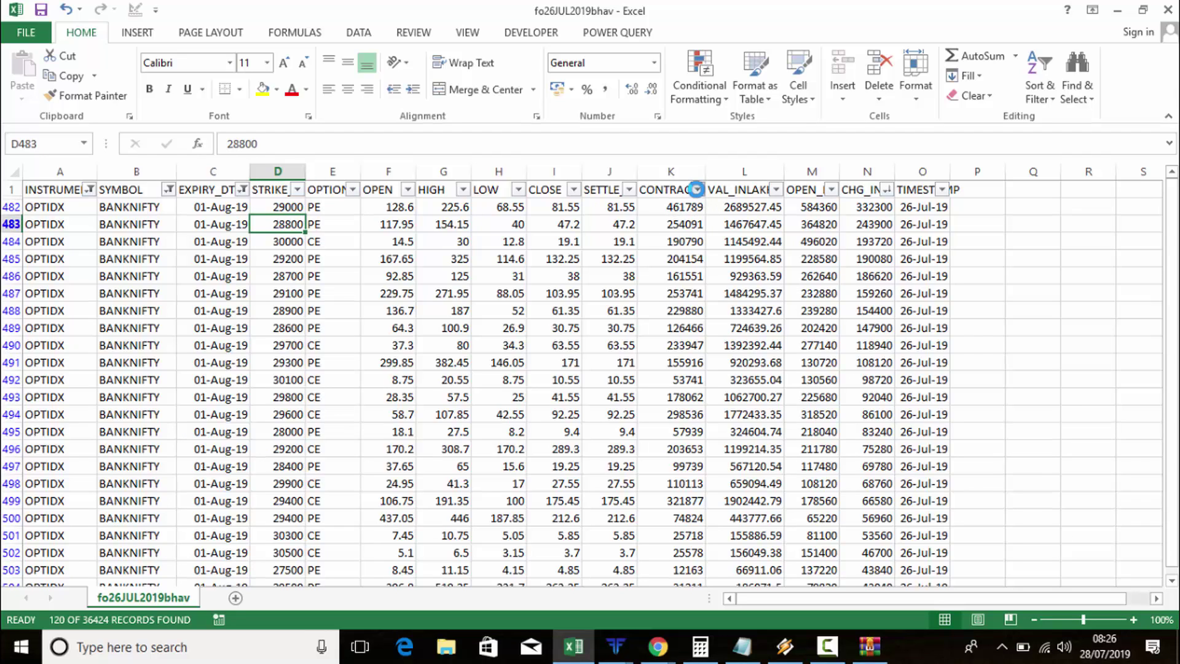
Step: Compare the CONTRACTS ranking, led by the 29500 CE and a PE second row
{"action": "left_click", "coordinate": [697, 190]}
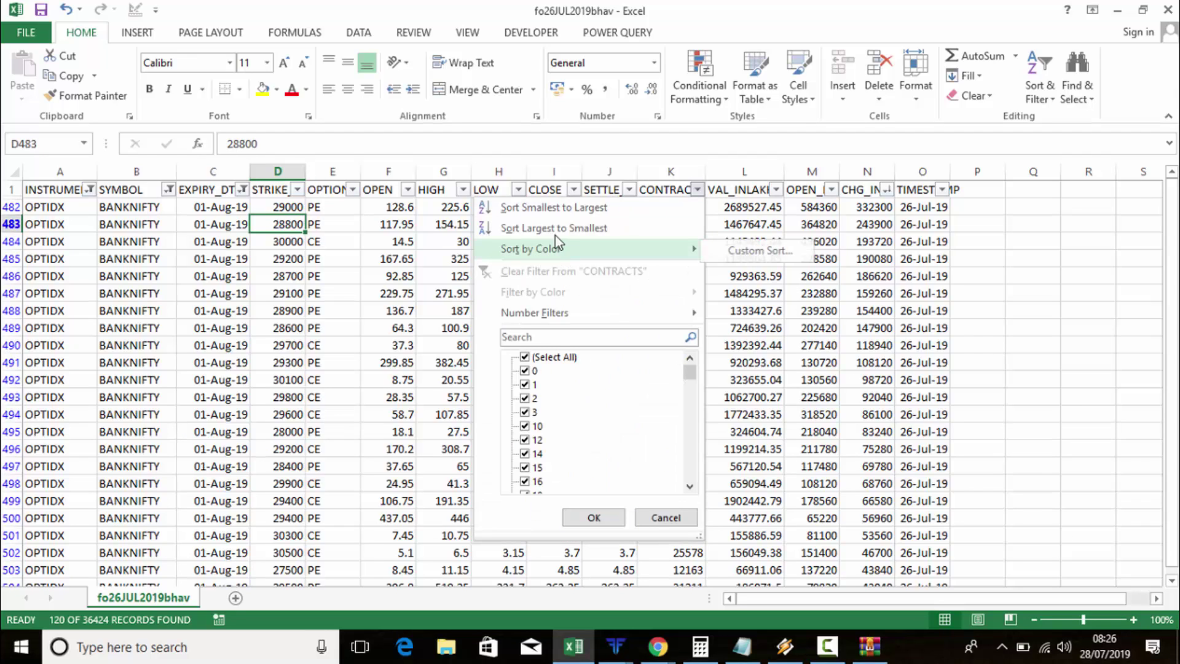
{"action": "key", "text": "Escape"}
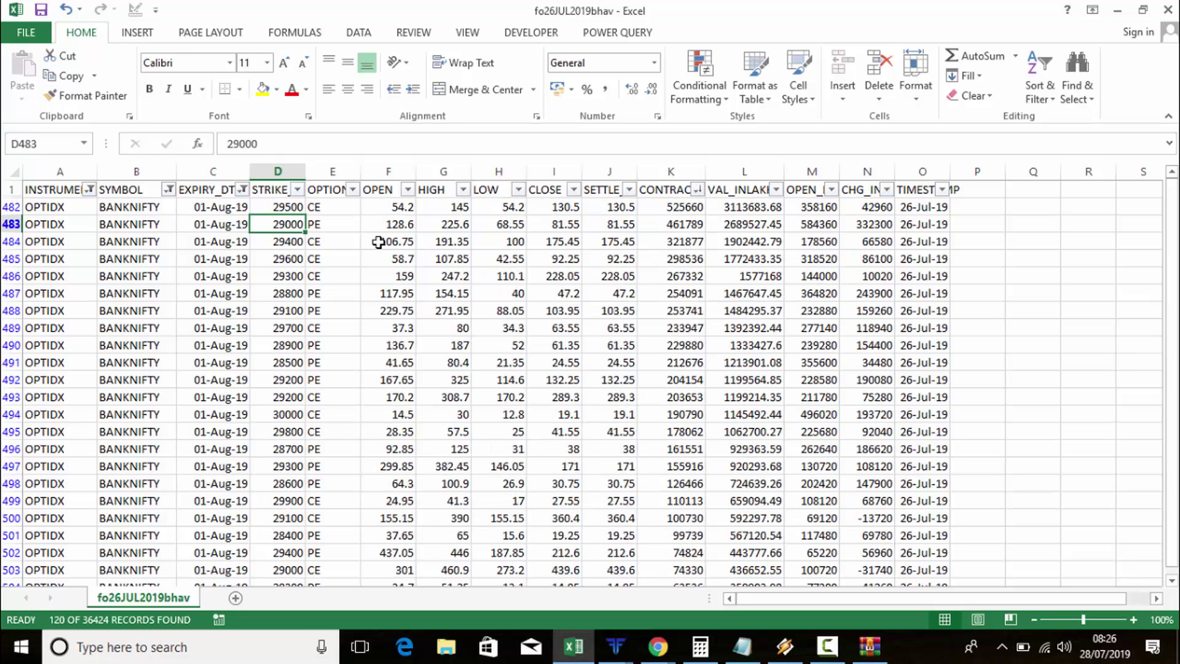
{"action": "left_click", "coordinate": [278, 206]}
{"action": "left_click", "coordinate": [276, 210]}
{"action": "left_click", "coordinate": [335, 208]}
{"action": "left_click", "coordinate": [298, 227]}
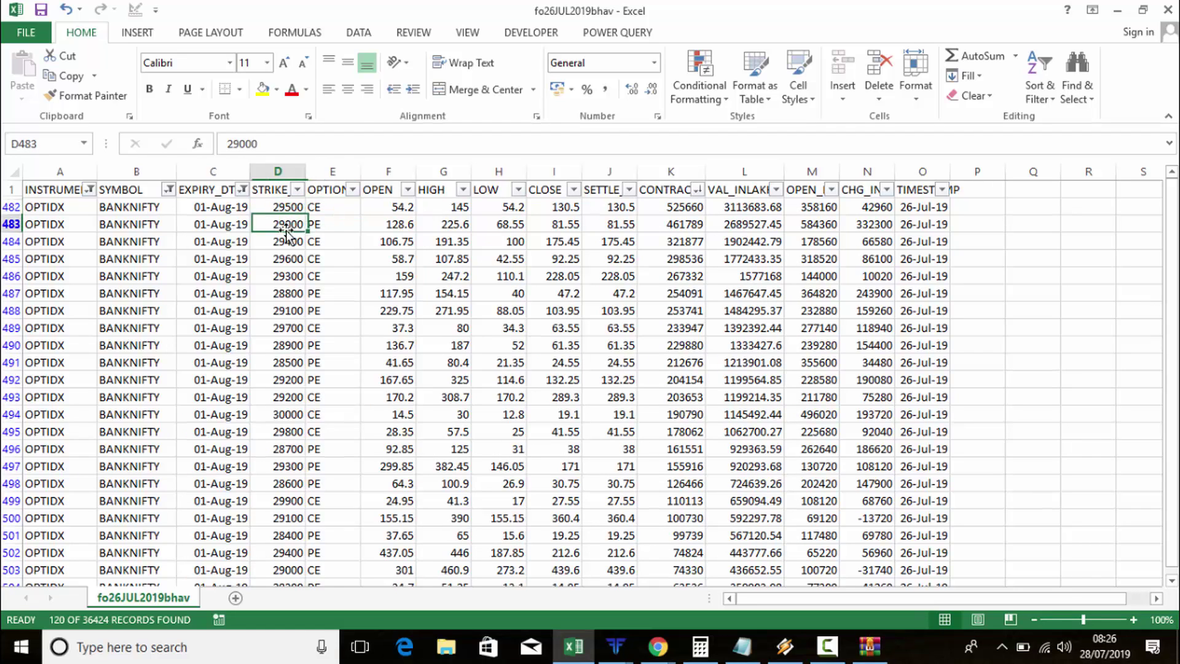
{"action": "left_click", "coordinate": [315, 225]}
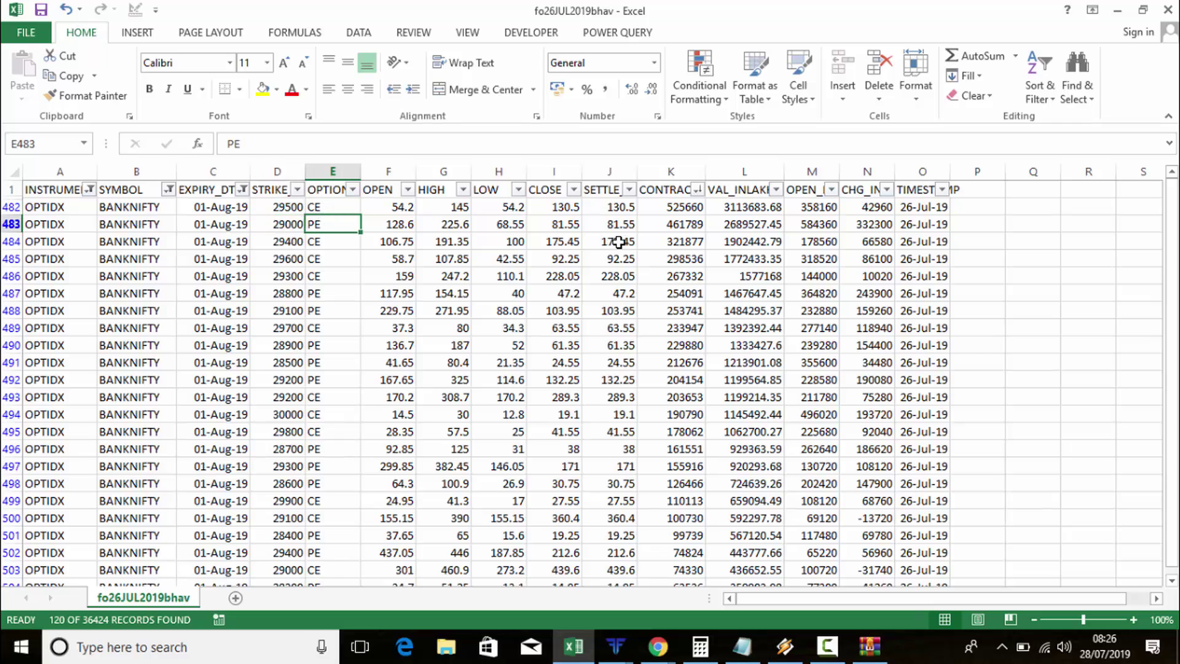
Step: Widen the OPEN_INT column, sort by OPEN_INT largest first, and review strikes like 30000
{"action": "left_click", "coordinate": [831, 190]}
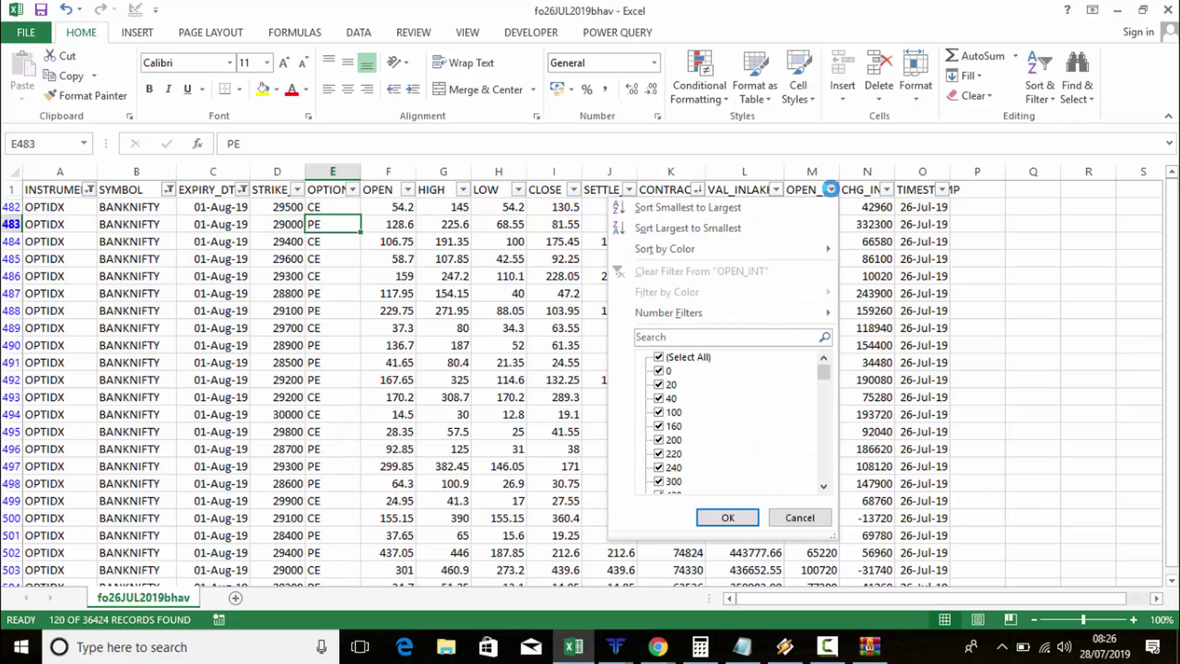
{"action": "left_click", "coordinate": [840, 204]}
{"action": "left_click_drag", "start_coordinate": [840, 171], "coordinate": [852, 203]}
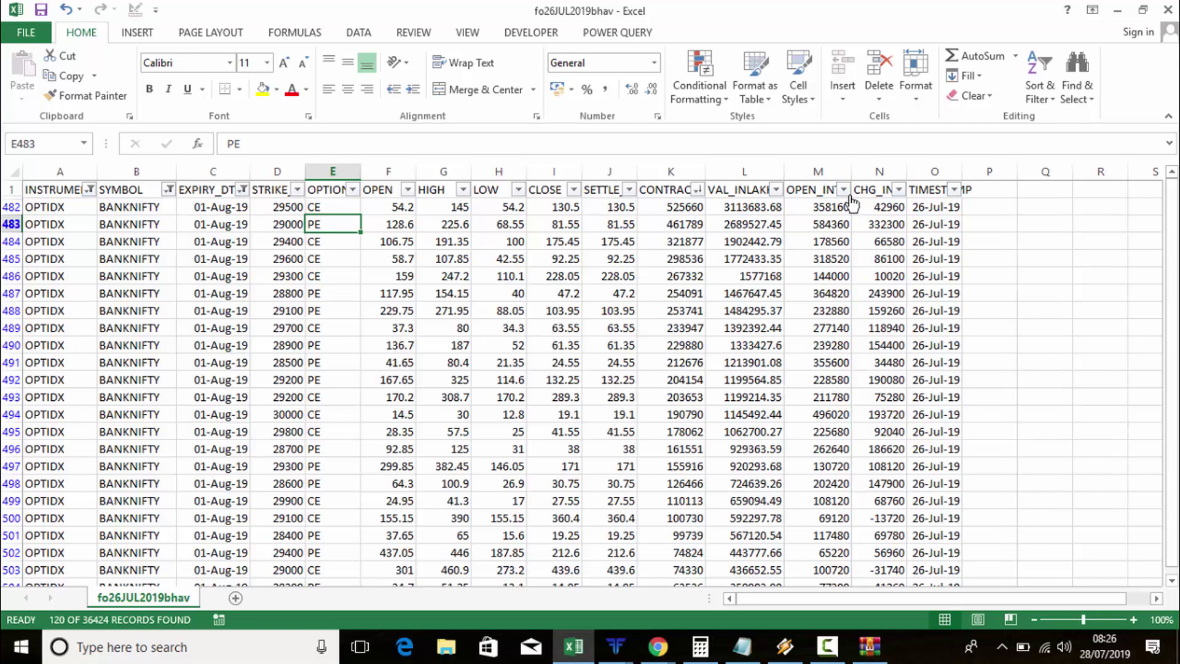
{"action": "left_click", "coordinate": [846, 190]}
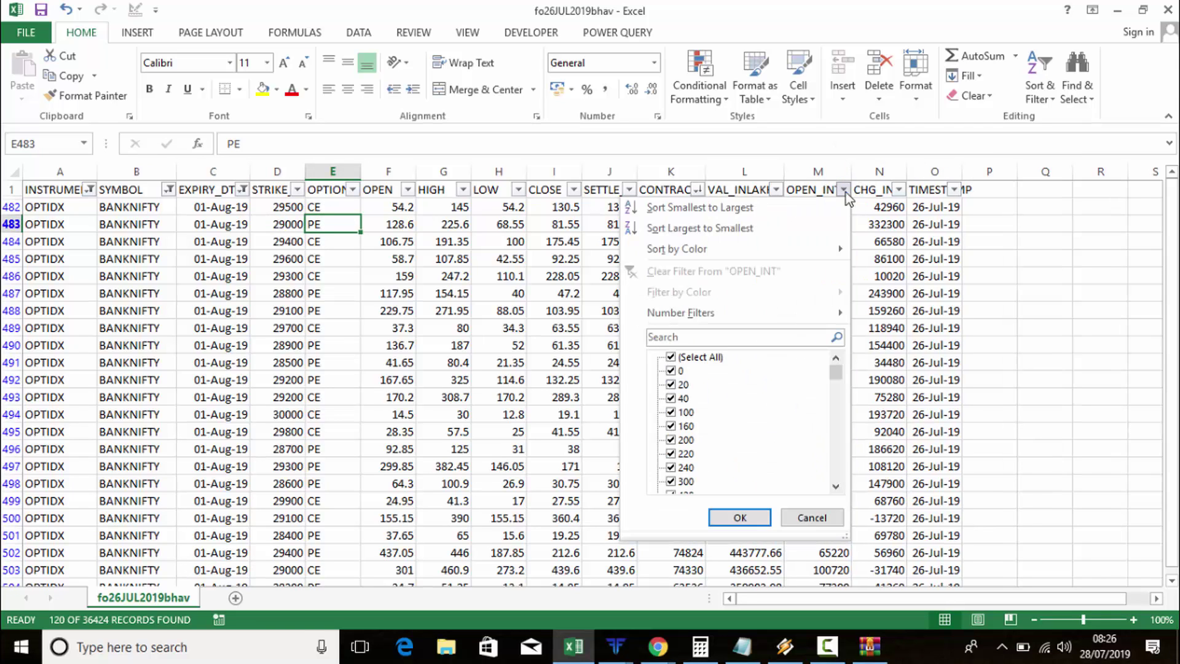
{"action": "left_click", "coordinate": [727, 226]}
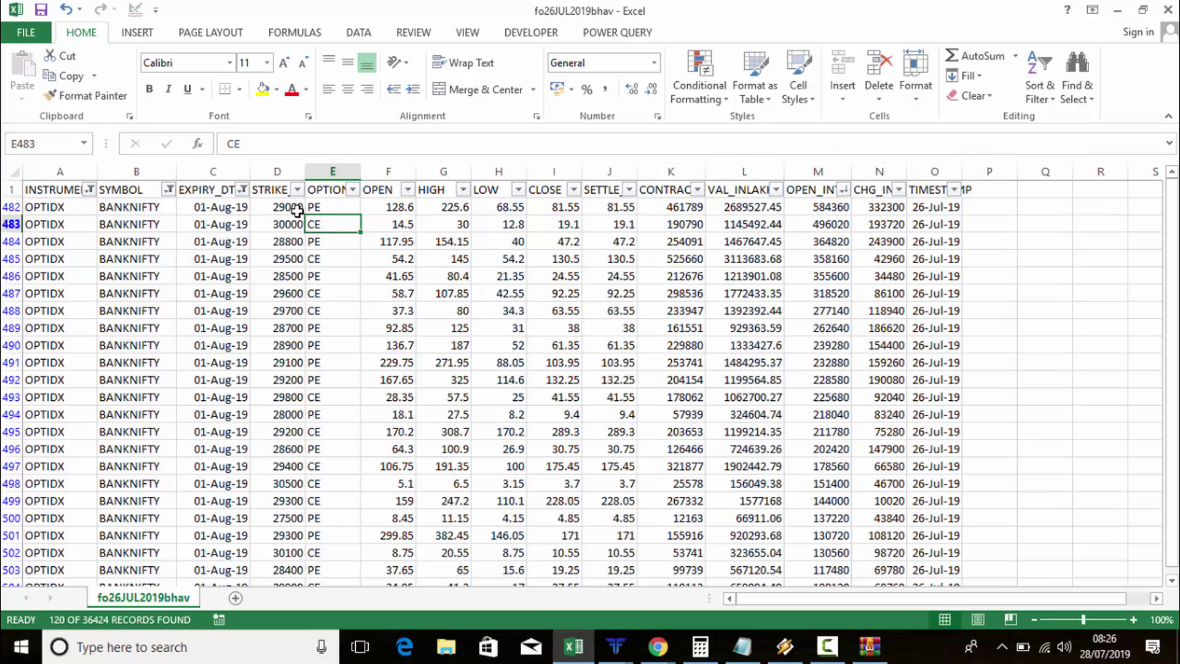
{"action": "left_click", "coordinate": [325, 207]}
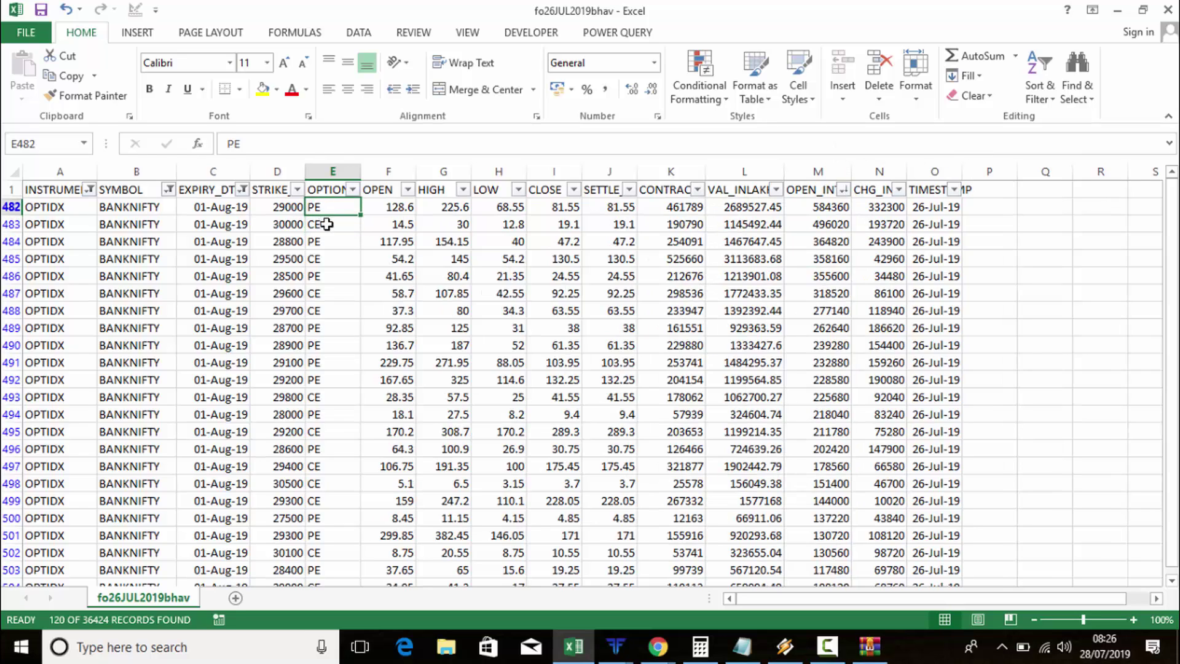
{"action": "left_click", "coordinate": [281, 226]}
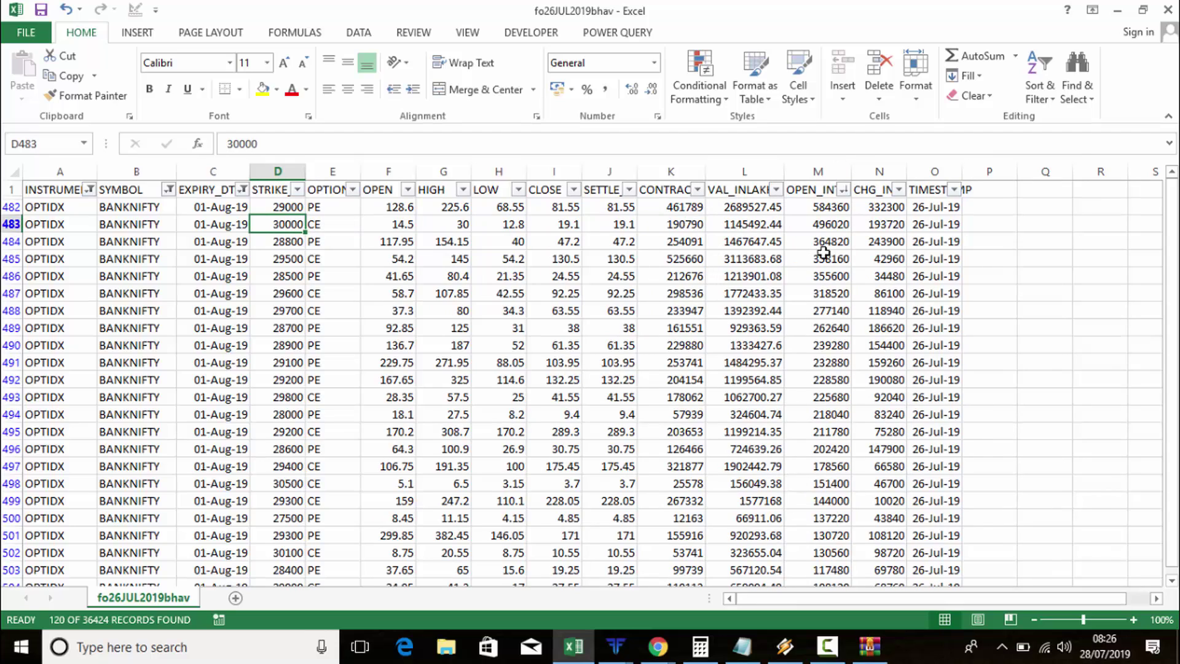
Step: Return to the CHG_IN_OI ordering and recheck the 28800 strike in the second row
{"action": "left_click", "coordinate": [899, 190]}
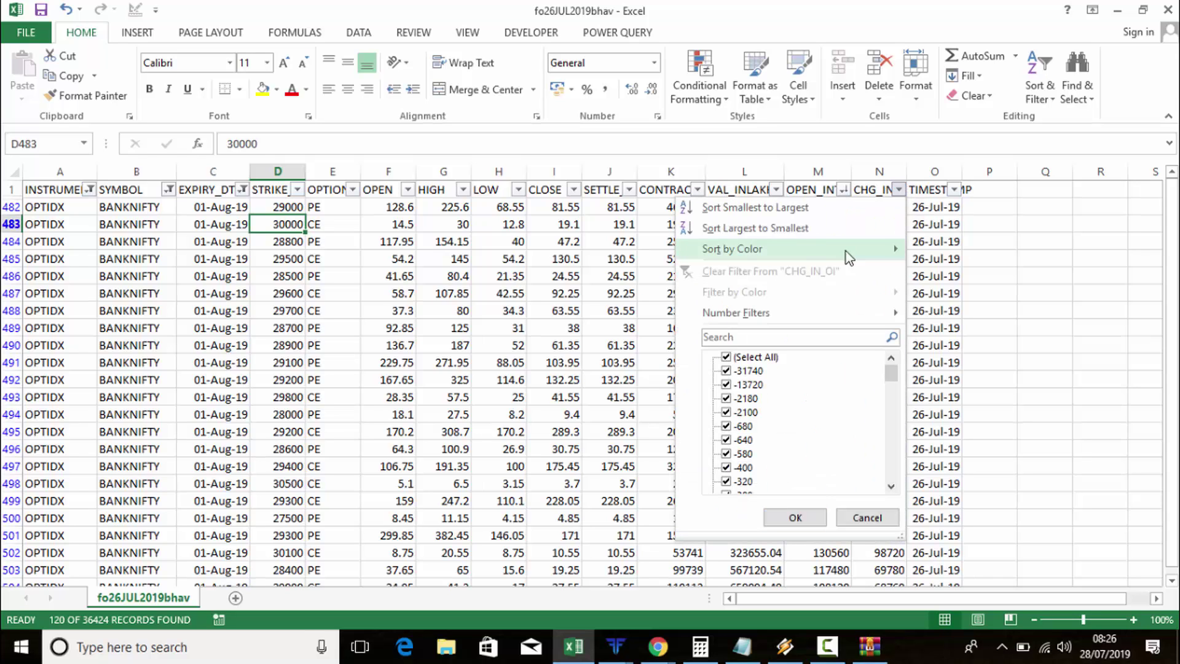
{"action": "key", "text": "Escape"}
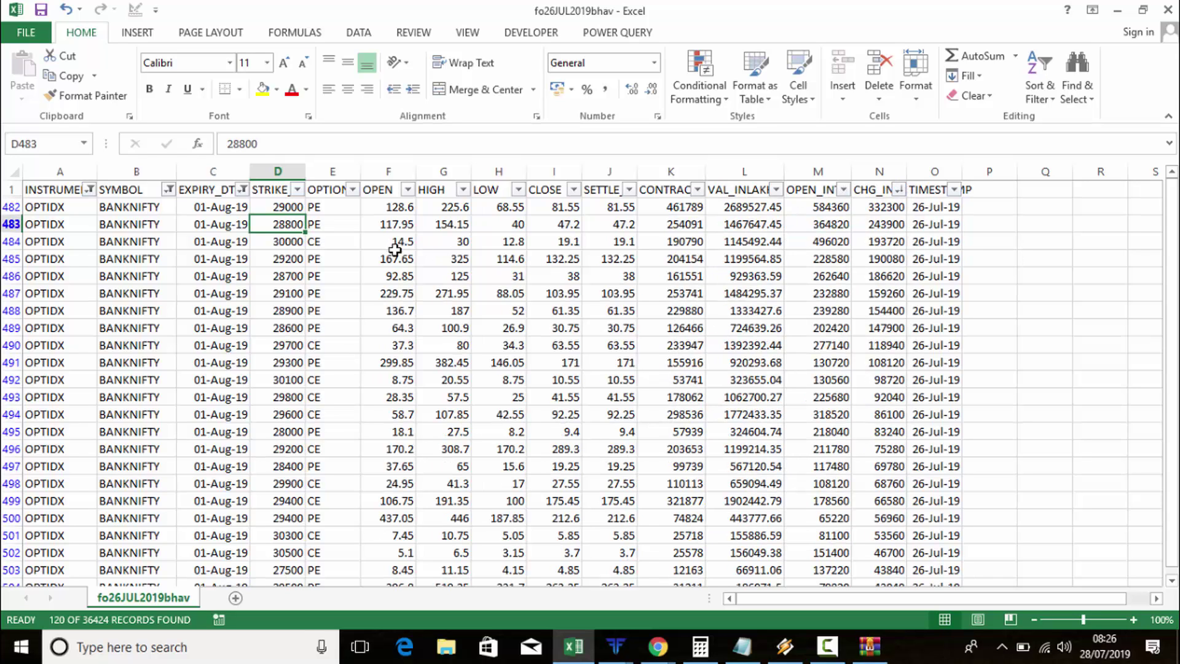
{"action": "left_click", "coordinate": [337, 244]}
{"action": "left_click", "coordinate": [271, 211]}
{"action": "left_click", "coordinate": [275, 225]}
Step: Change the SYMBOL filter from BANKNIFTY to NIFTY
{"action": "left_click", "coordinate": [168, 189]}
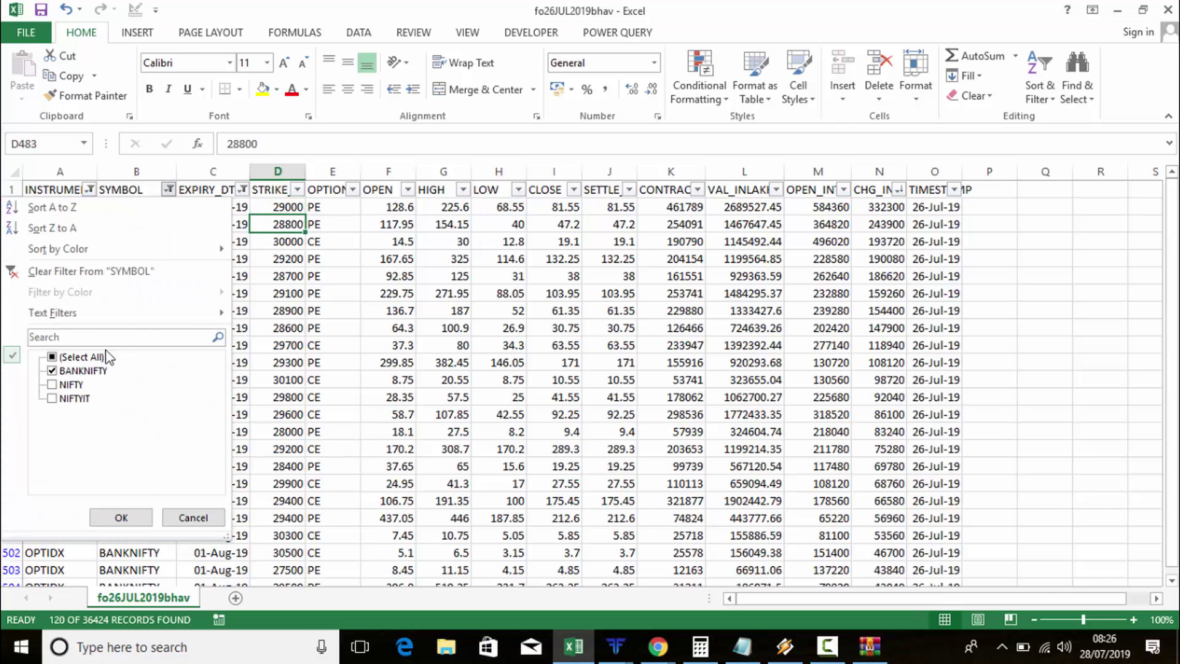
{"action": "left_click", "coordinate": [53, 371]}
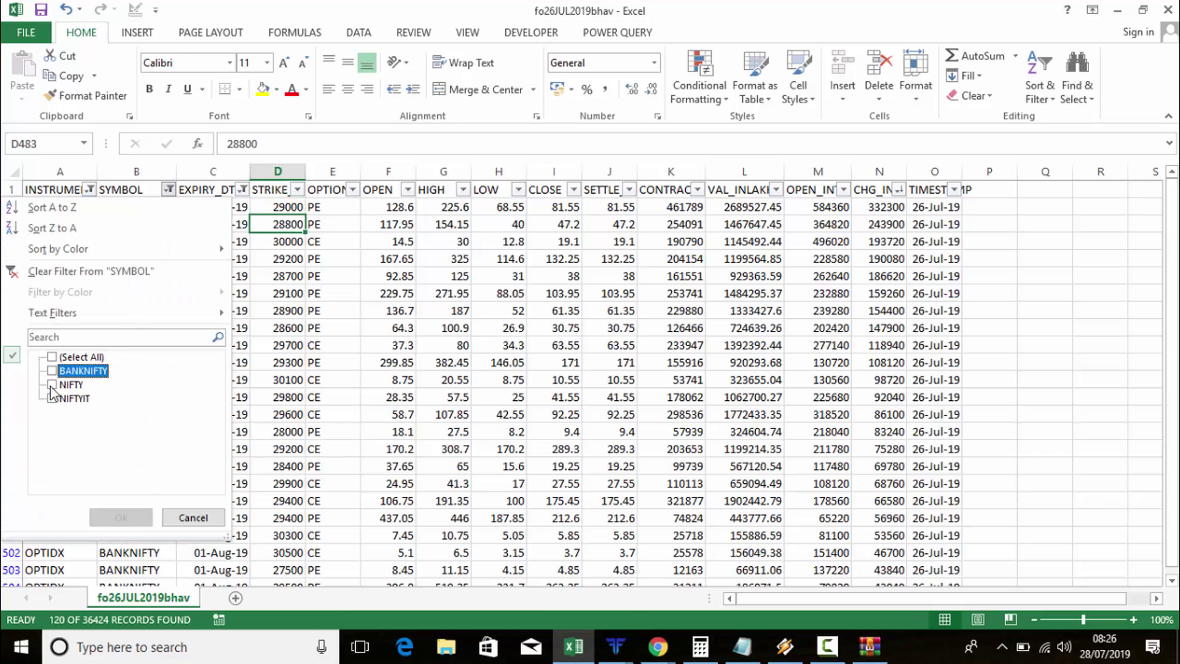
{"action": "left_click", "coordinate": [52, 385]}
{"action": "left_click", "coordinate": [121, 518]}
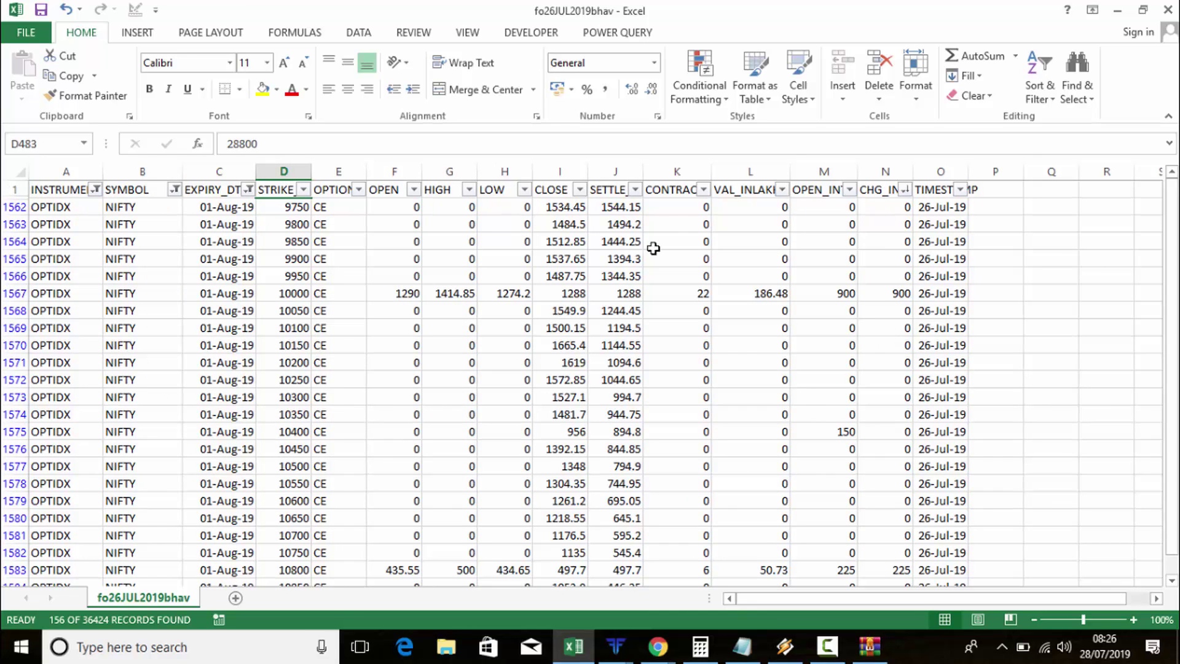
Step: Sort NIFTY rows by CONTRACTS, then by OPEN_INT largest first, reviewing strikes 11300 and 11200
{"action": "left_click", "coordinate": [704, 191]}
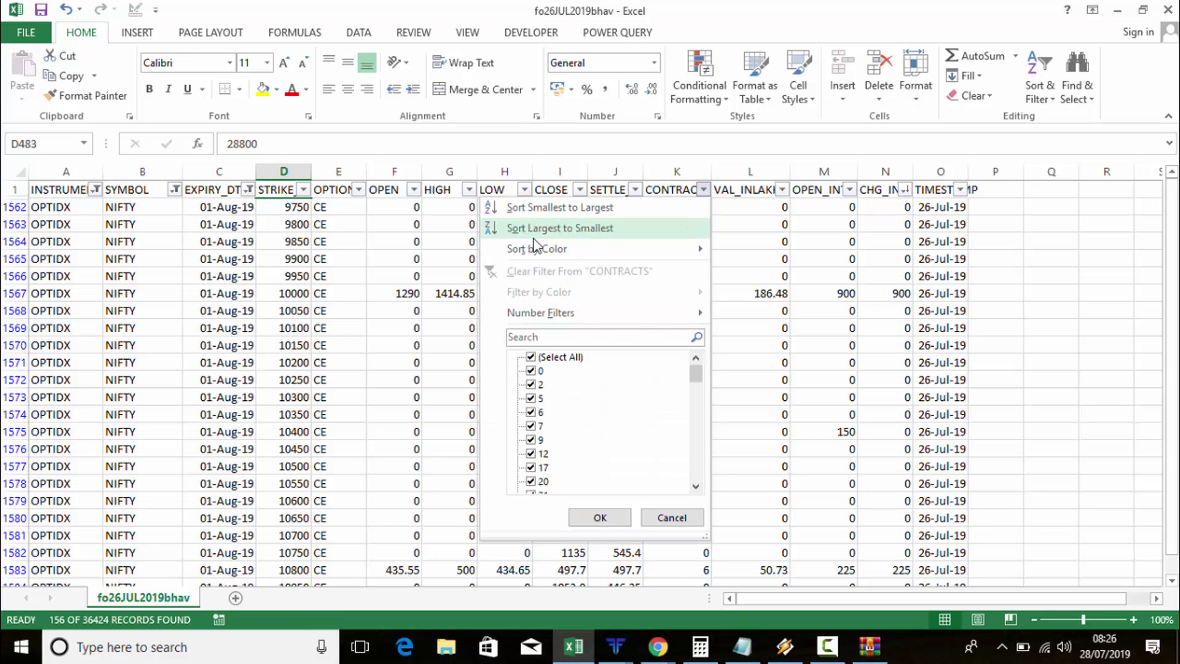
{"action": "left_click", "coordinate": [553, 229]}
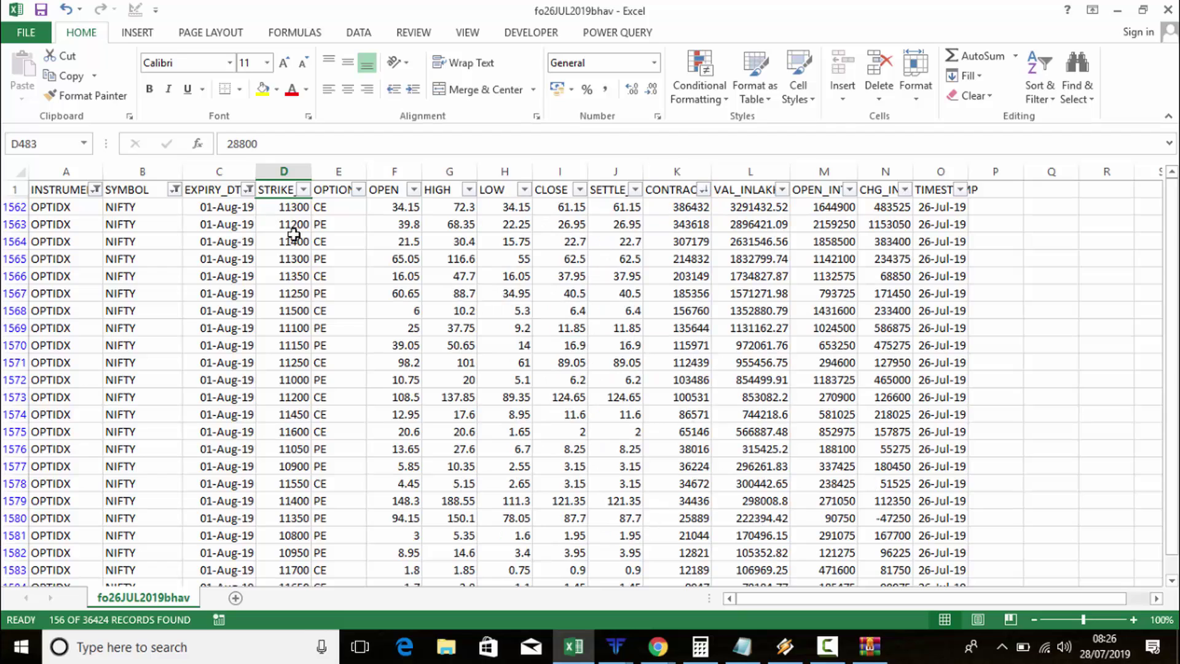
{"action": "left_click", "coordinate": [289, 213]}
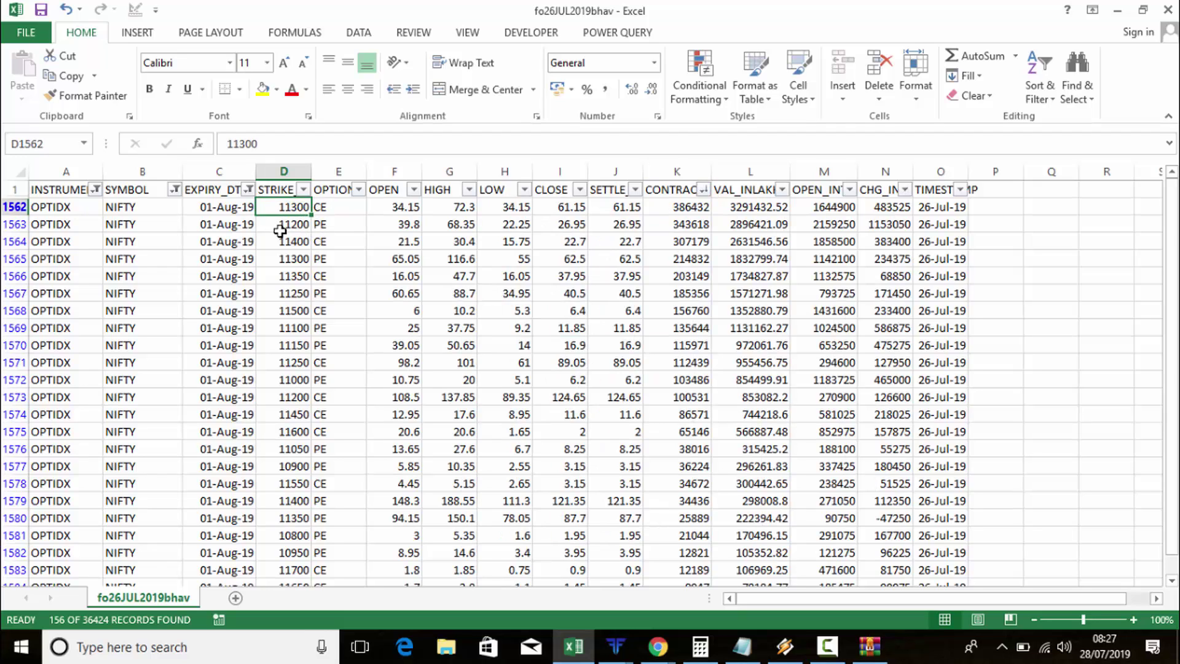
{"action": "left_click", "coordinate": [279, 229]}
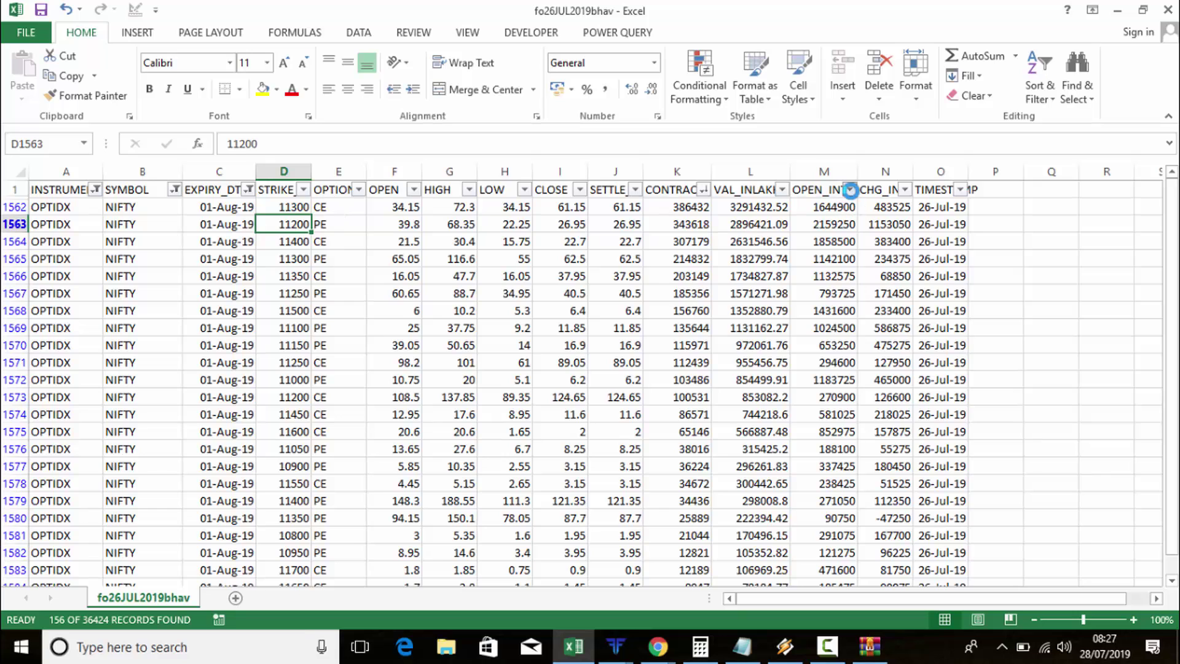
{"action": "left_click", "coordinate": [849, 190]}
{"action": "left_click", "coordinate": [706, 235]}
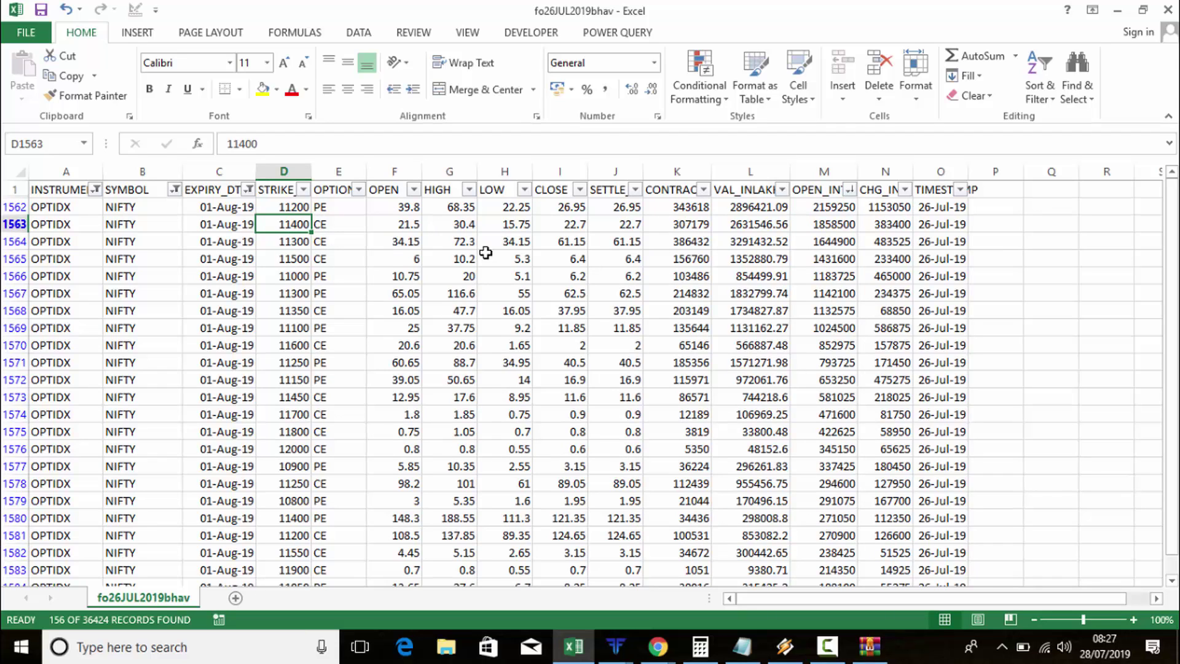
{"action": "left_click", "coordinate": [1034, 319]}
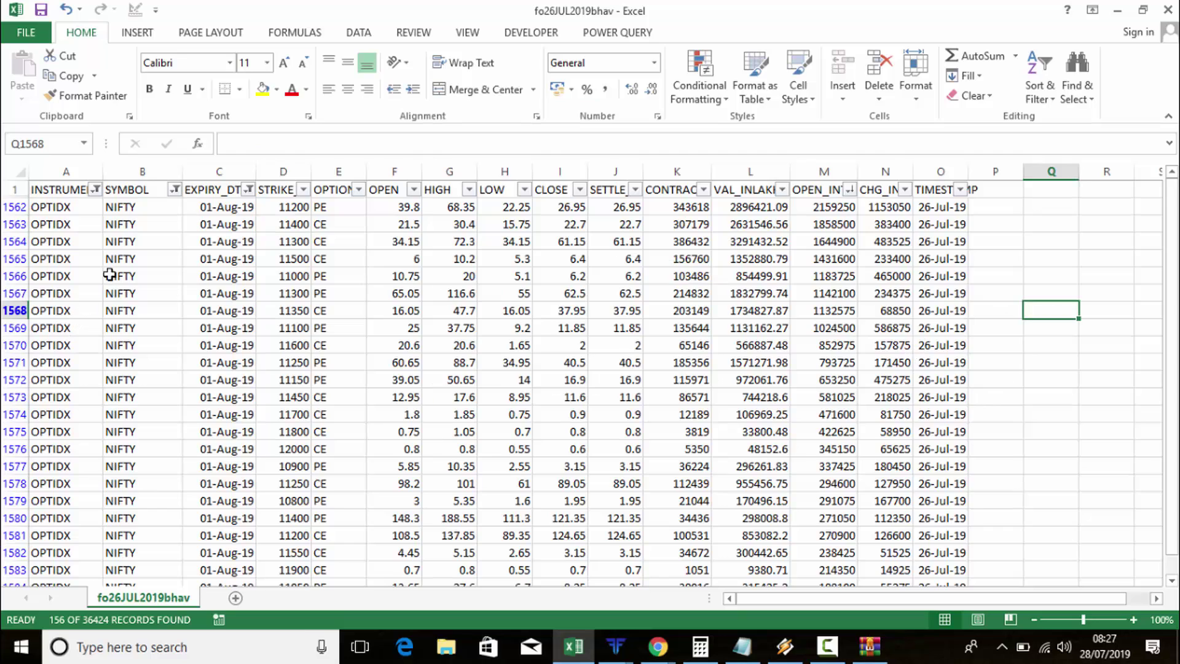
Step: Add BANKNIFTY back to the SYMBOL filter and leave the INSTRUMENT filter unchanged
{"action": "left_click", "coordinate": [175, 190]}
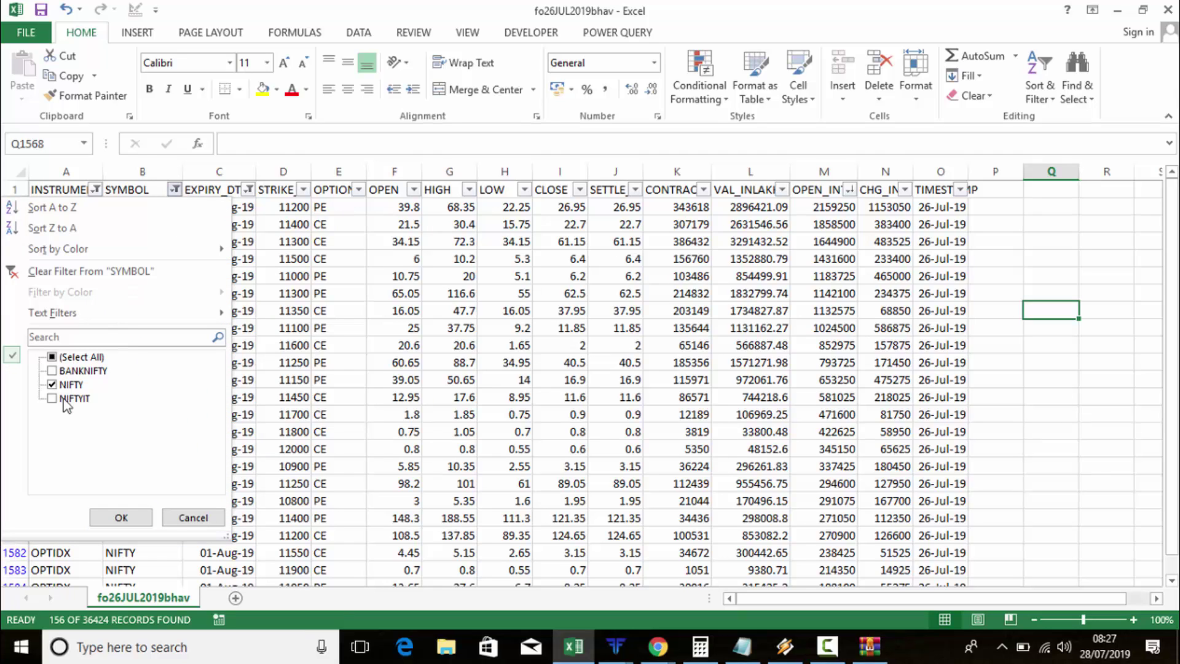
{"action": "left_click", "coordinate": [53, 380]}
{"action": "left_click", "coordinate": [52, 400]}
{"action": "left_click", "coordinate": [120, 517]}
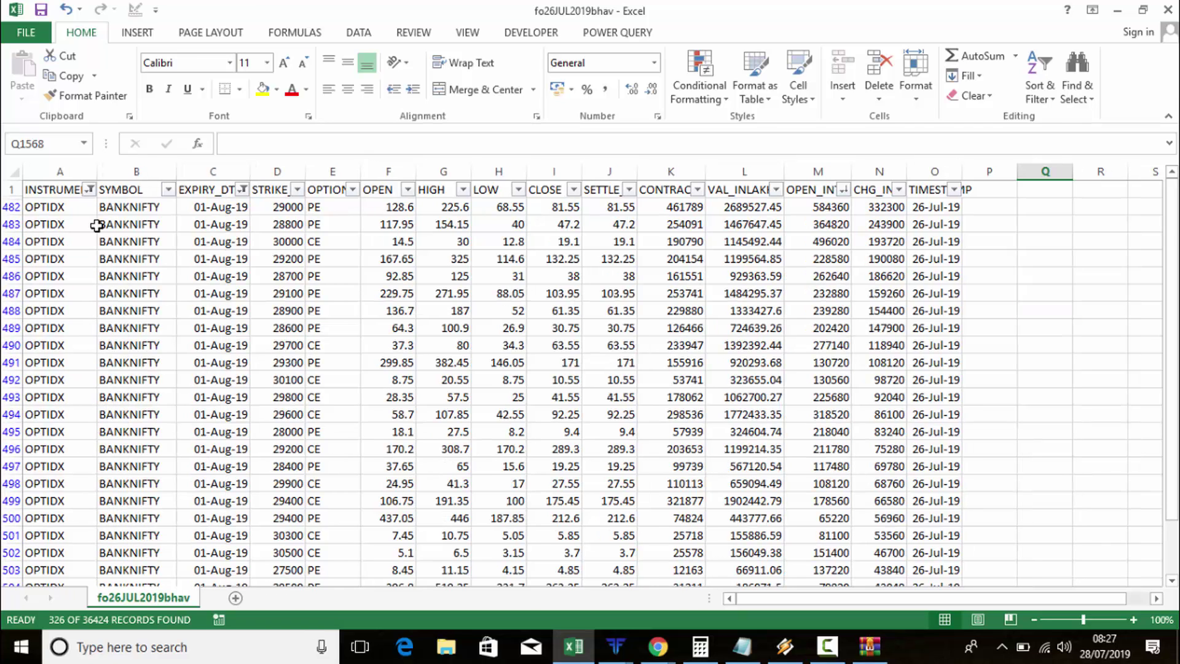
{"action": "left_click", "coordinate": [89, 189]}
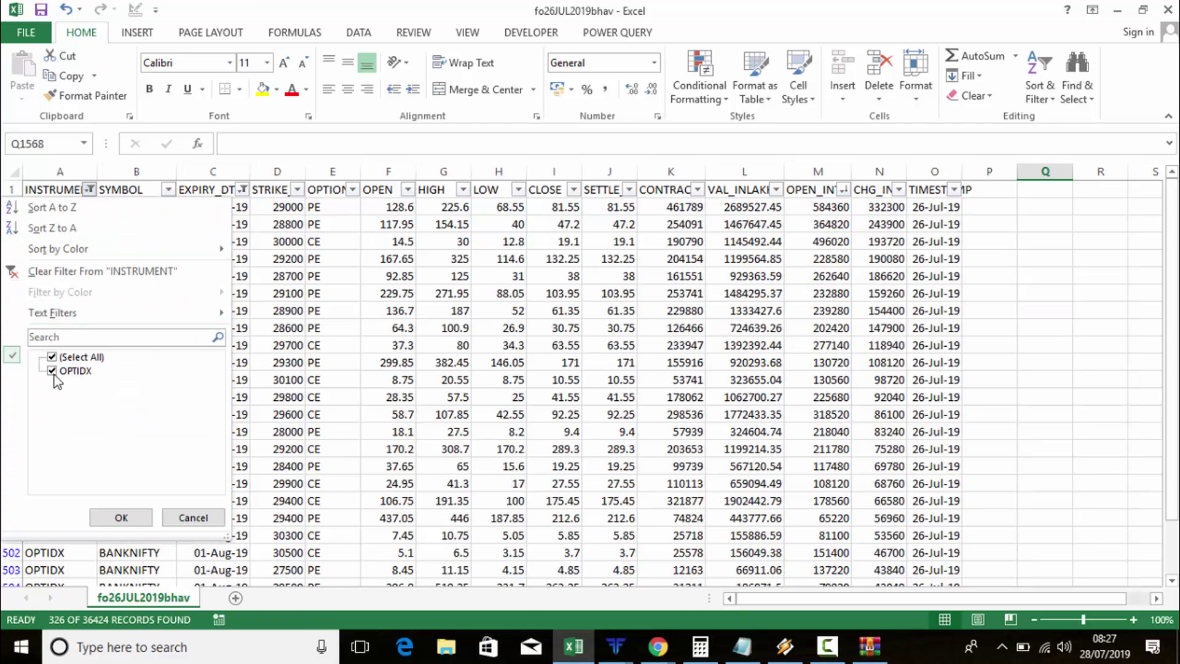
{"action": "left_click", "coordinate": [102, 516]}
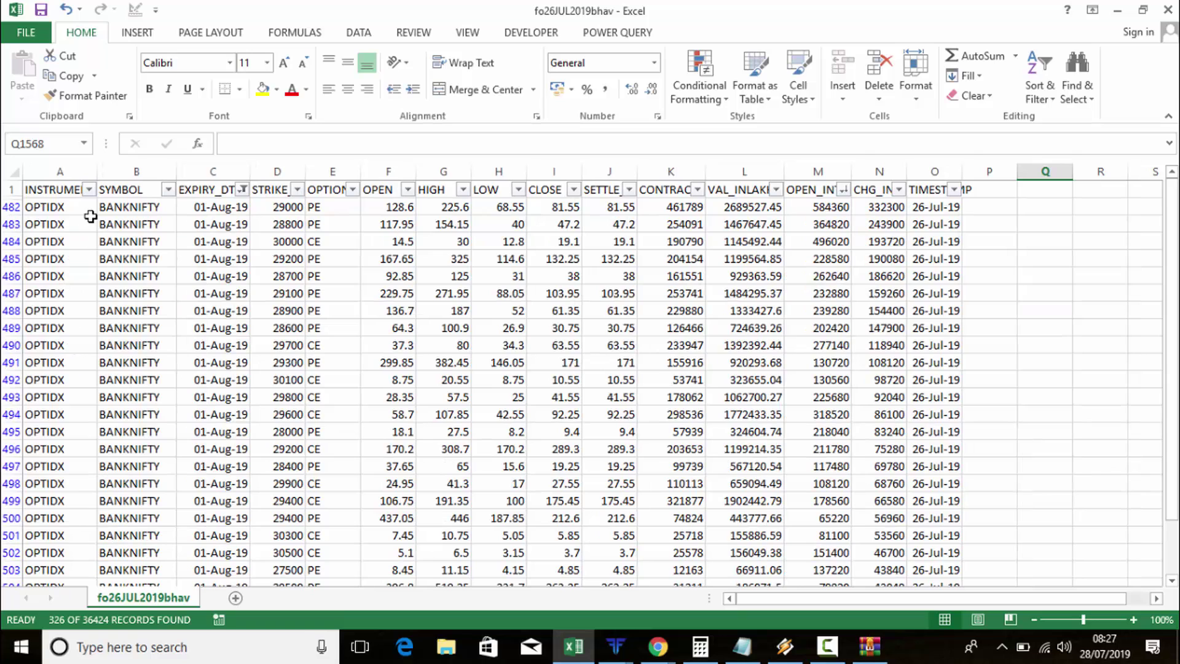
{"action": "left_click", "coordinate": [89, 190]}
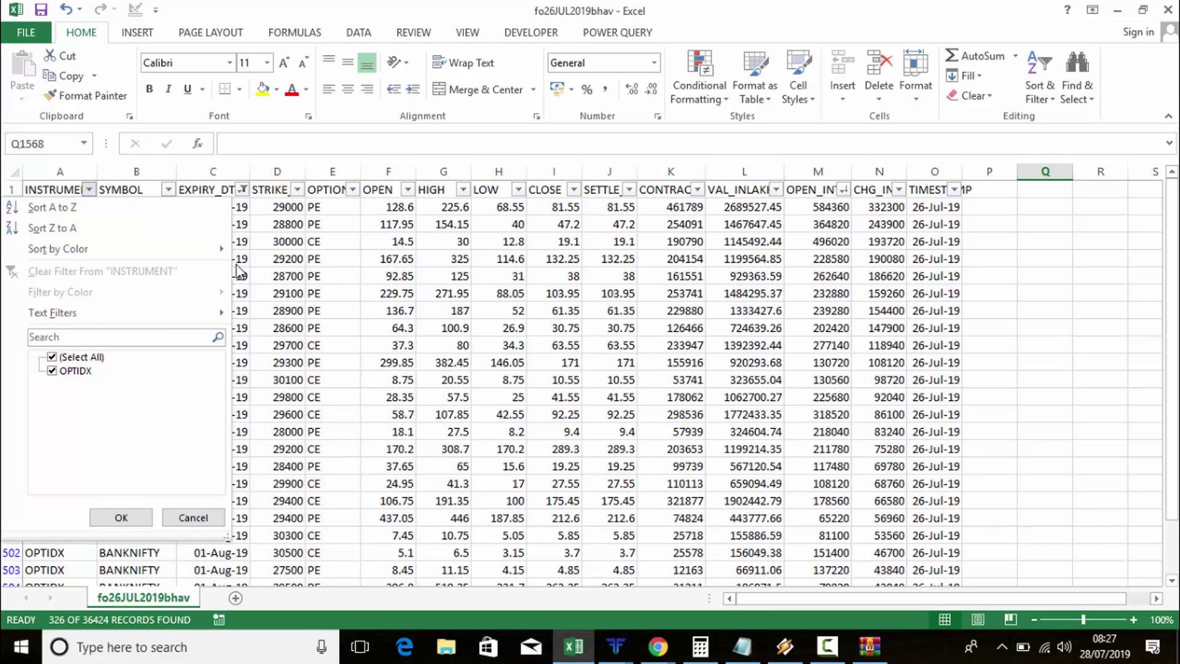
{"action": "left_click", "coordinate": [348, 265]}
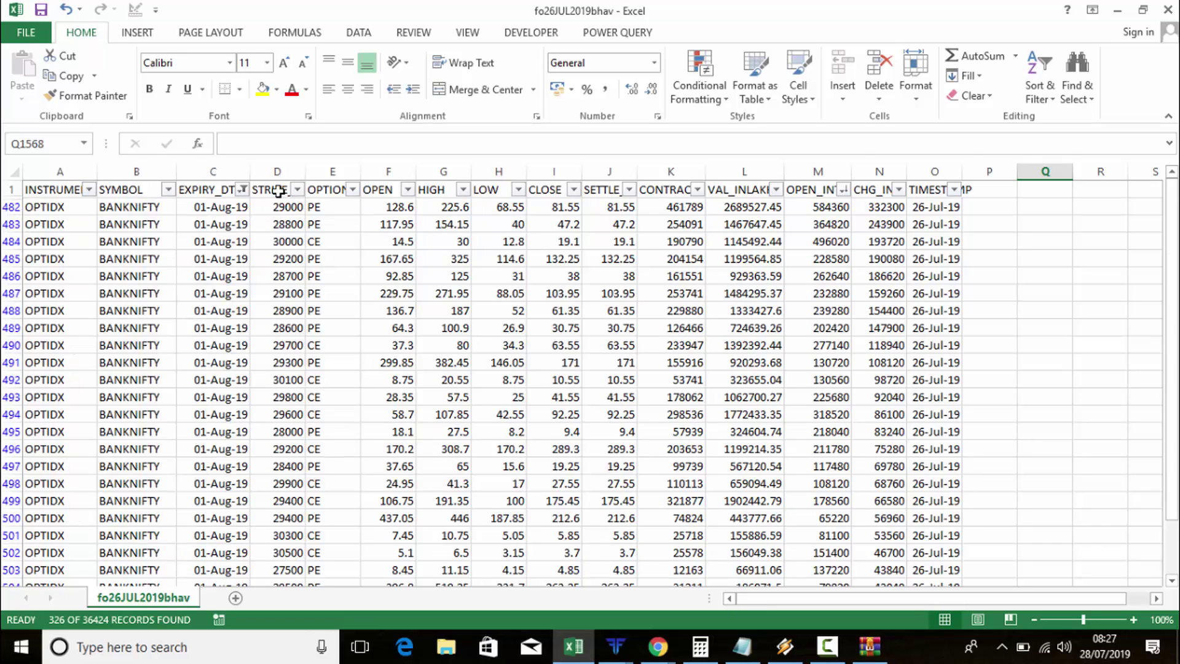
Step: Select all expiry dates in the EXPIRY_DT filter so every row shows again
{"action": "left_click", "coordinate": [243, 199]}
{"action": "left_click", "coordinate": [244, 190]}
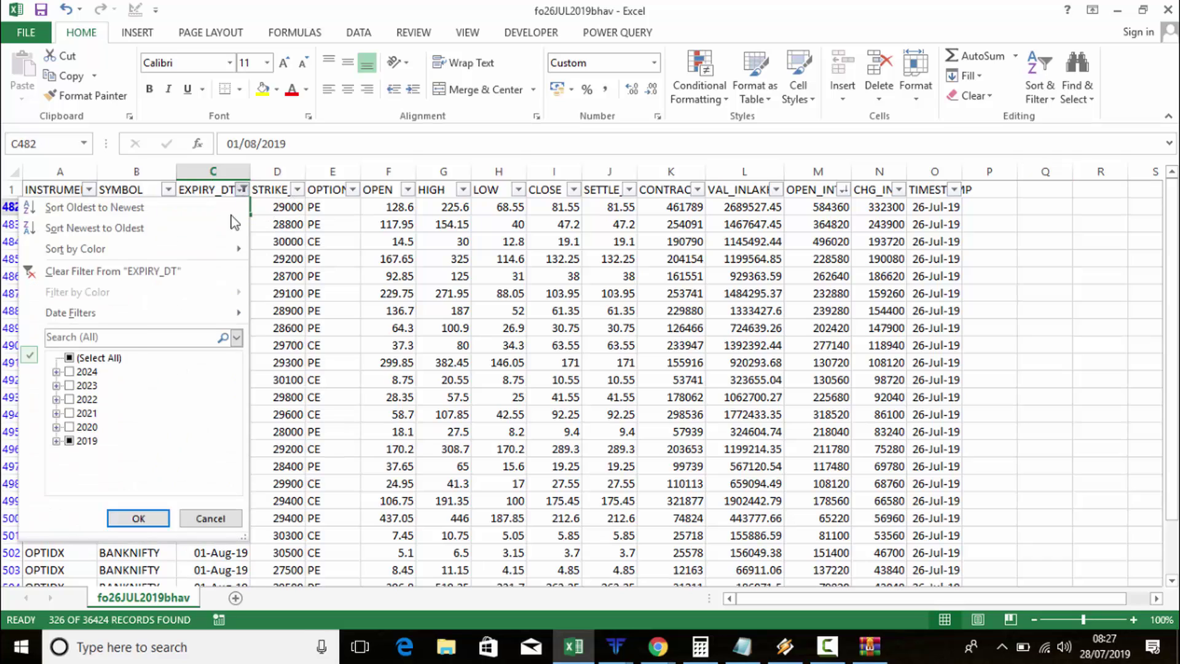
{"action": "left_click", "coordinate": [70, 358]}
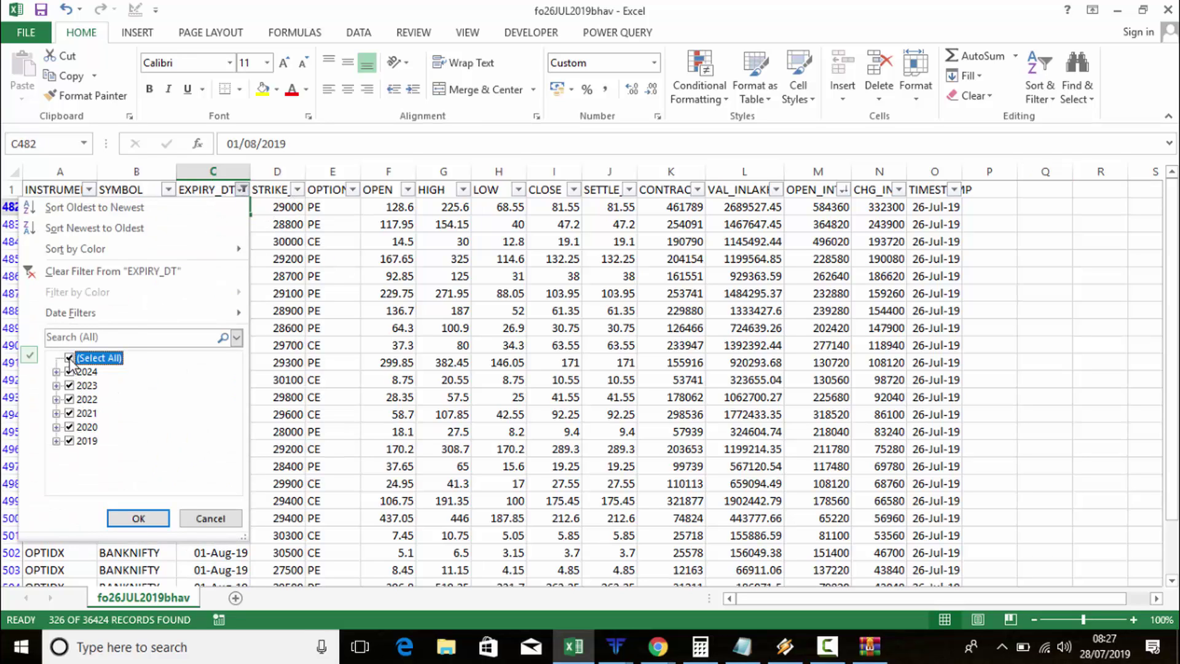
{"action": "left_click", "coordinate": [113, 521]}
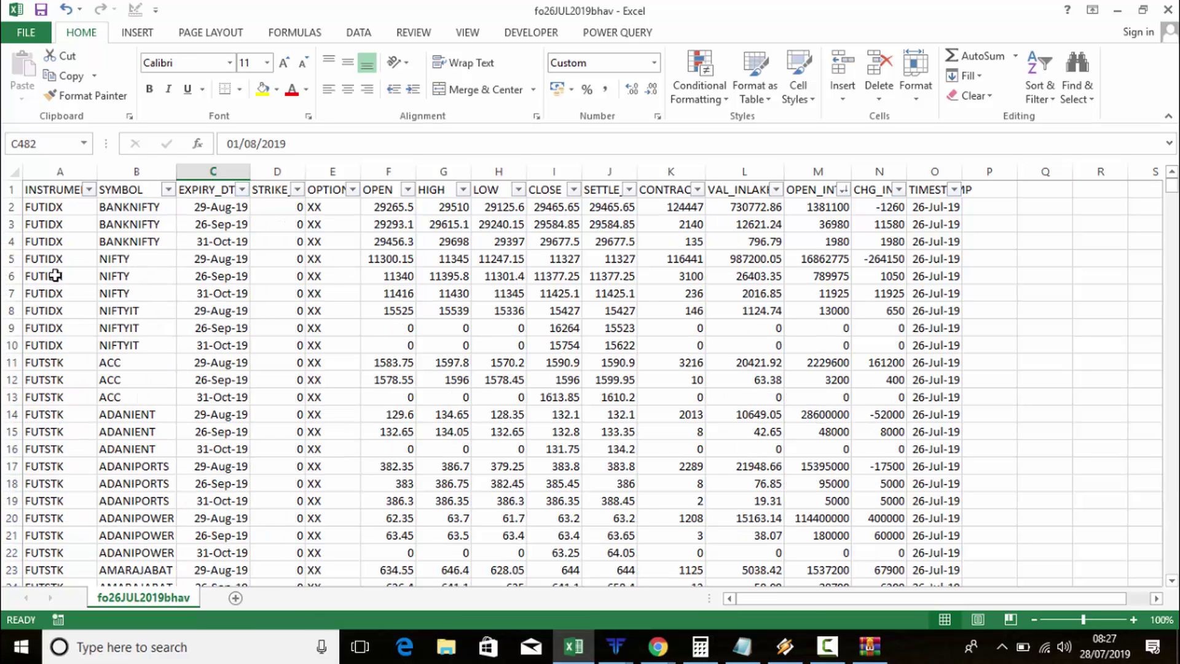
Step: Filter to FUTSTK instruments with the August expiry only
{"action": "left_click", "coordinate": [89, 189]}
{"action": "left_click", "coordinate": [51, 359]}
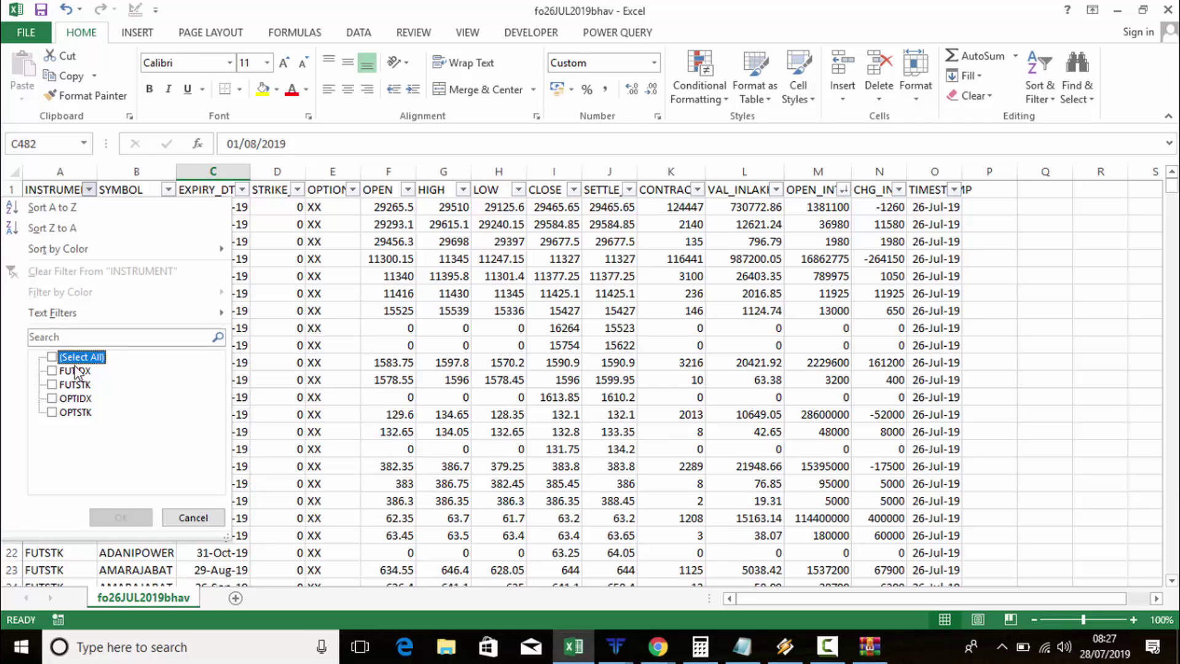
{"action": "left_click", "coordinate": [52, 385]}
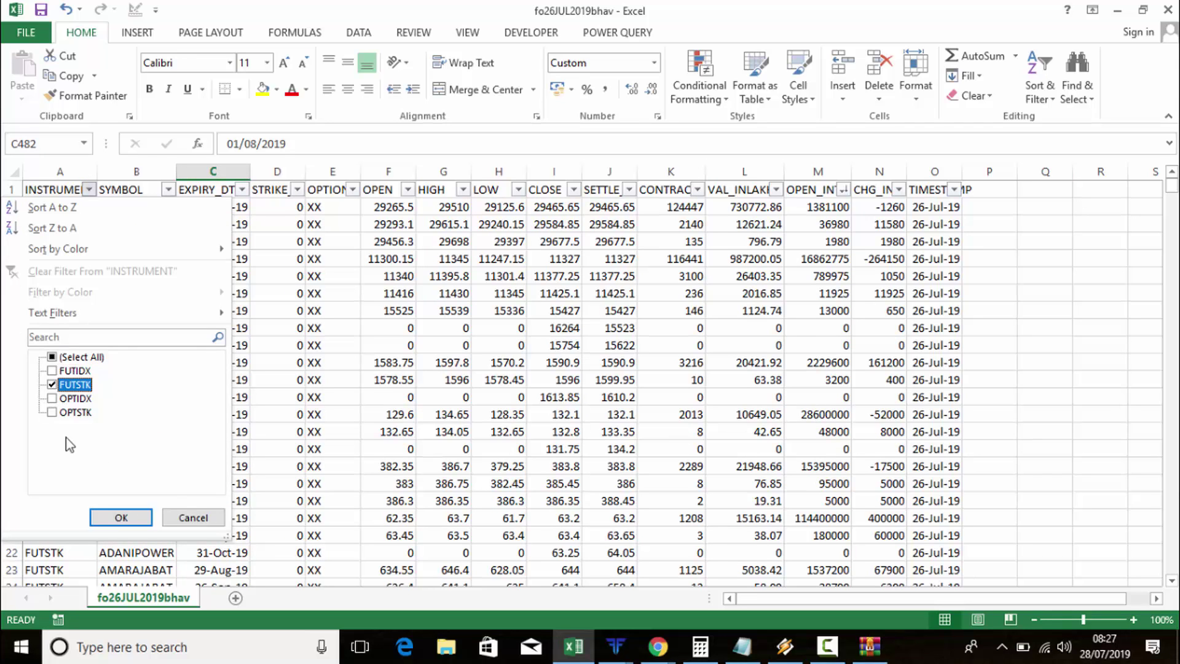
{"action": "left_click", "coordinate": [118, 518]}
{"action": "left_click", "coordinate": [243, 190]}
{"action": "left_click", "coordinate": [96, 415]}
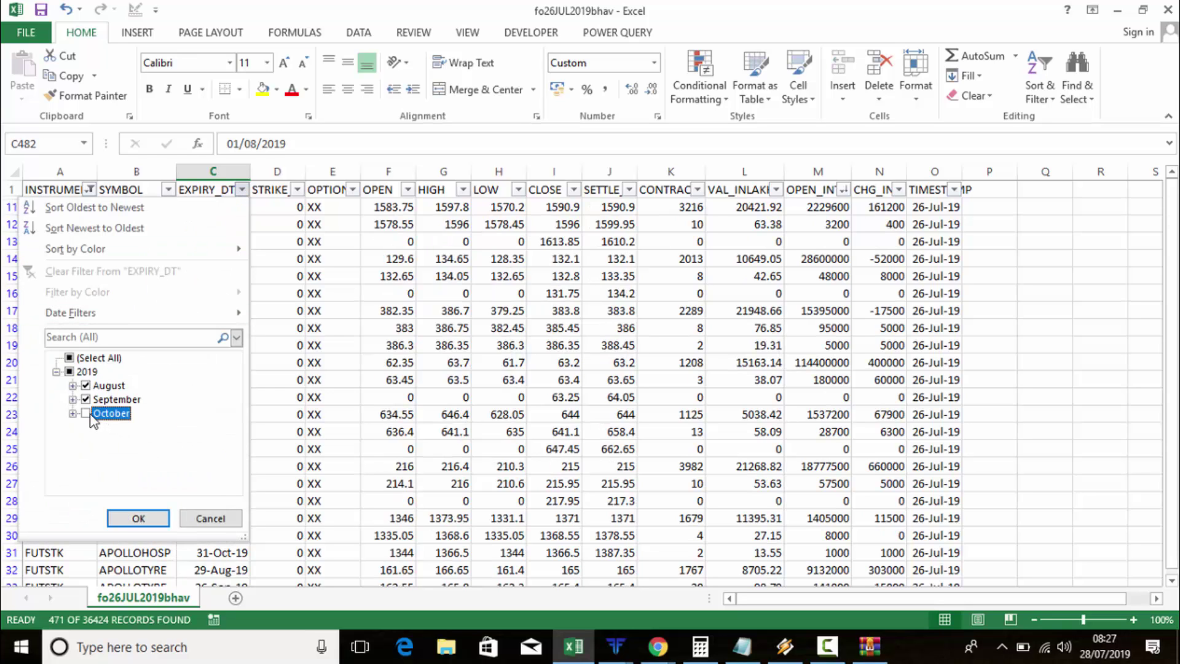
{"action": "left_click", "coordinate": [85, 399]}
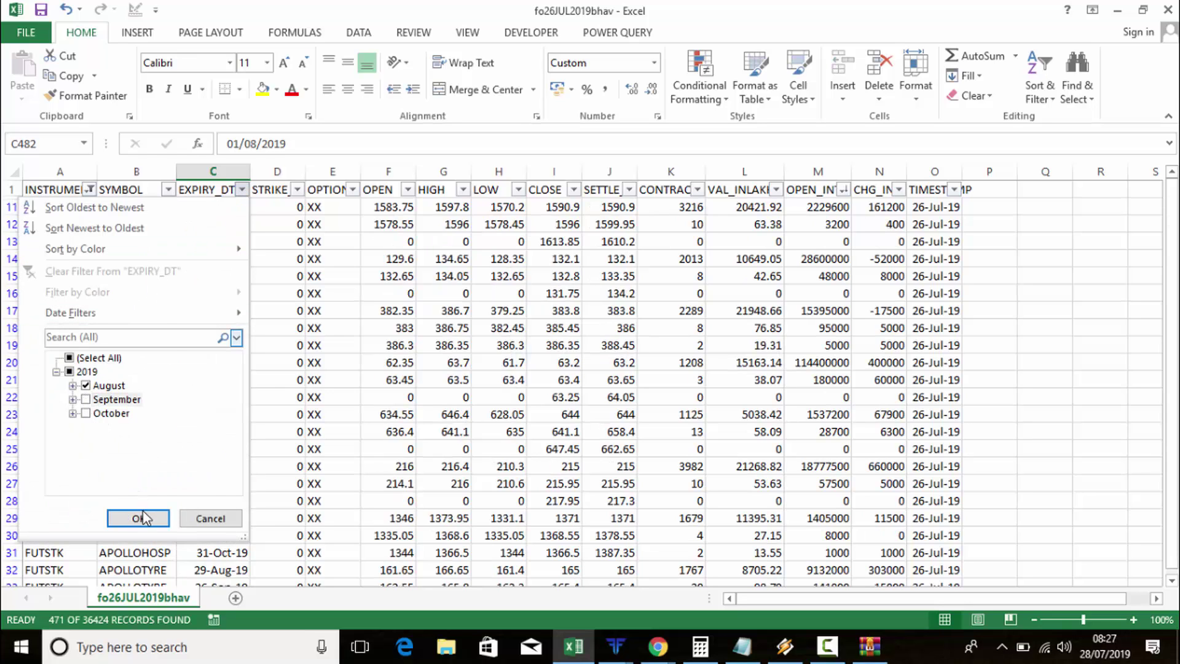
{"action": "left_click", "coordinate": [139, 518]}
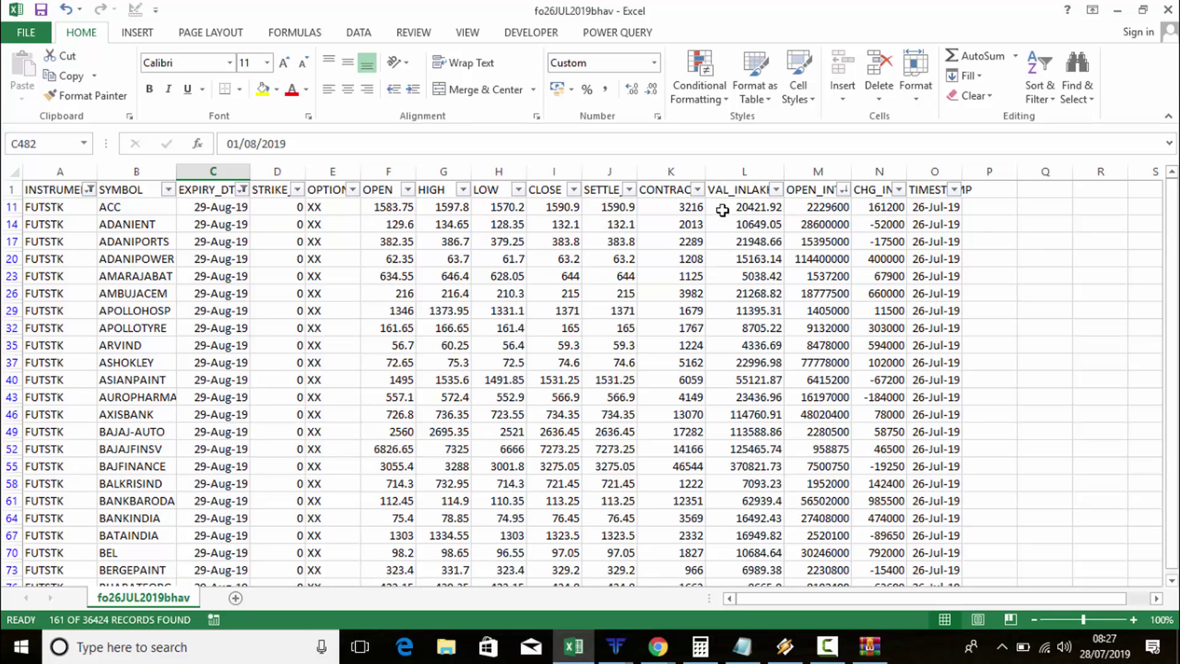
Step: Autofit column K, sort by CONTRACTS largest first, and review YESBANK, MARUTI, BAJFINANCE, TATAMOTORS
{"action": "double_click", "coordinate": [706, 172]}
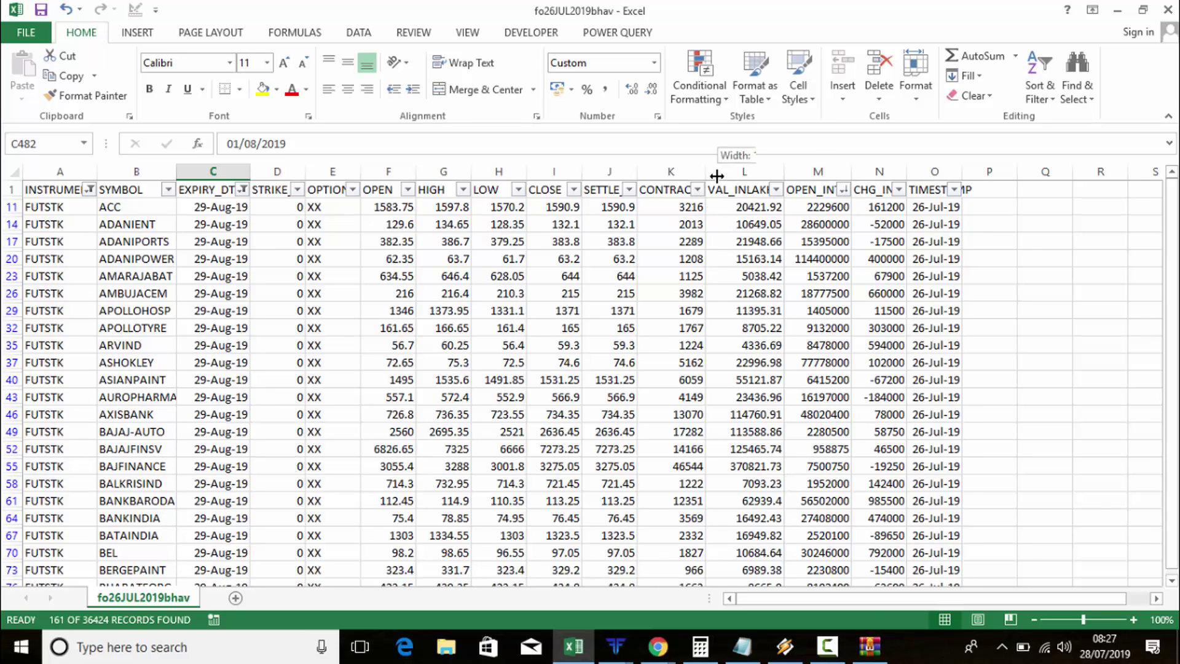
{"action": "left_click", "coordinate": [679, 174]}
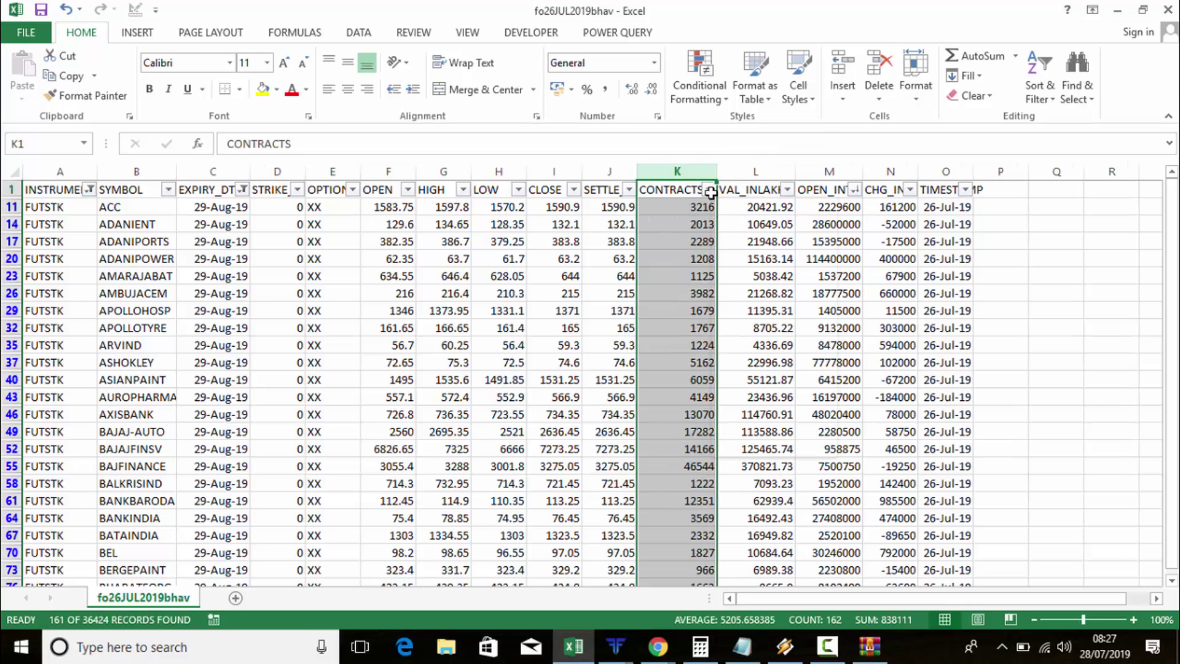
{"action": "left_click", "coordinate": [708, 190]}
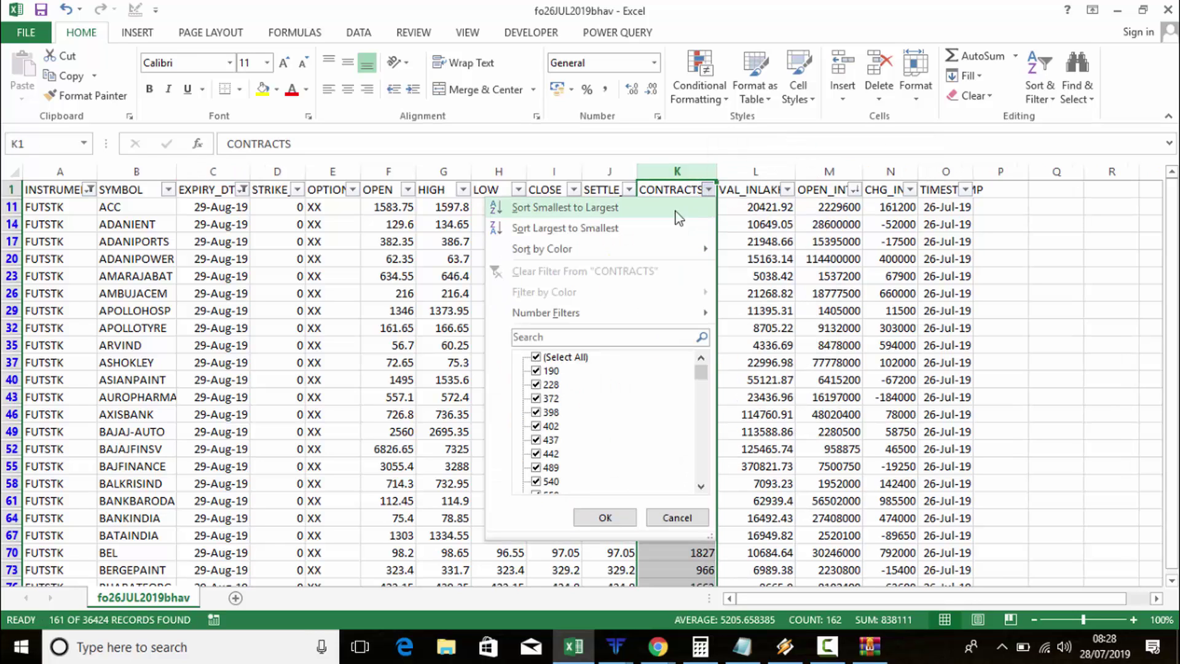
{"action": "left_click", "coordinate": [618, 233]}
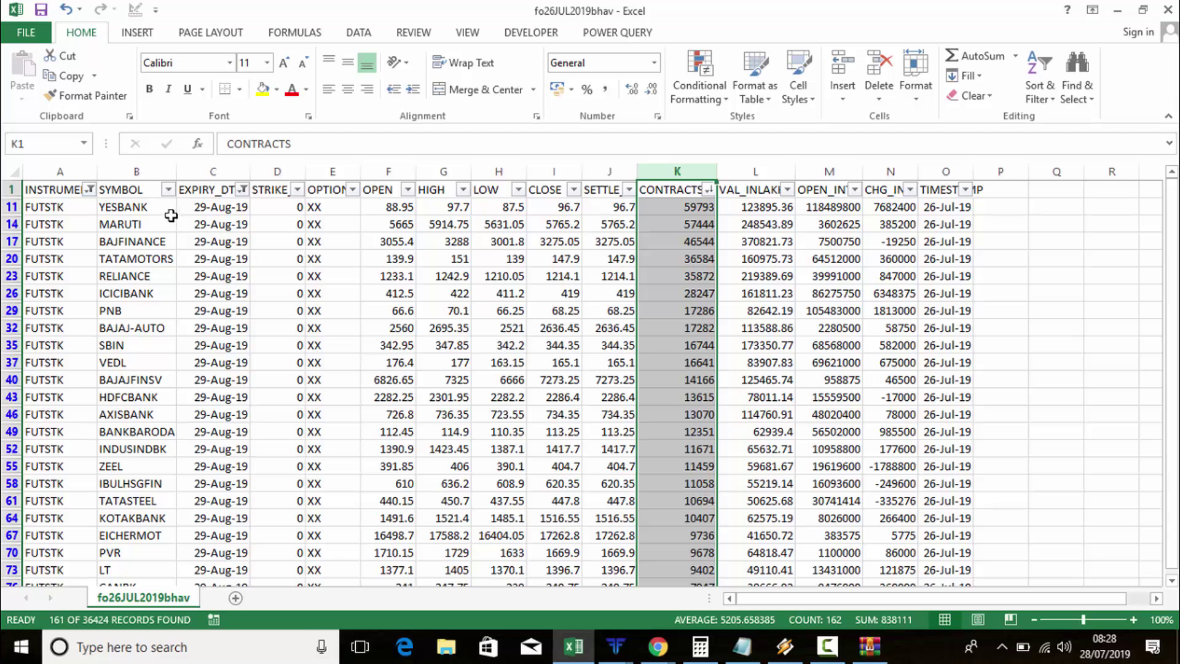
{"action": "left_click", "coordinate": [171, 213]}
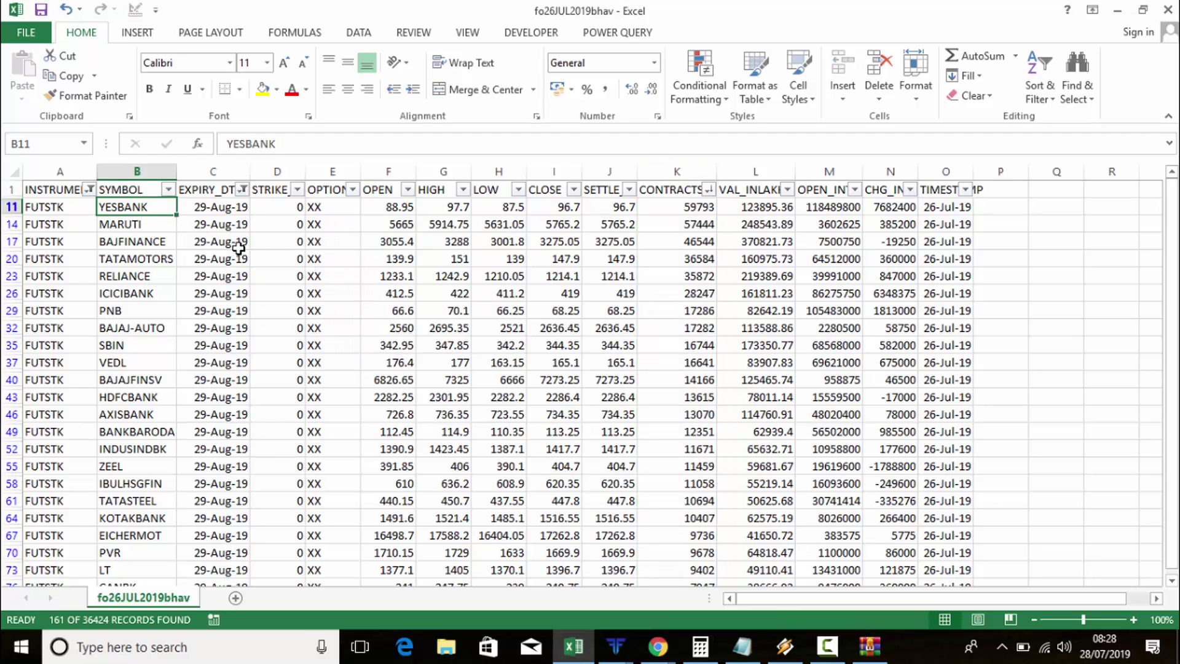
{"action": "left_click", "coordinate": [161, 227]}
{"action": "left_click", "coordinate": [162, 242]}
{"action": "left_click", "coordinate": [167, 259]}
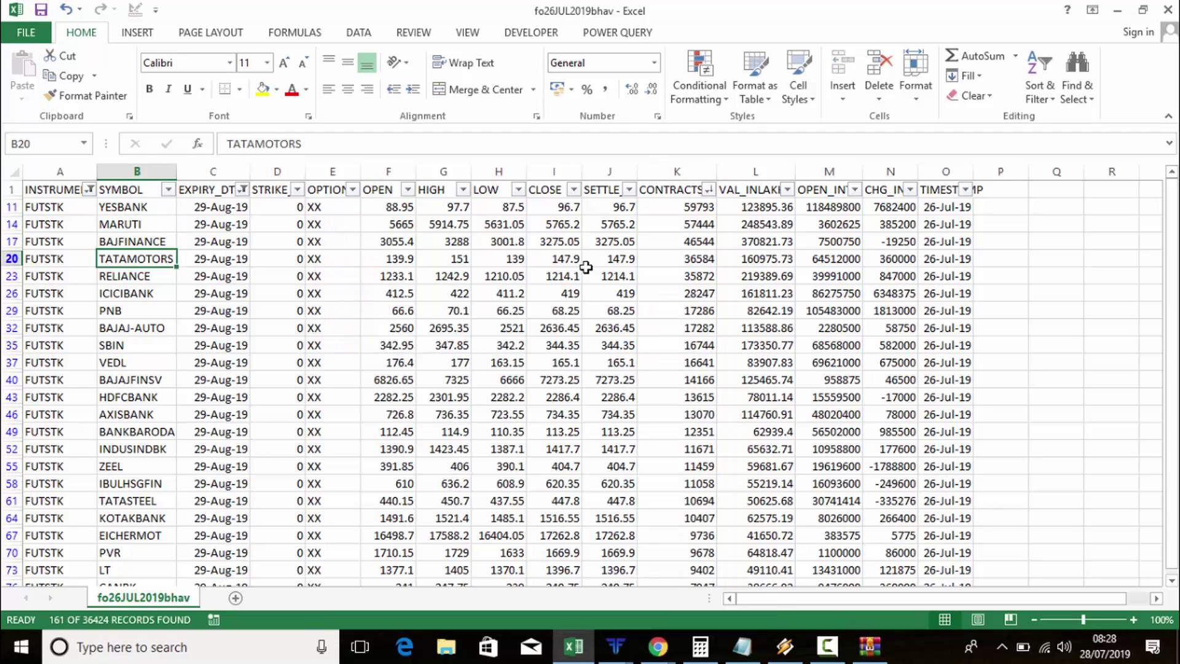
{"action": "left_click", "coordinate": [818, 276]}
Step: Sort by OPEN_INT largest first and review GMRINFRA and IDFCFIRSTB
{"action": "left_click", "coordinate": [855, 189]}
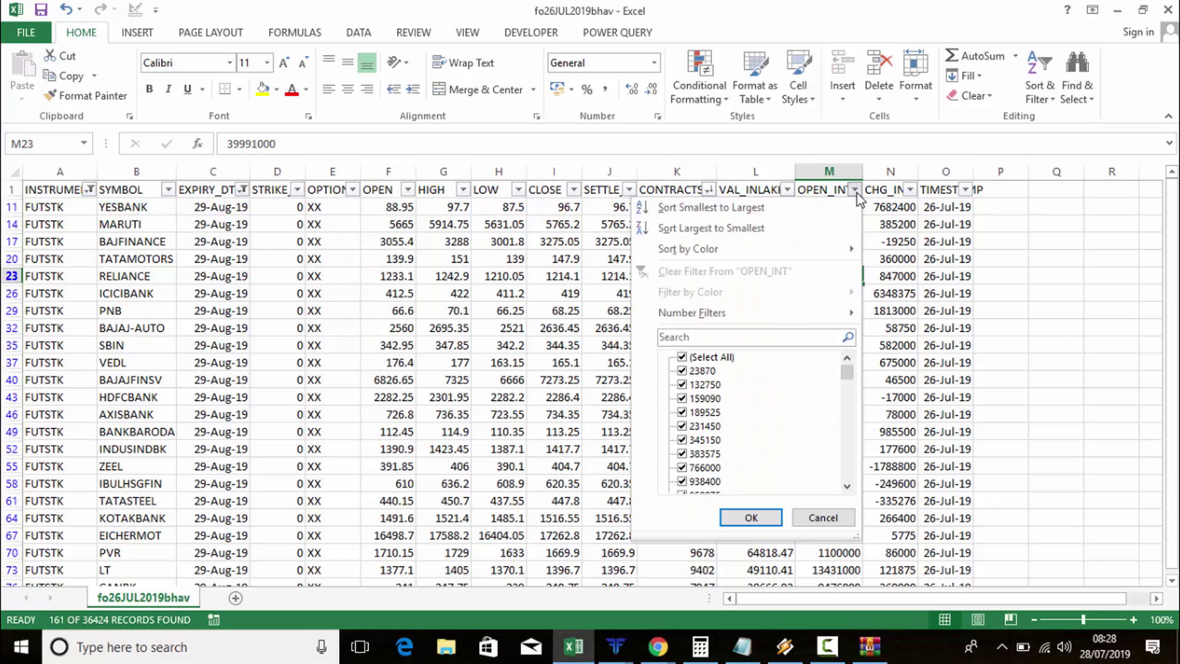
{"action": "left_click", "coordinate": [759, 230]}
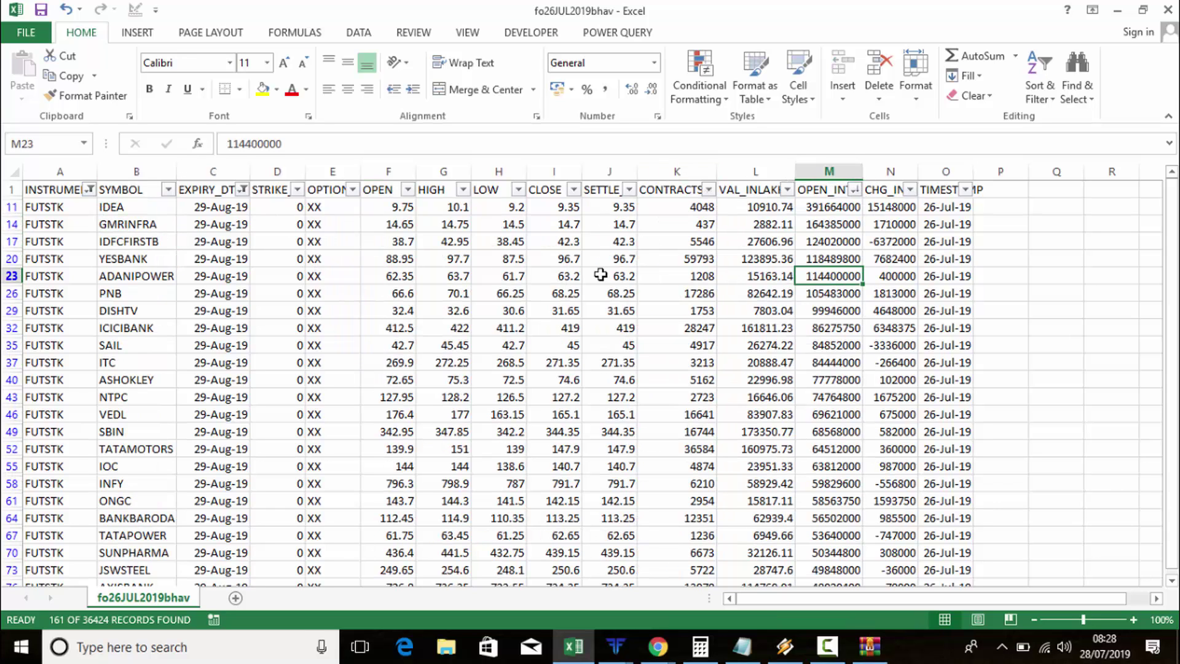
{"action": "left_click", "coordinate": [158, 226]}
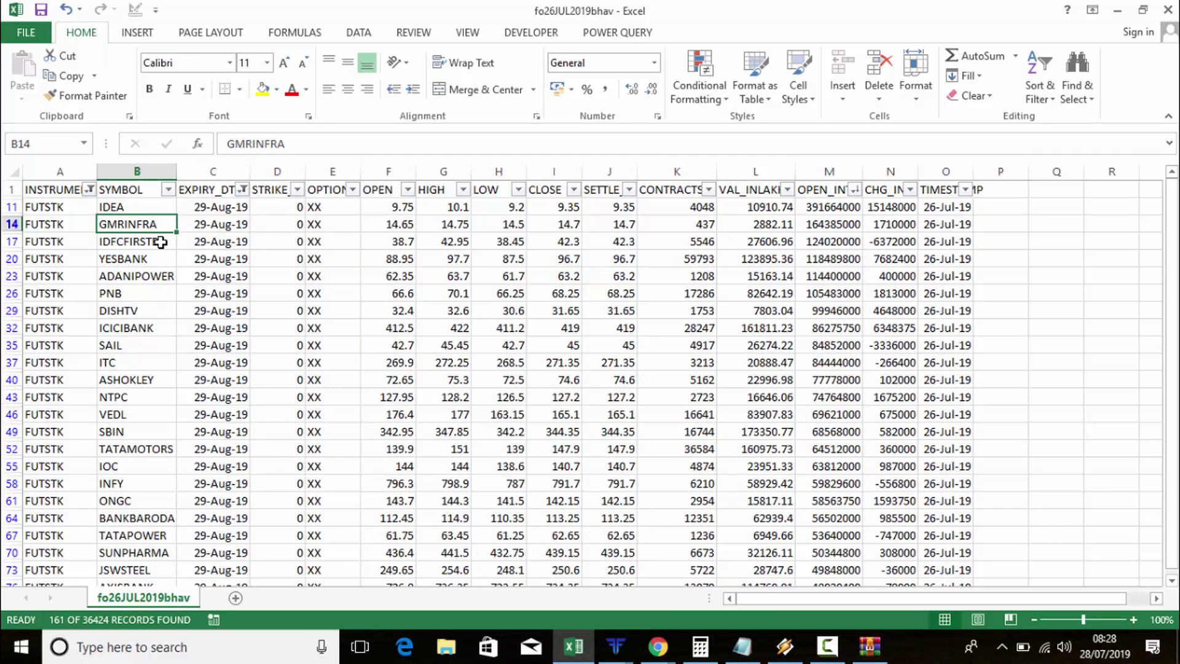
{"action": "left_click", "coordinate": [156, 244]}
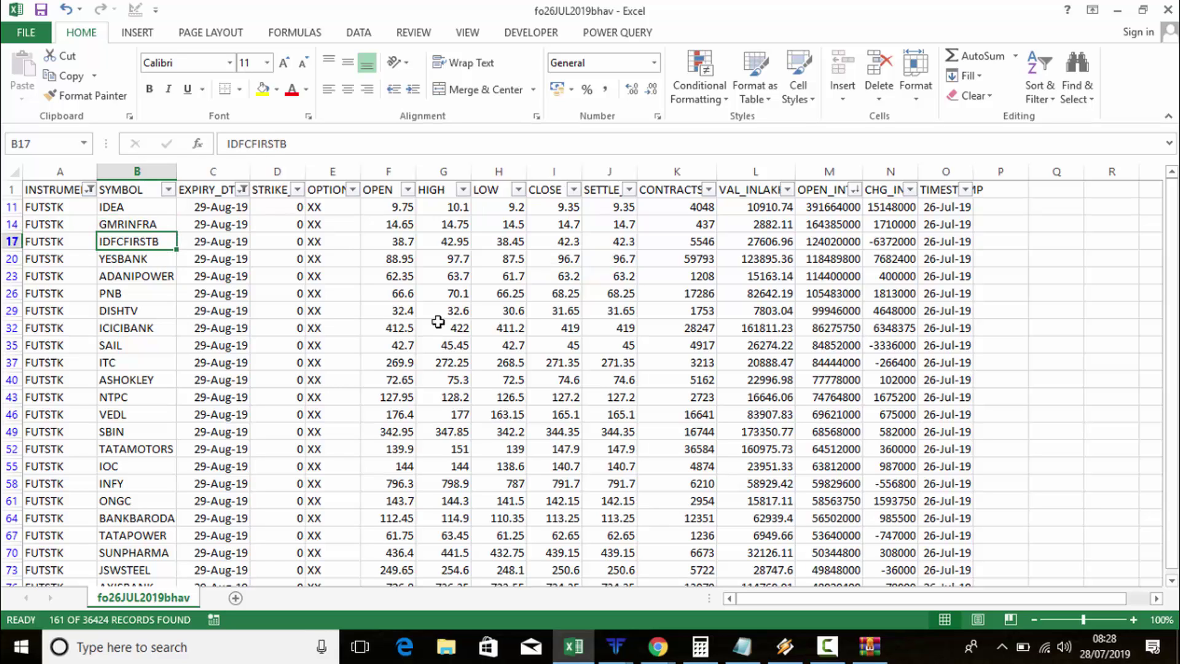
Step: Sort by CHG_IN_OI largest first and check ONGC's OI change in N35
{"action": "left_click", "coordinate": [910, 189]}
{"action": "left_click", "coordinate": [769, 229]}
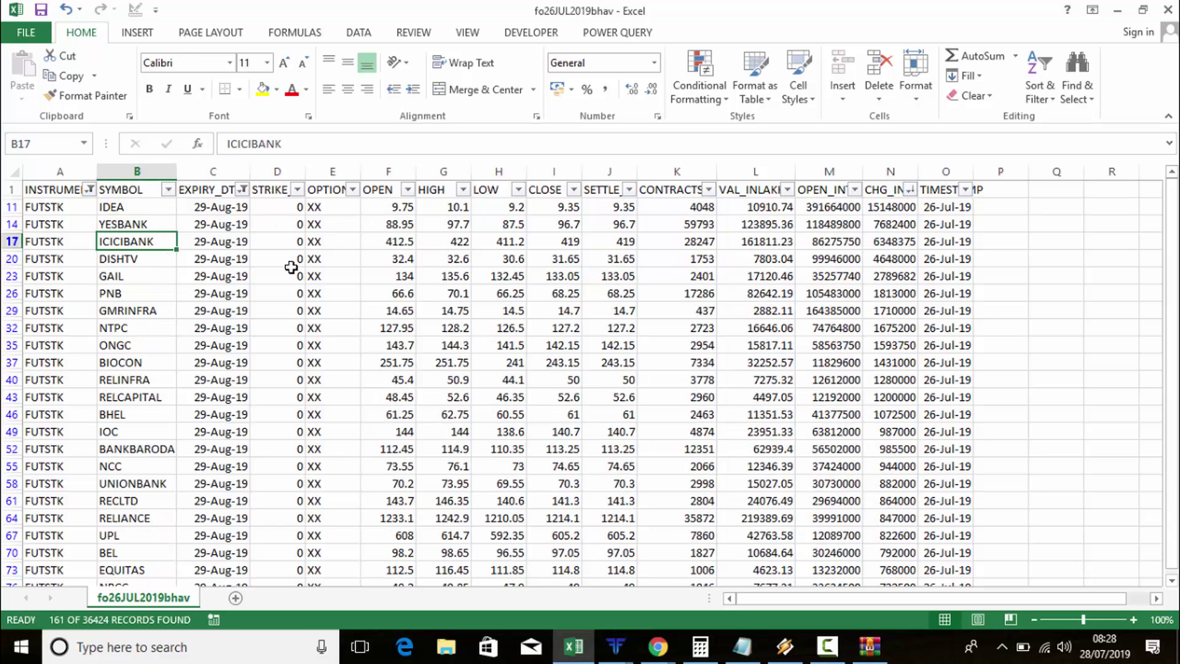
{"action": "left_click", "coordinate": [910, 343]}
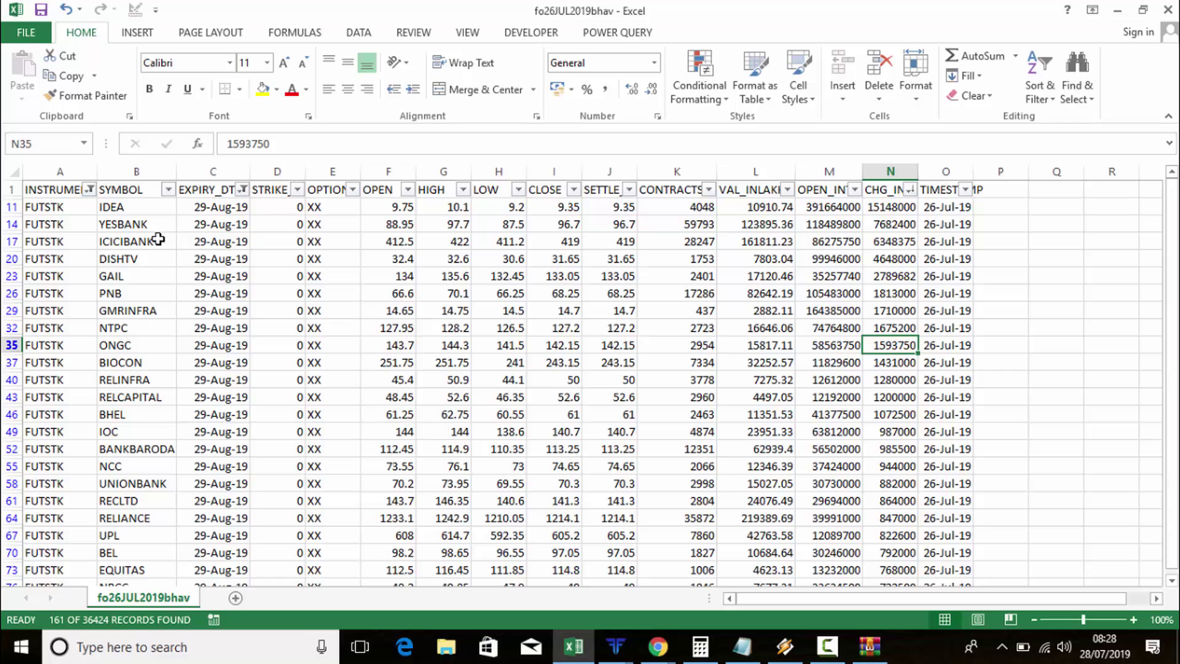
{"action": "left_click", "coordinate": [90, 192]}
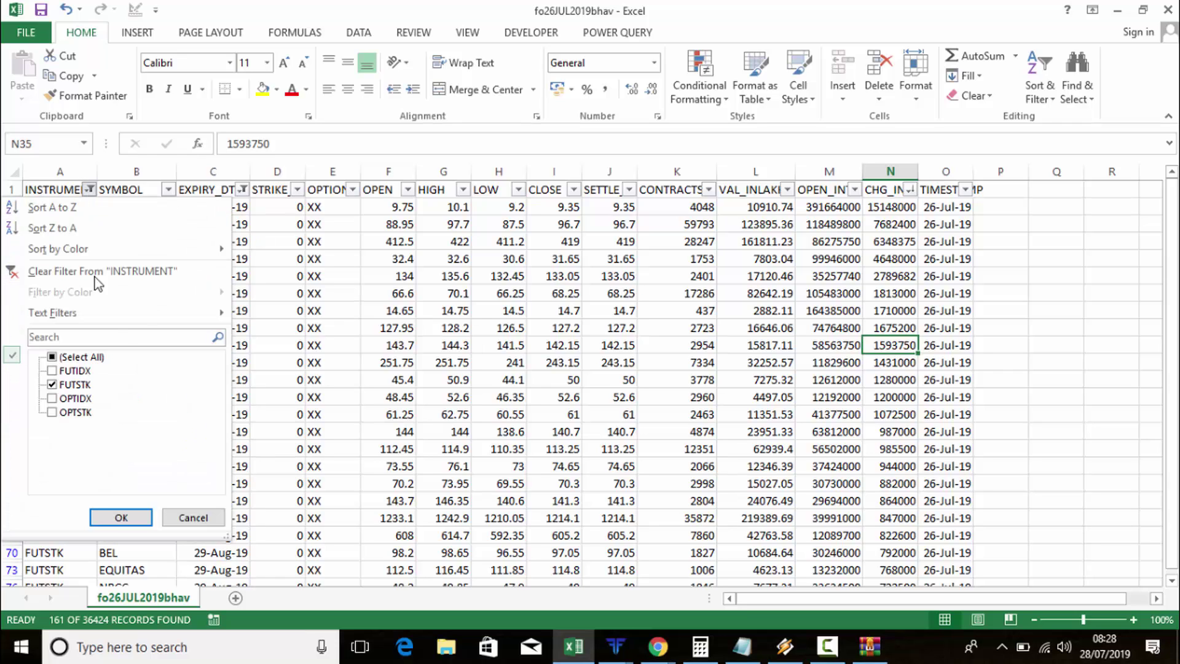
Step: Switch the INSTRUMENT filter from FUTSTK to OPTSTK stock options
{"action": "left_click", "coordinate": [51, 384]}
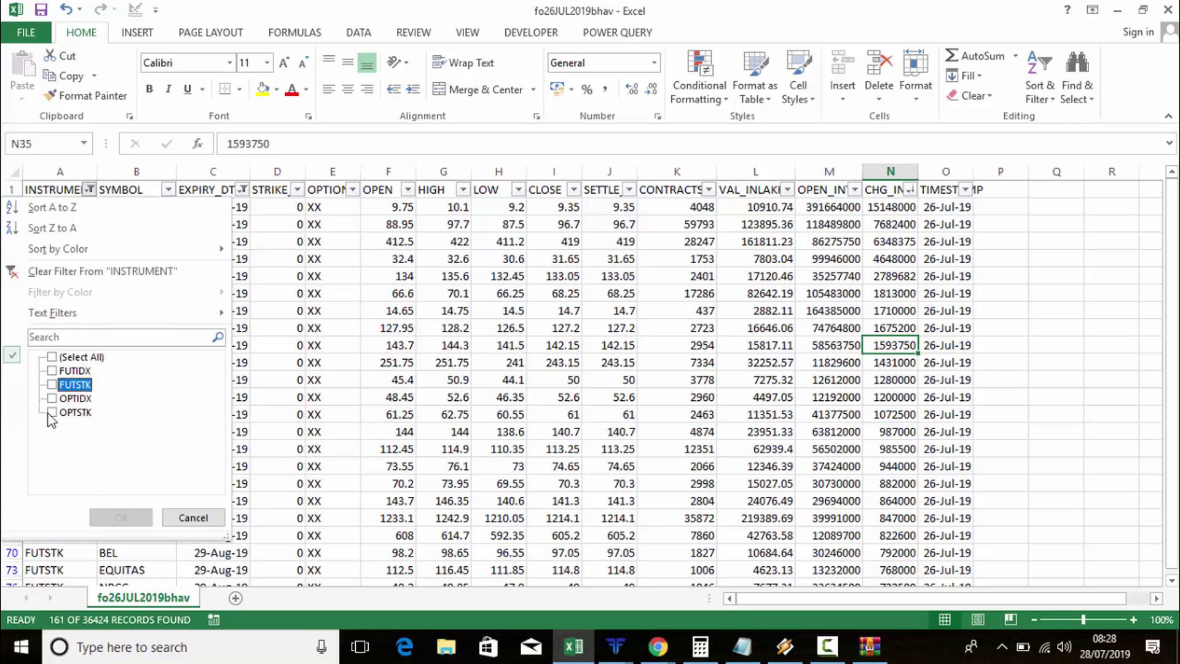
{"action": "left_click", "coordinate": [53, 413]}
{"action": "left_click", "coordinate": [121, 515]}
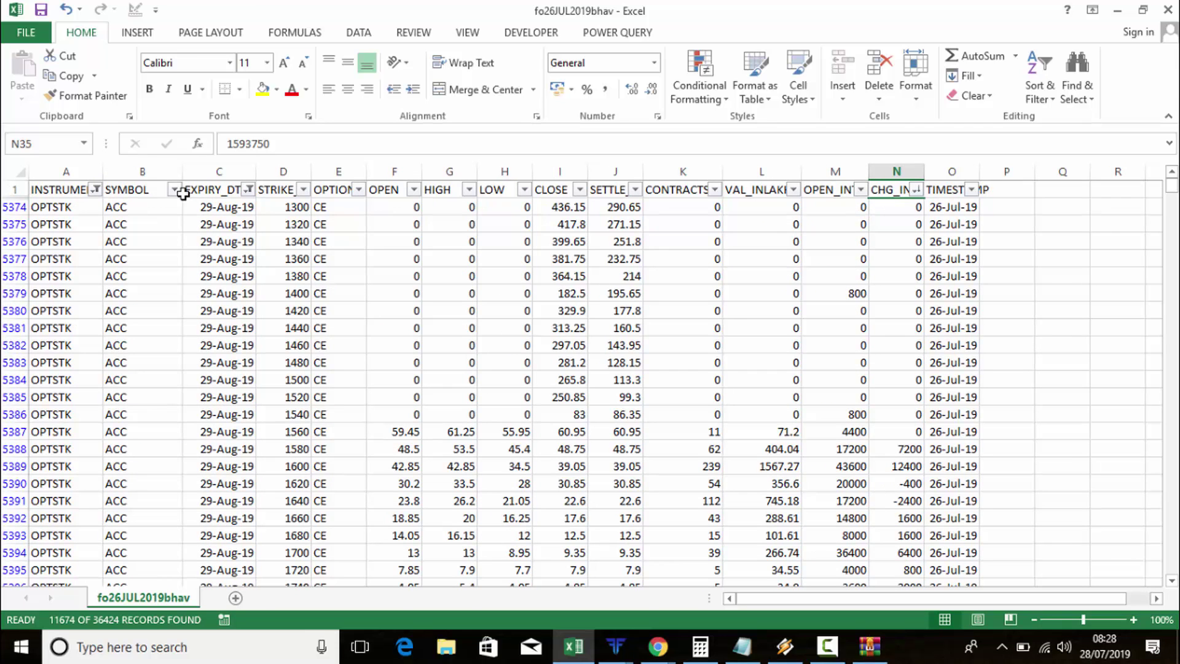
Step: Keep the EXPIRY_DT filter limited to the August (29-Aug-19) expiry
{"action": "left_click", "coordinate": [248, 190]}
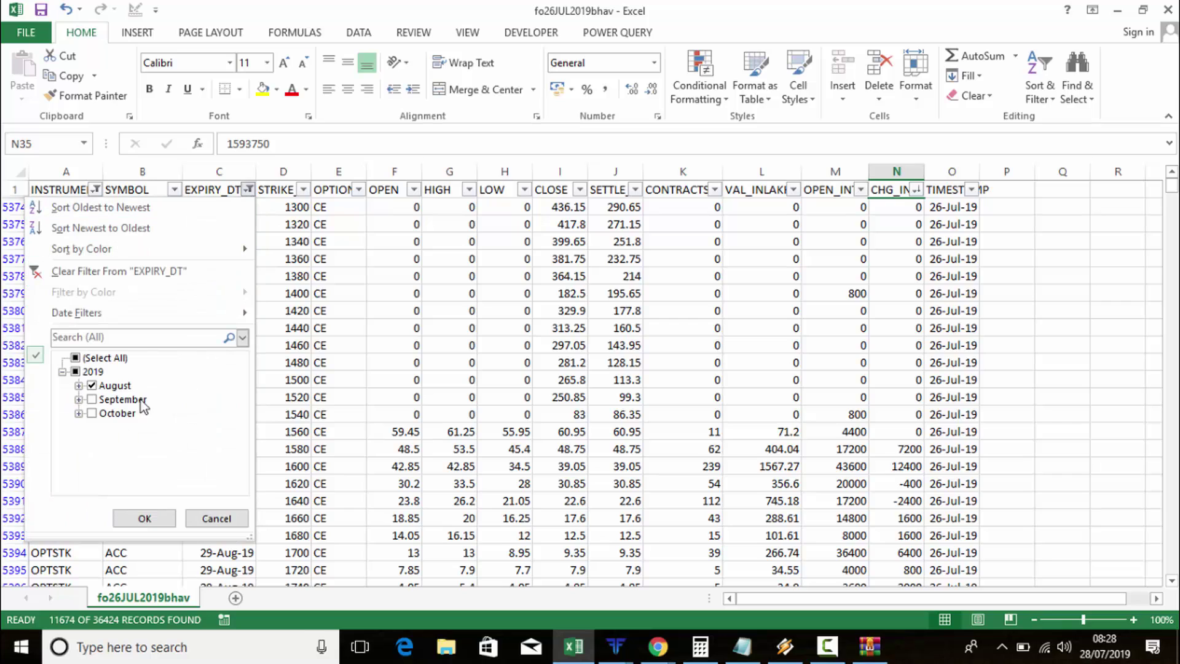
{"action": "left_click", "coordinate": [79, 386]}
{"action": "left_click", "coordinate": [79, 386]}
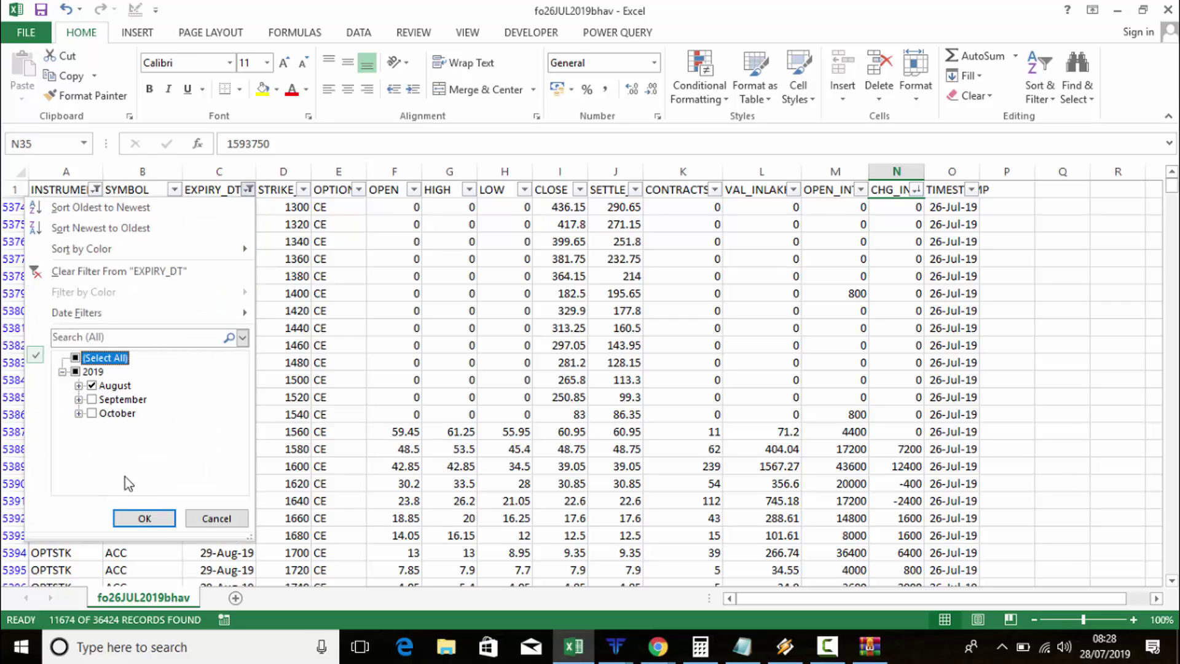
{"action": "left_click", "coordinate": [138, 521]}
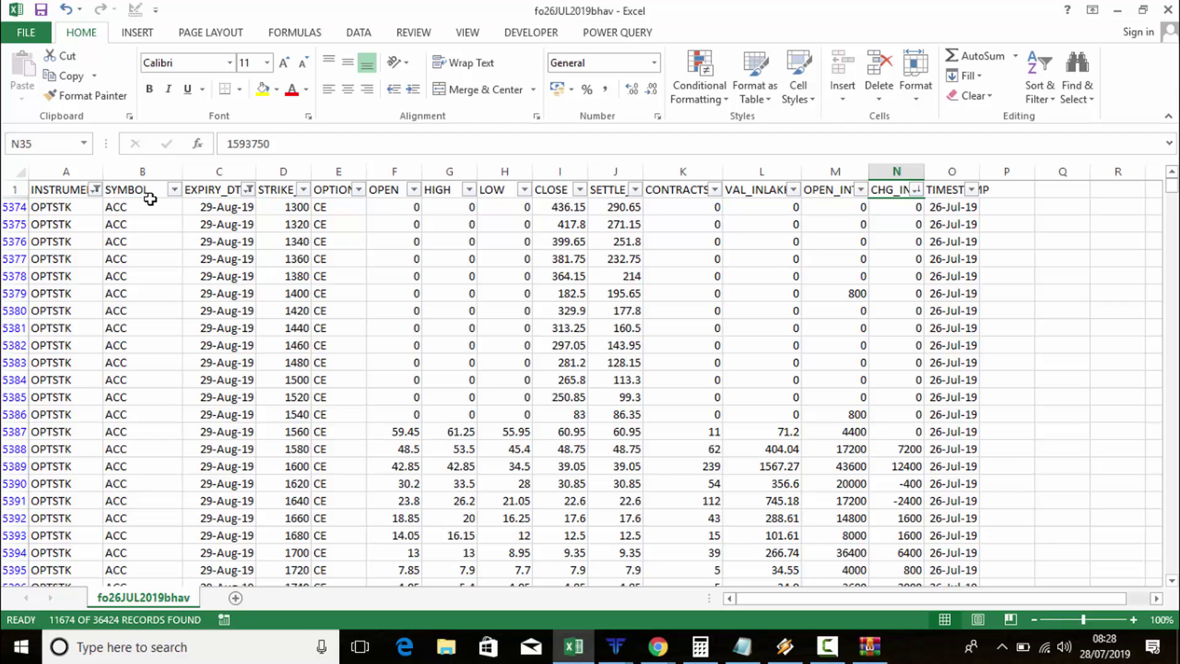
Step: Filter the SYMBOL column to show only ACC rows
{"action": "left_click", "coordinate": [174, 190]}
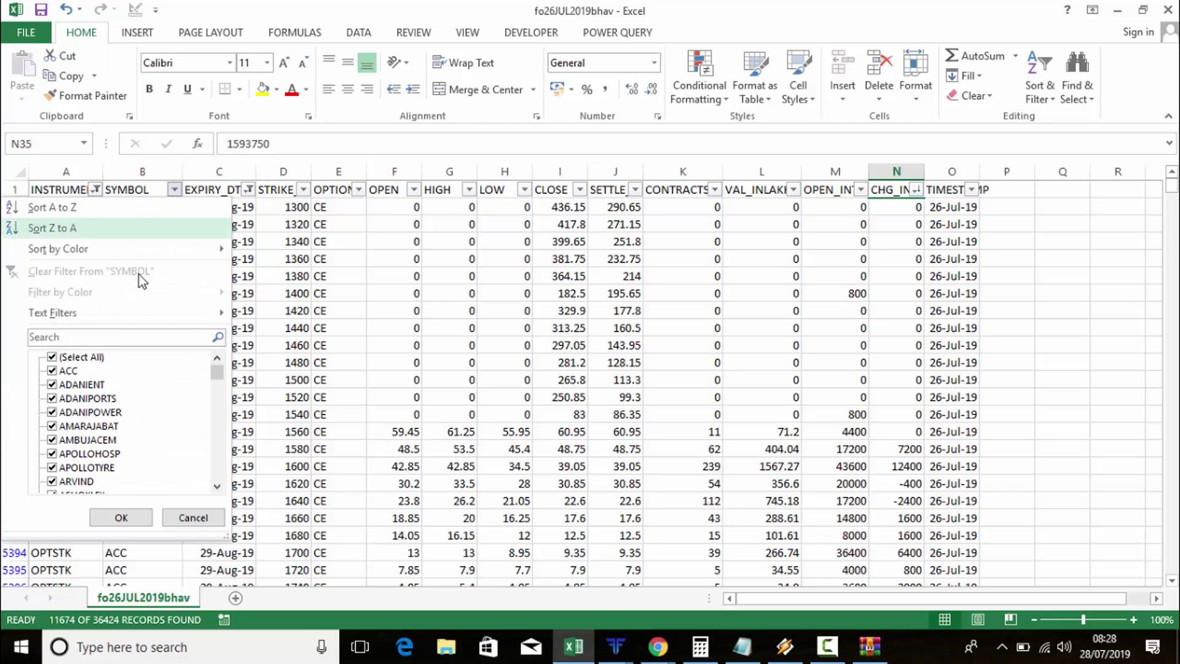
{"action": "left_click", "coordinate": [52, 358]}
{"action": "left_click", "coordinate": [52, 371]}
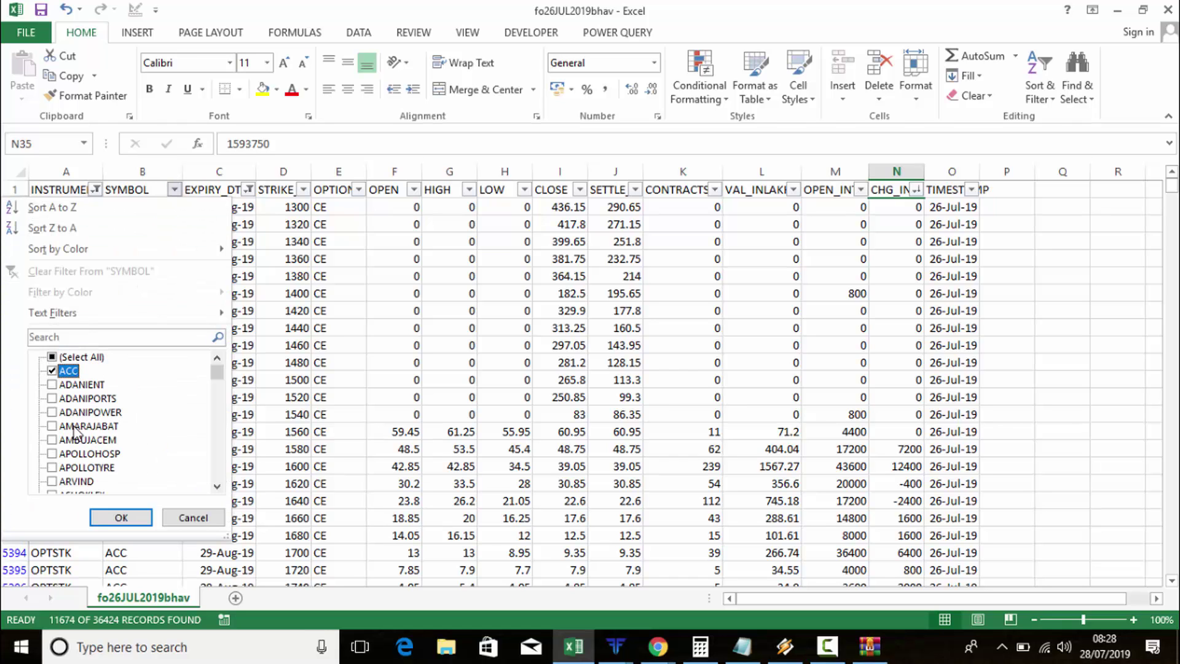
{"action": "left_click", "coordinate": [106, 518]}
{"action": "scroll", "coordinate": [314, 375], "scroll_direction": "down", "scroll_amount": 5}
{"action": "scroll", "coordinate": [448, 369], "scroll_direction": "up", "scroll_amount": 5}
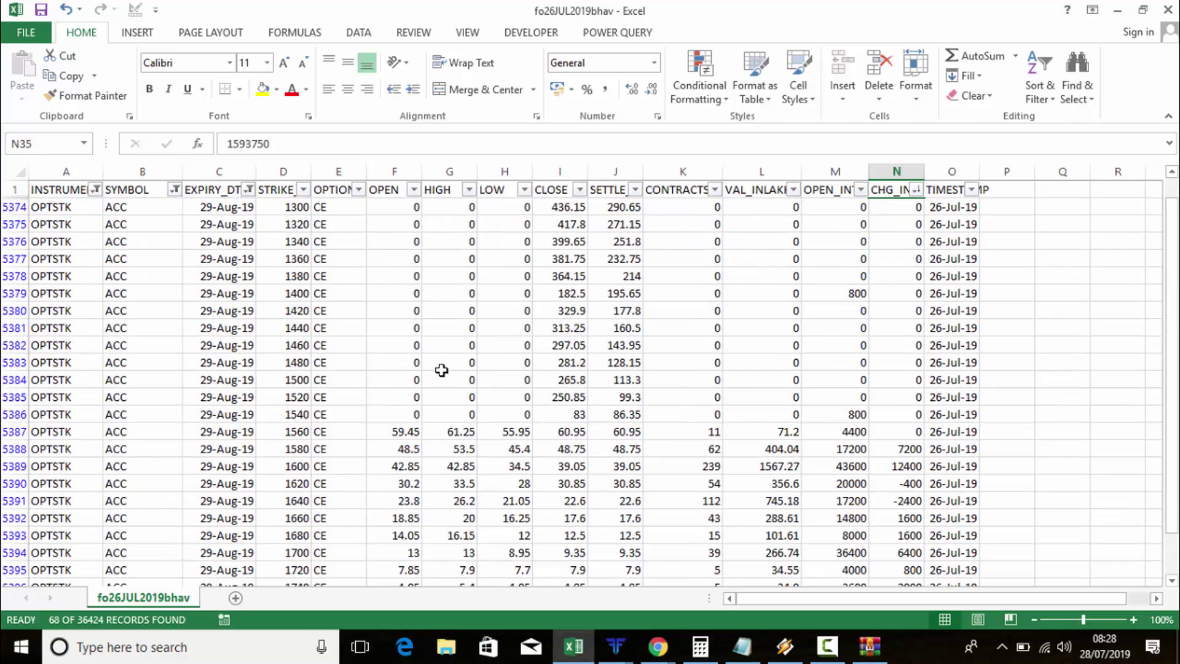
Step: Sort the ACC option rows by CONTRACTS, largest to smallest
{"action": "left_click", "coordinate": [715, 189]}
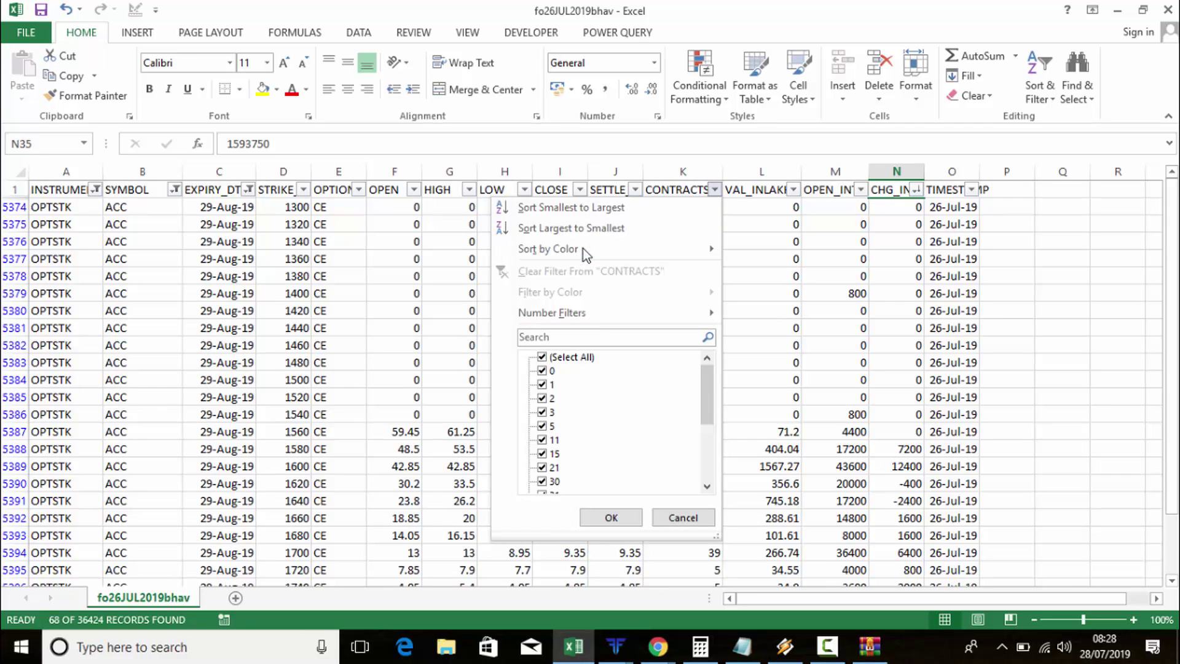
{"action": "left_click", "coordinate": [592, 232]}
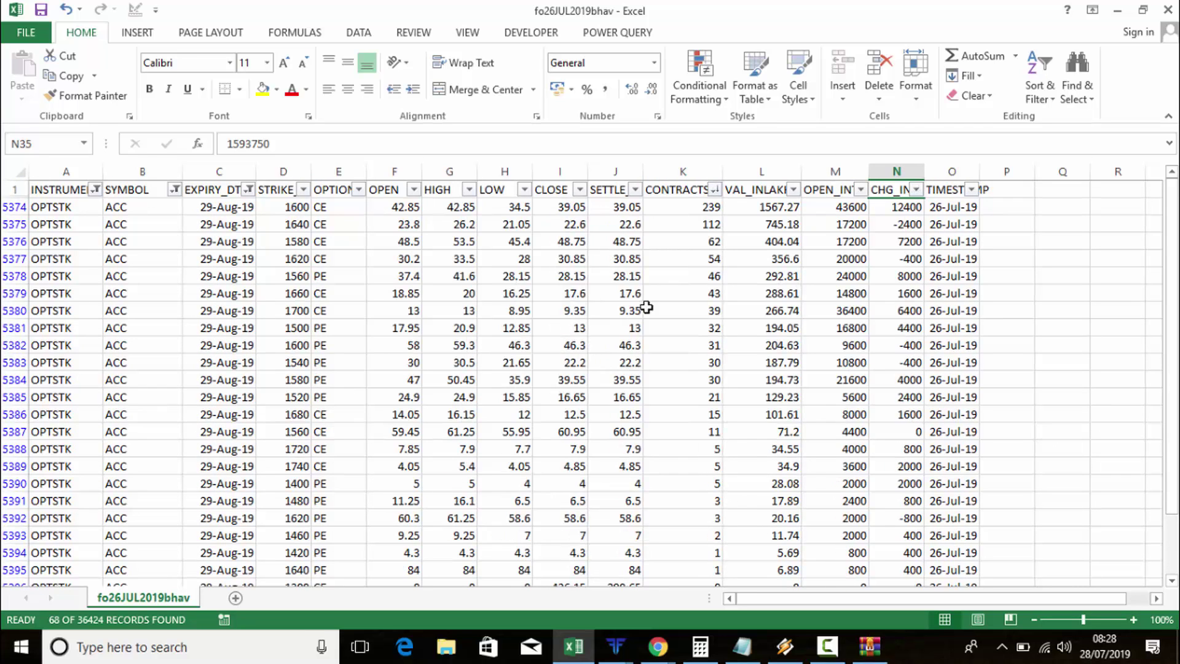
{"action": "left_click", "coordinate": [297, 209]}
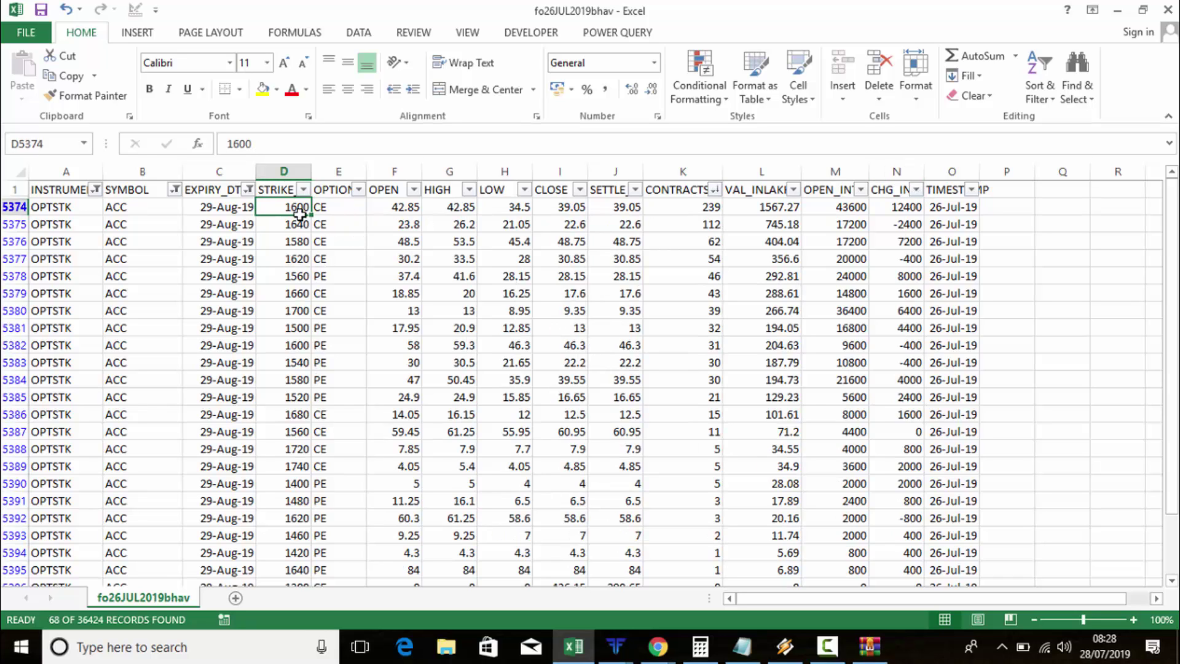
{"action": "left_click", "coordinate": [322, 213]}
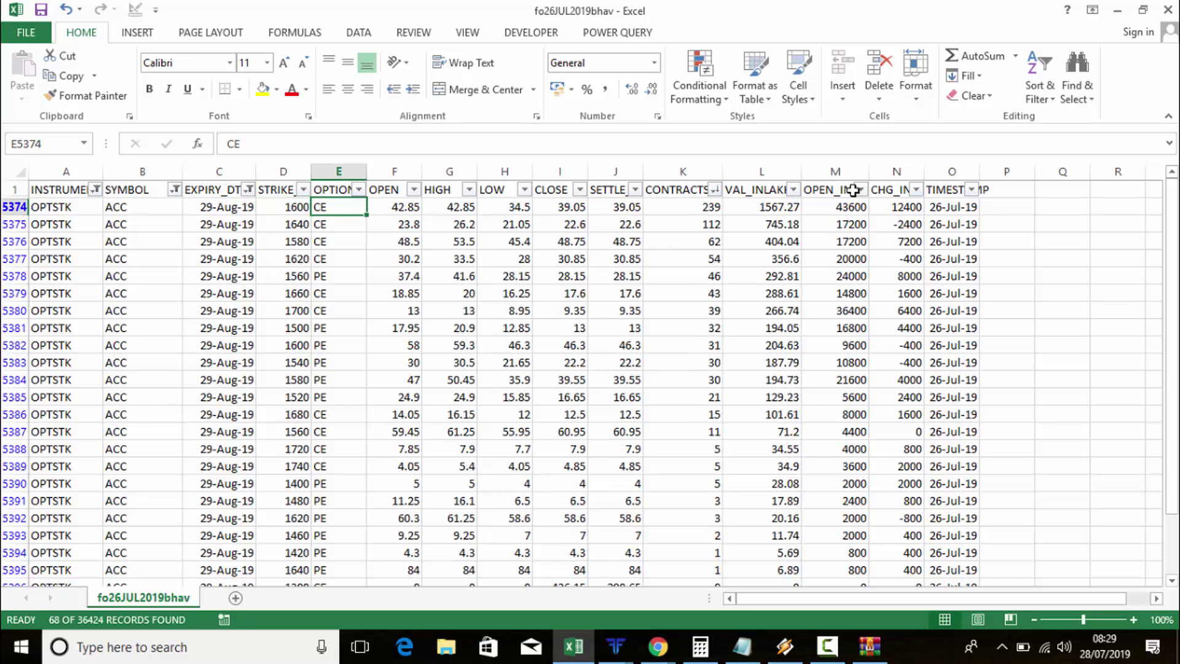
Step: Reinclude all symbols (11674 records) and sort by CONTRACTS, largest to smallest
{"action": "left_click", "coordinate": [175, 190]}
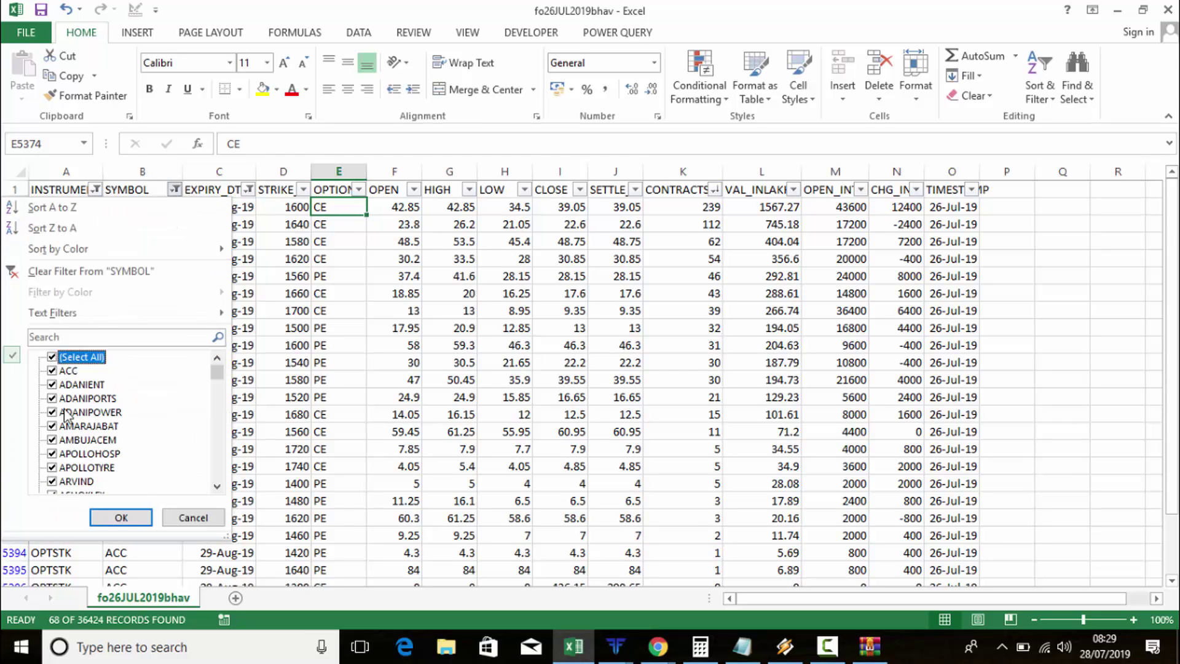
{"action": "left_click", "coordinate": [105, 519]}
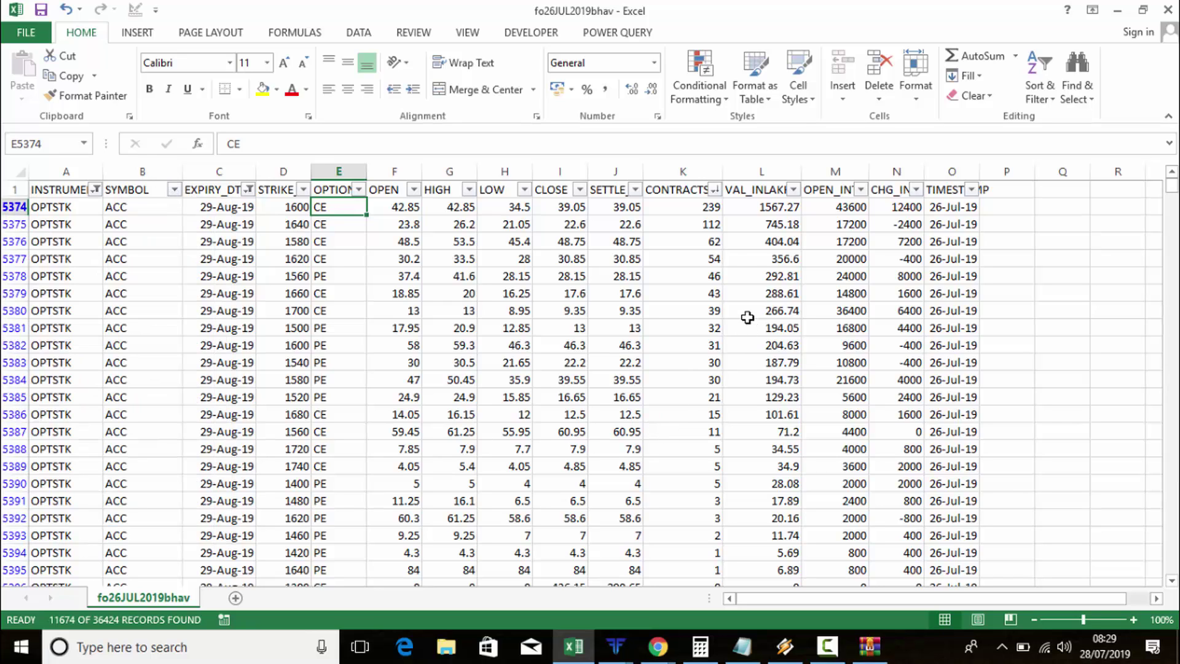
{"action": "left_click", "coordinate": [715, 191]}
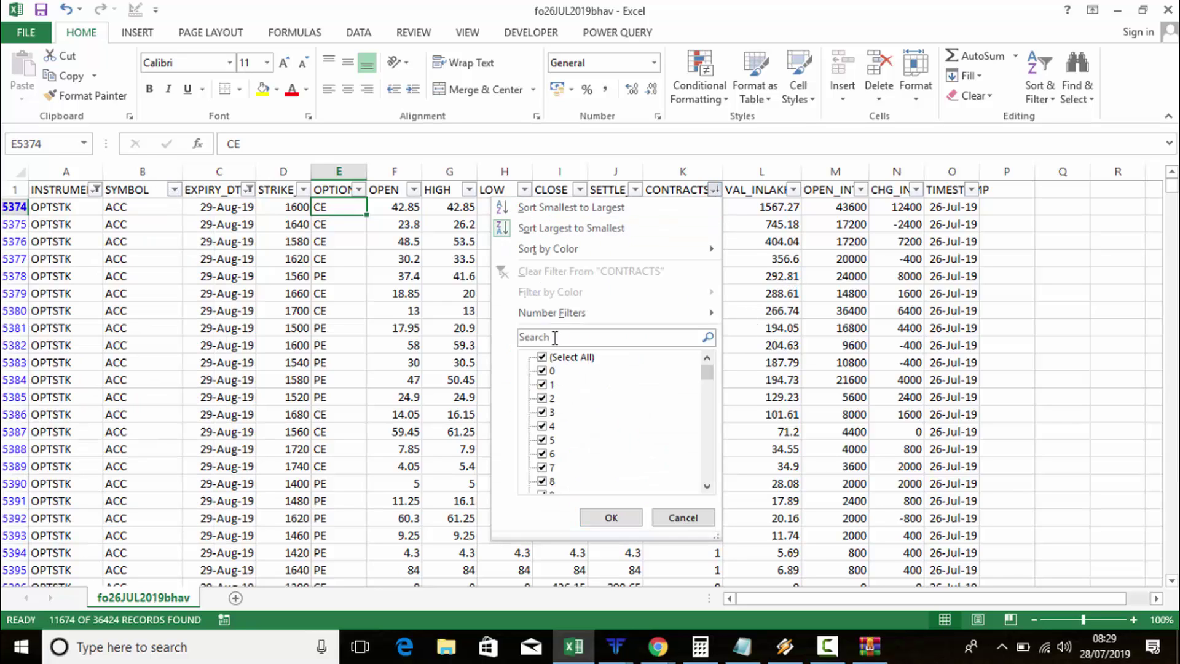
{"action": "mouse_move", "coordinate": [580, 243]}
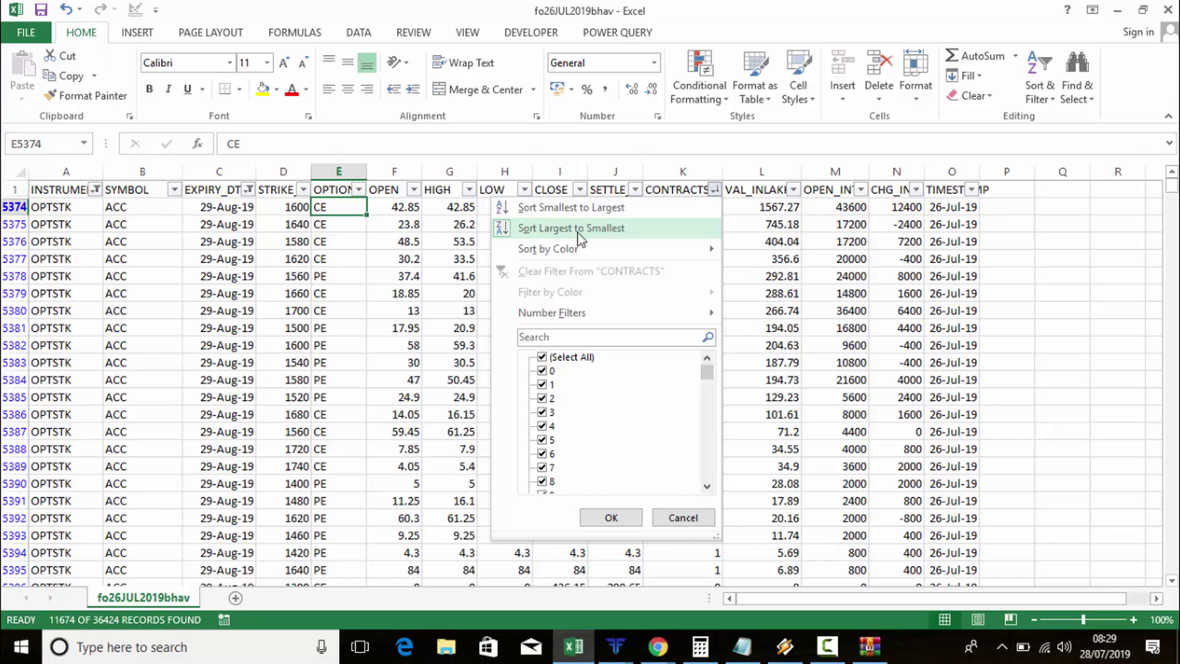
{"action": "left_click", "coordinate": [580, 228]}
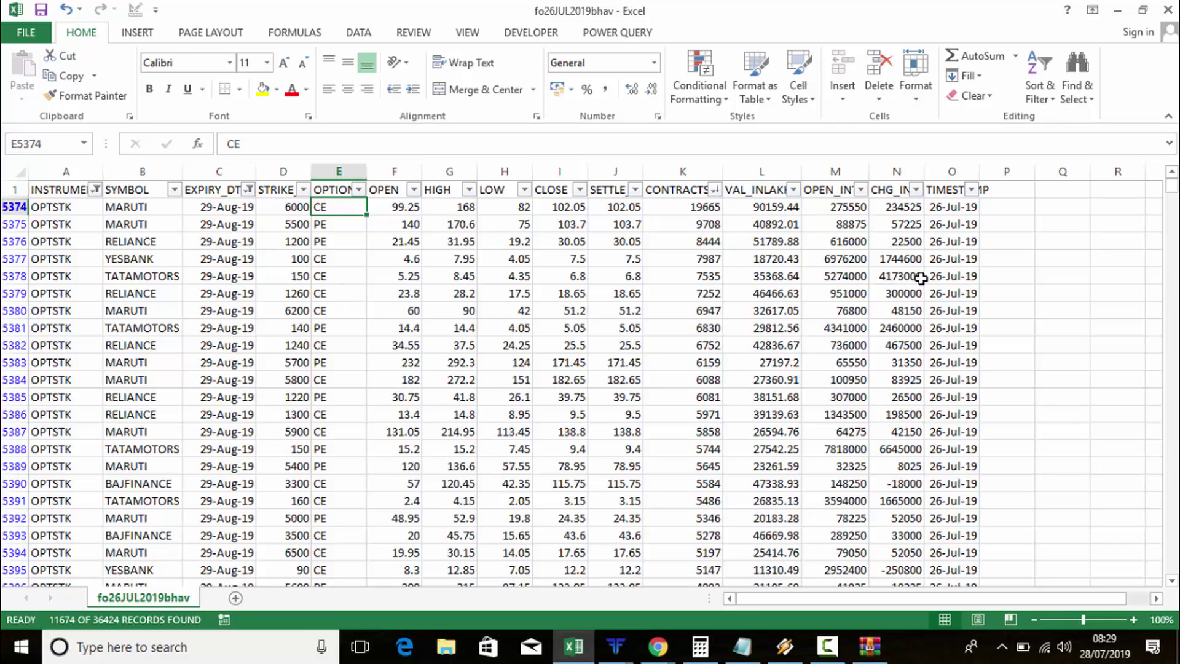
Step: Sort the option rows by OPEN_INT, largest to smallest
{"action": "left_click", "coordinate": [860, 189]}
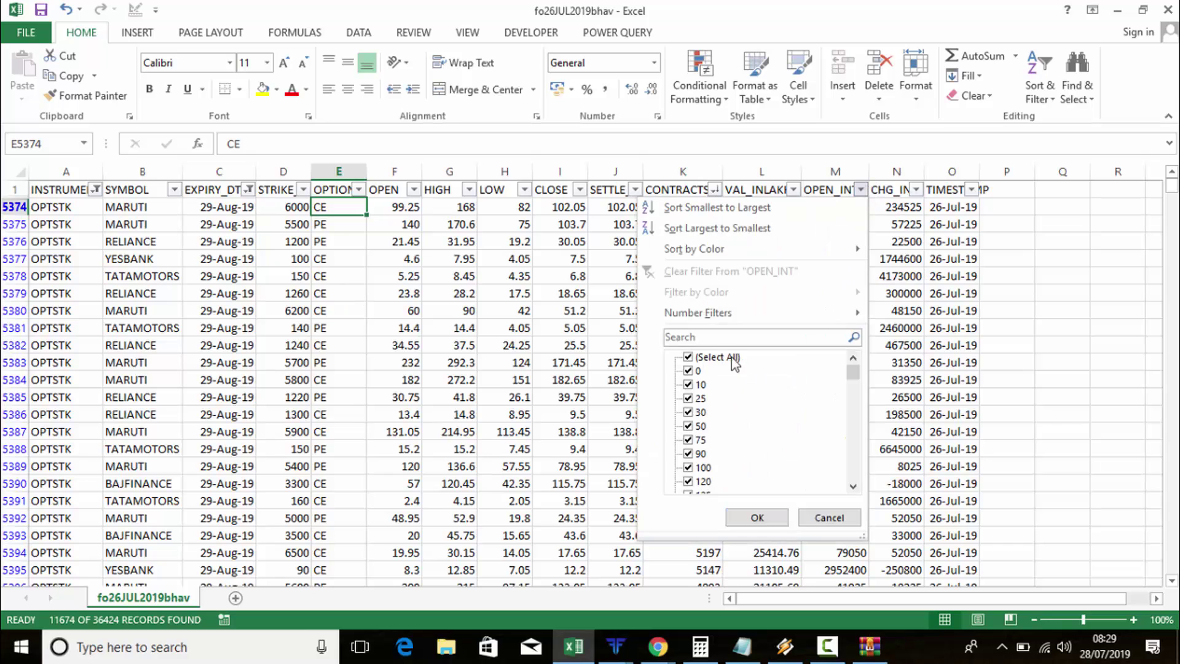
{"action": "mouse_move", "coordinate": [729, 249]}
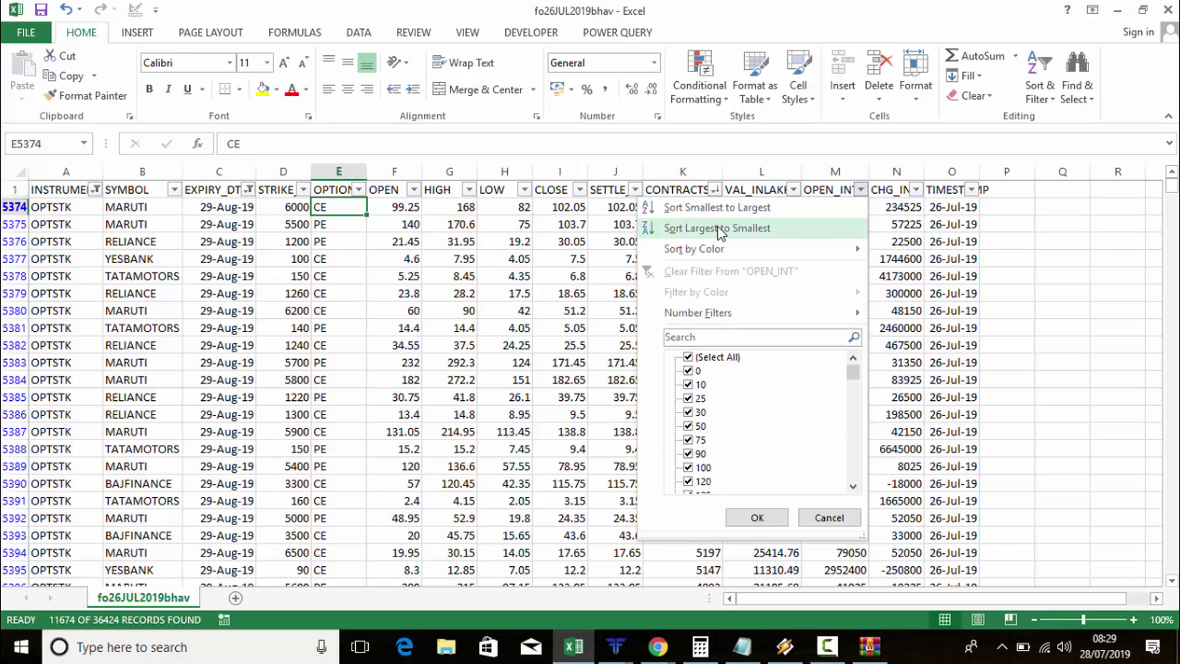
{"action": "left_click", "coordinate": [721, 228]}
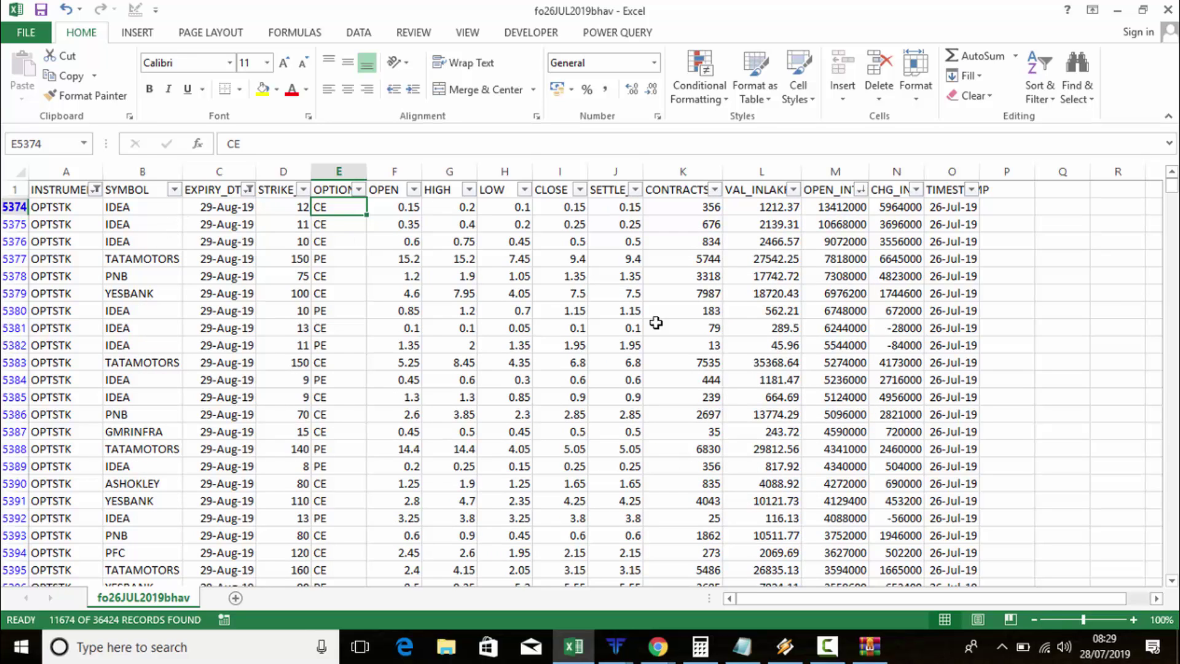
{"action": "left_click", "coordinate": [174, 260]}
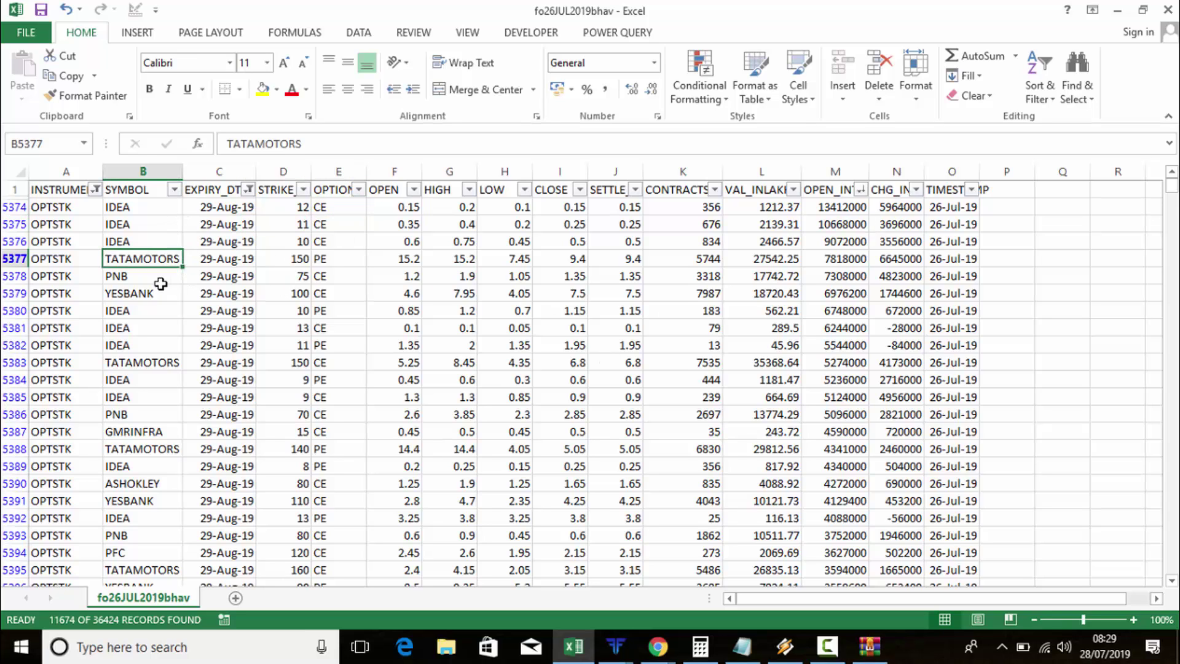
{"action": "left_click", "coordinate": [161, 278]}
Step: Sort by CHG_IN_OI largest to smallest and select table columns A through N
{"action": "left_click", "coordinate": [916, 190]}
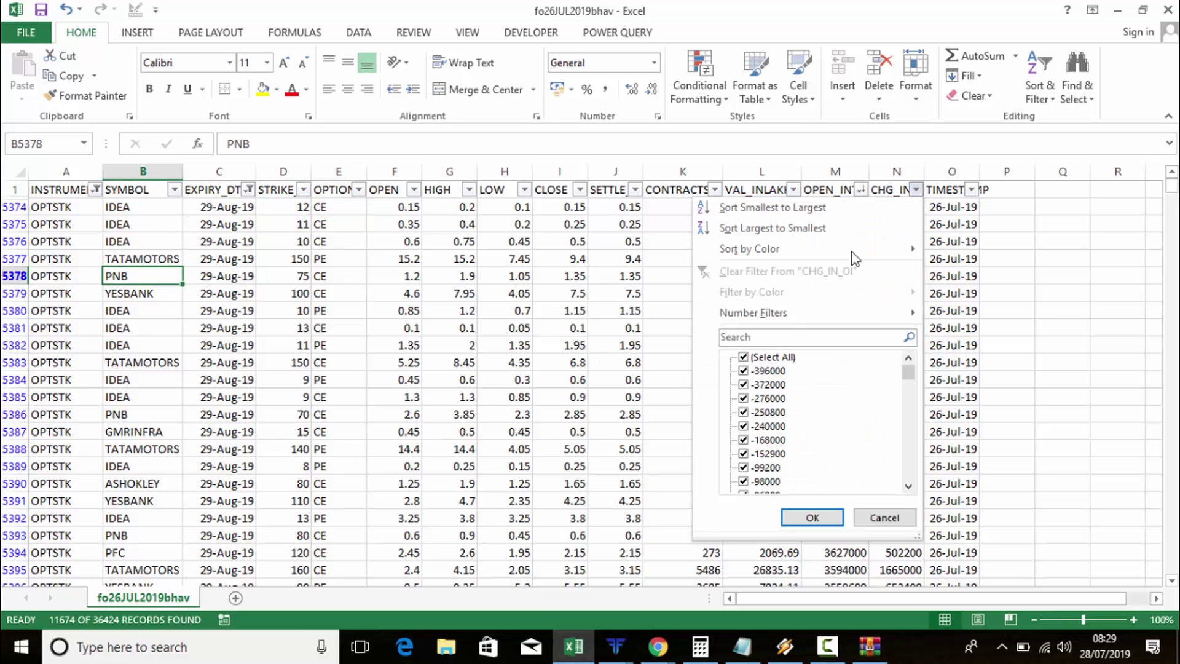
{"action": "left_click", "coordinate": [768, 228]}
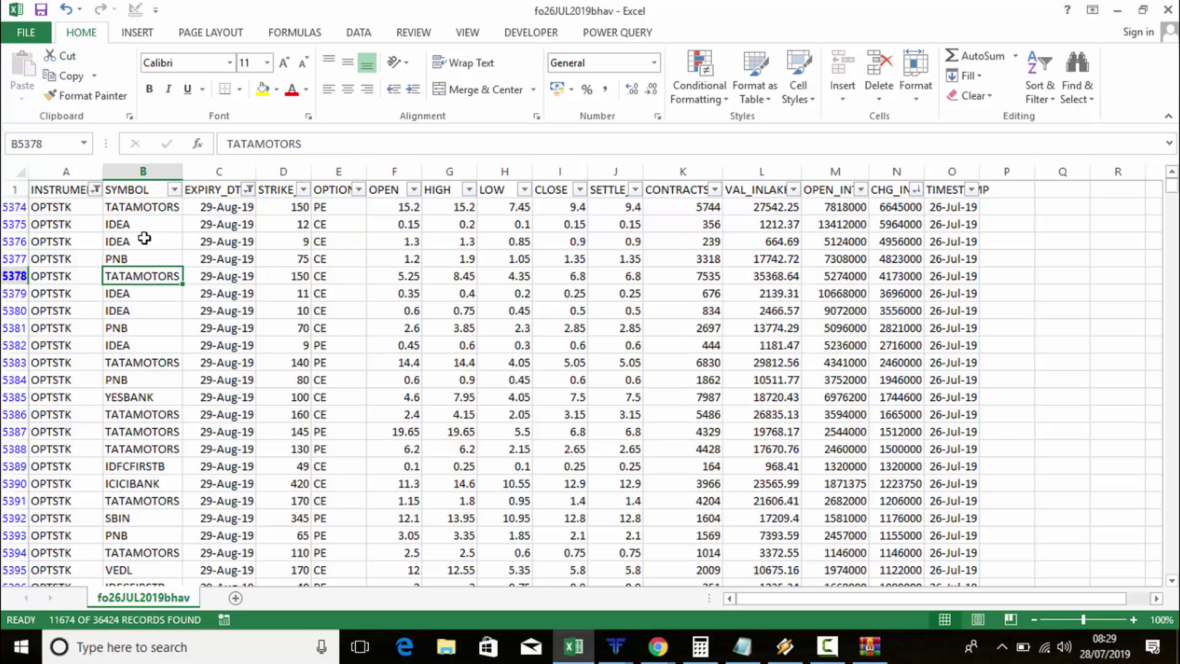
{"action": "left_click", "coordinate": [409, 312]}
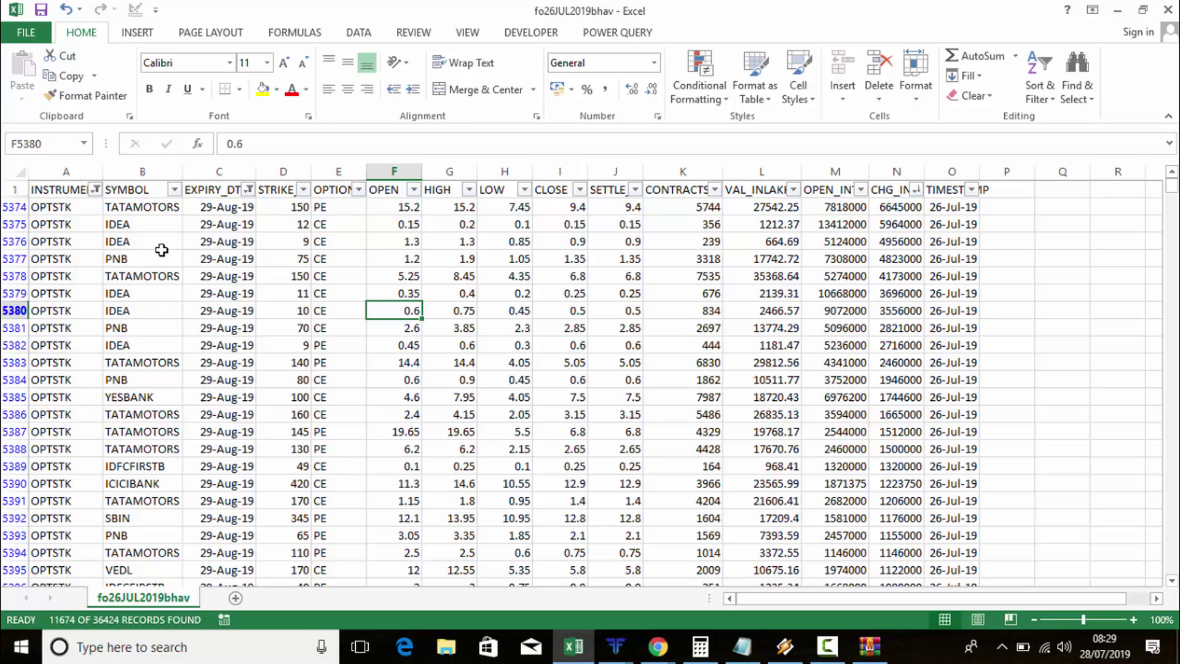
{"action": "left_click_drag", "start_coordinate": [66, 171], "coordinate": [965, 189]}
{"action": "left_click", "coordinate": [1038, 86]}
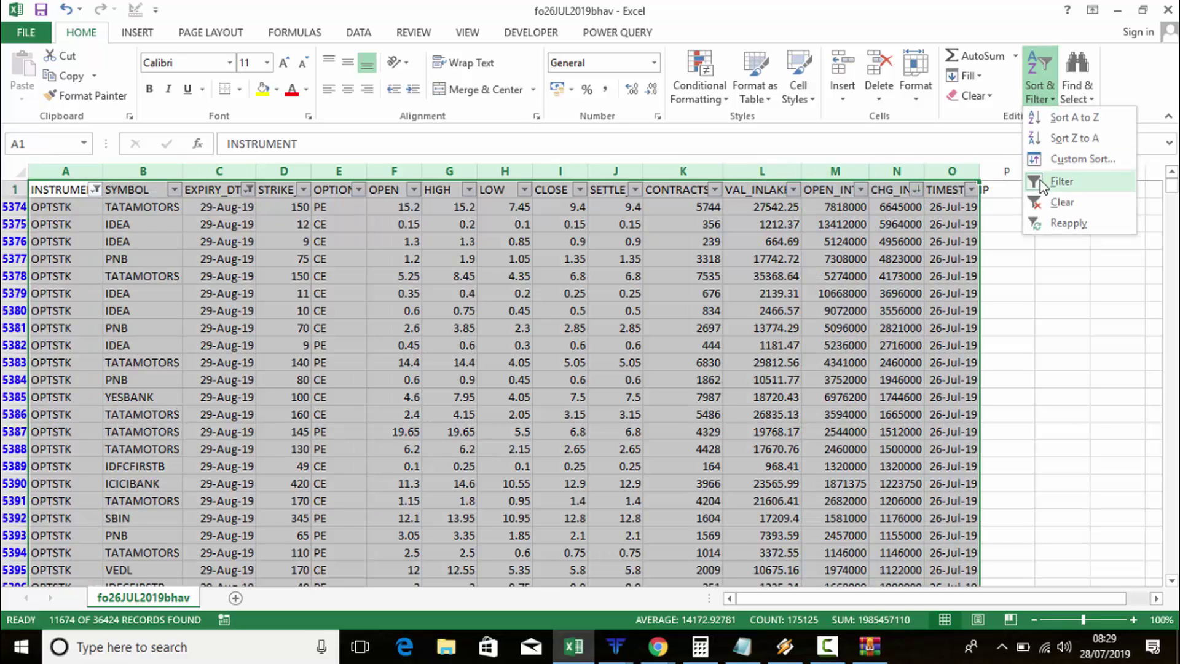
{"action": "left_click", "coordinate": [1037, 316]}
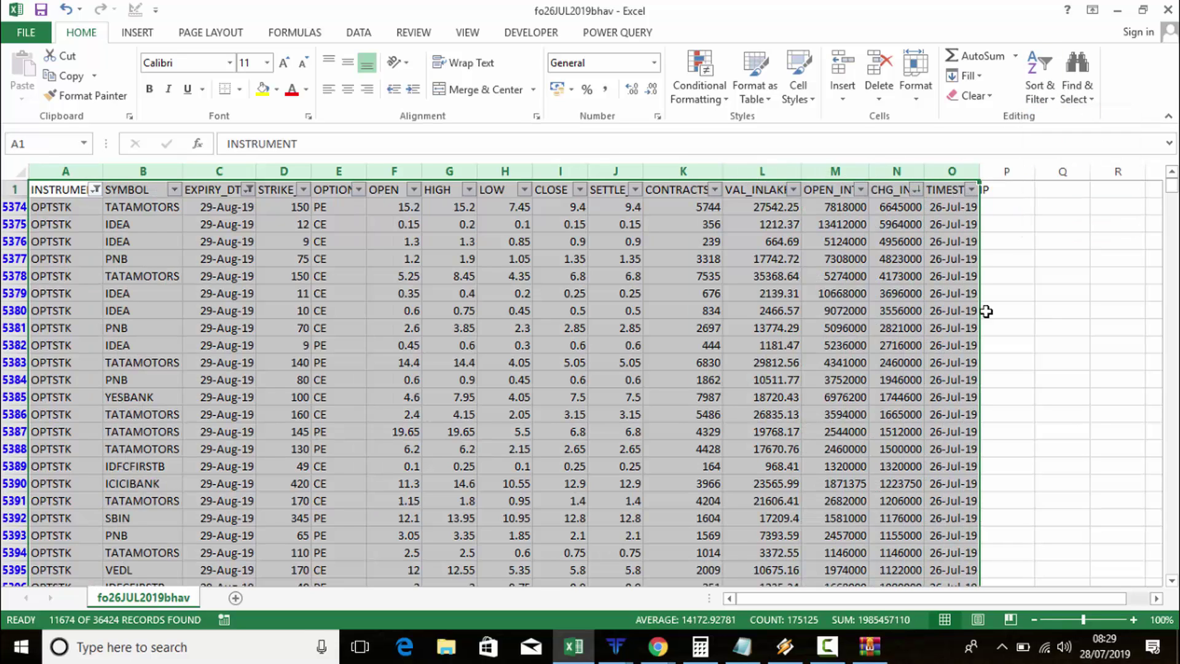
{"action": "left_click", "coordinate": [94, 190]}
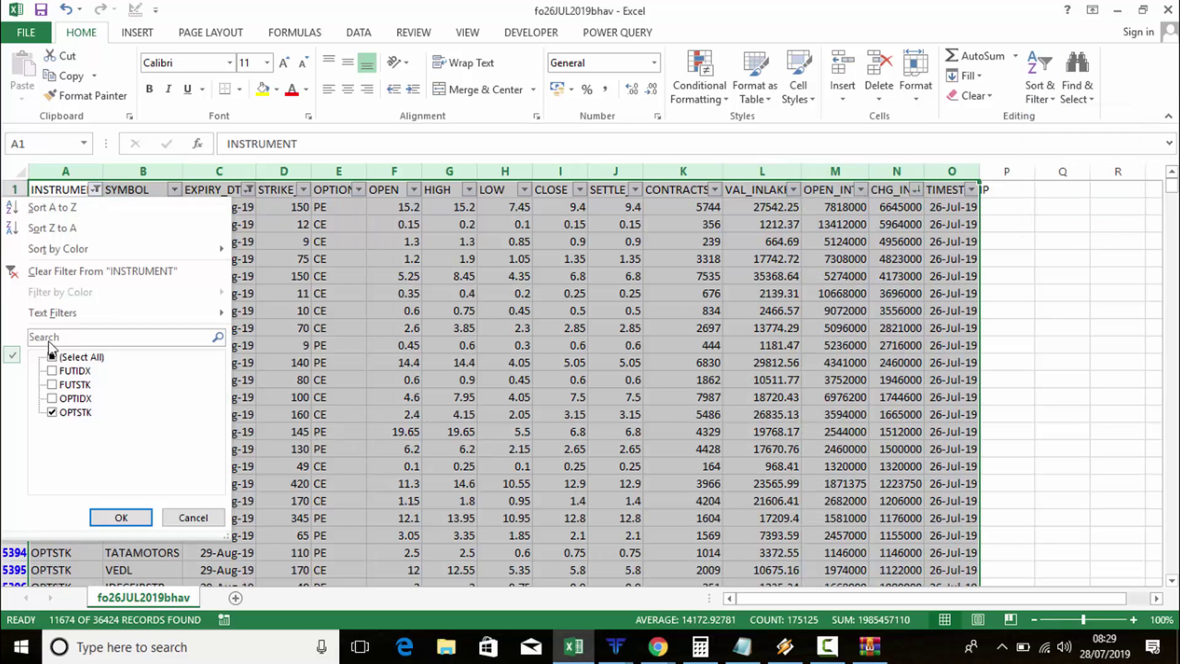
{"action": "left_click", "coordinate": [531, 348]}
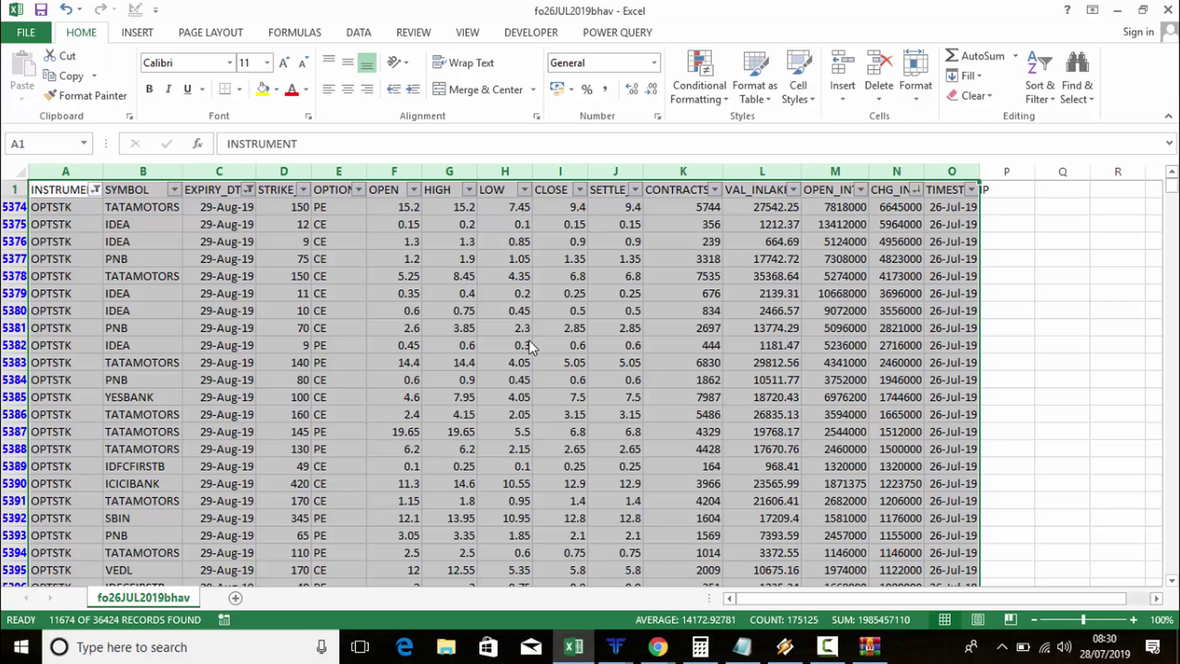
{"action": "left_click", "coordinate": [1057, 328]}
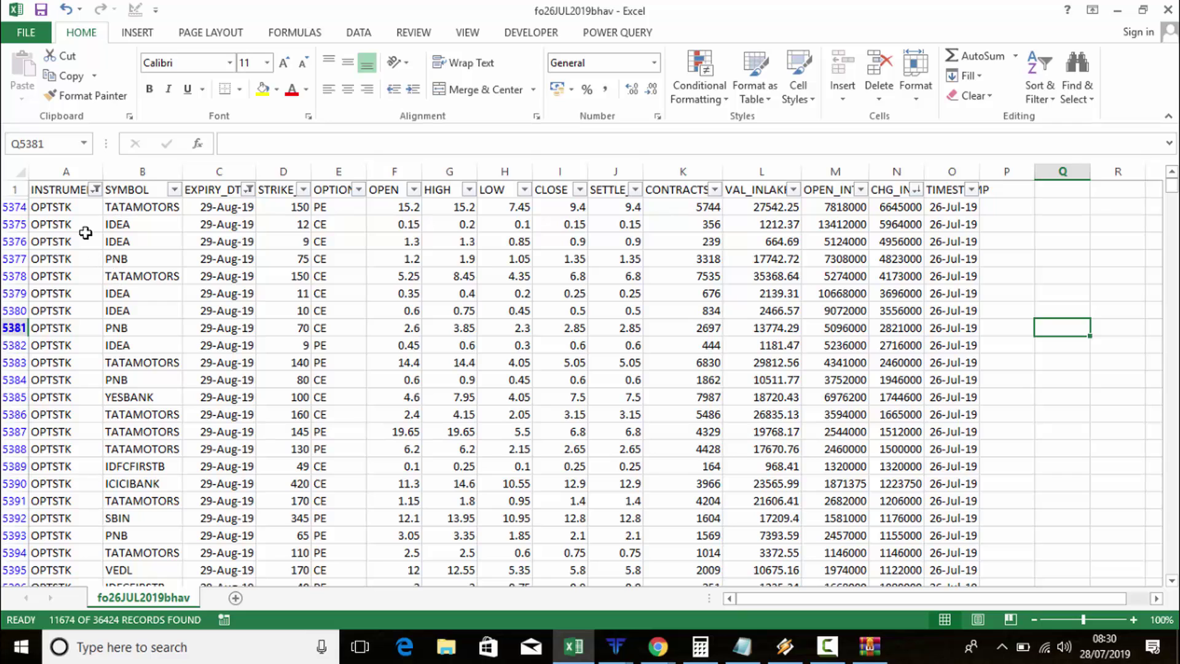
Step: Change the INSTRUMENT filter from OPTSTK back to FUTSTK only
{"action": "left_click", "coordinate": [94, 190]}
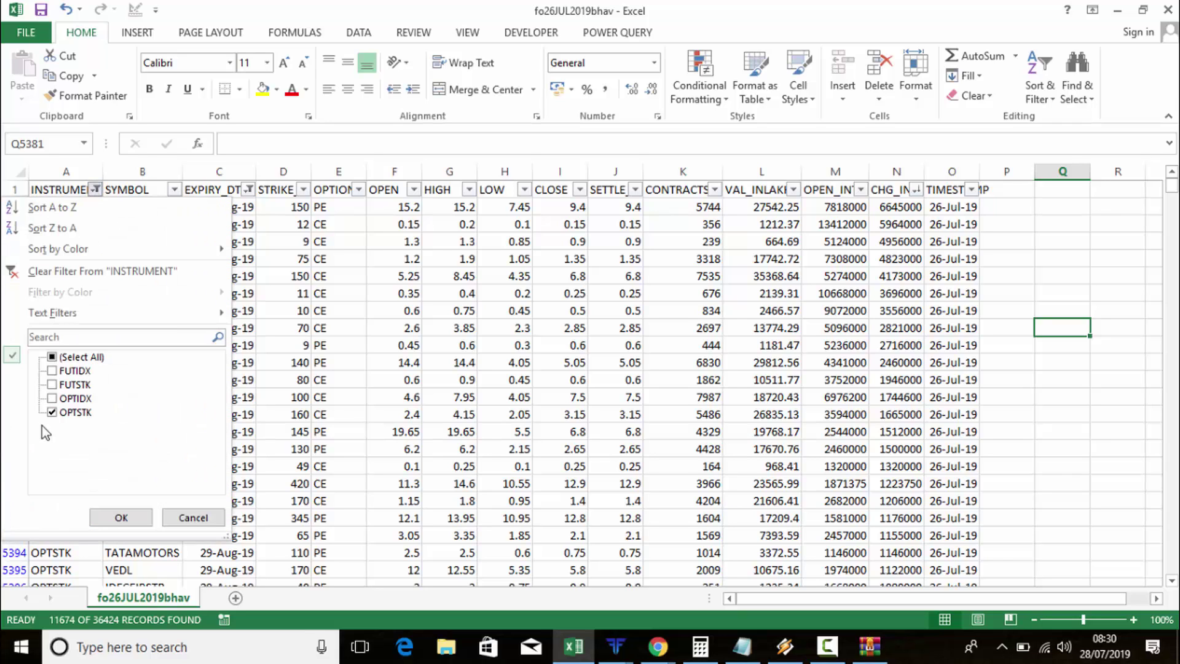
{"action": "left_click", "coordinate": [52, 412]}
{"action": "left_click", "coordinate": [52, 385]}
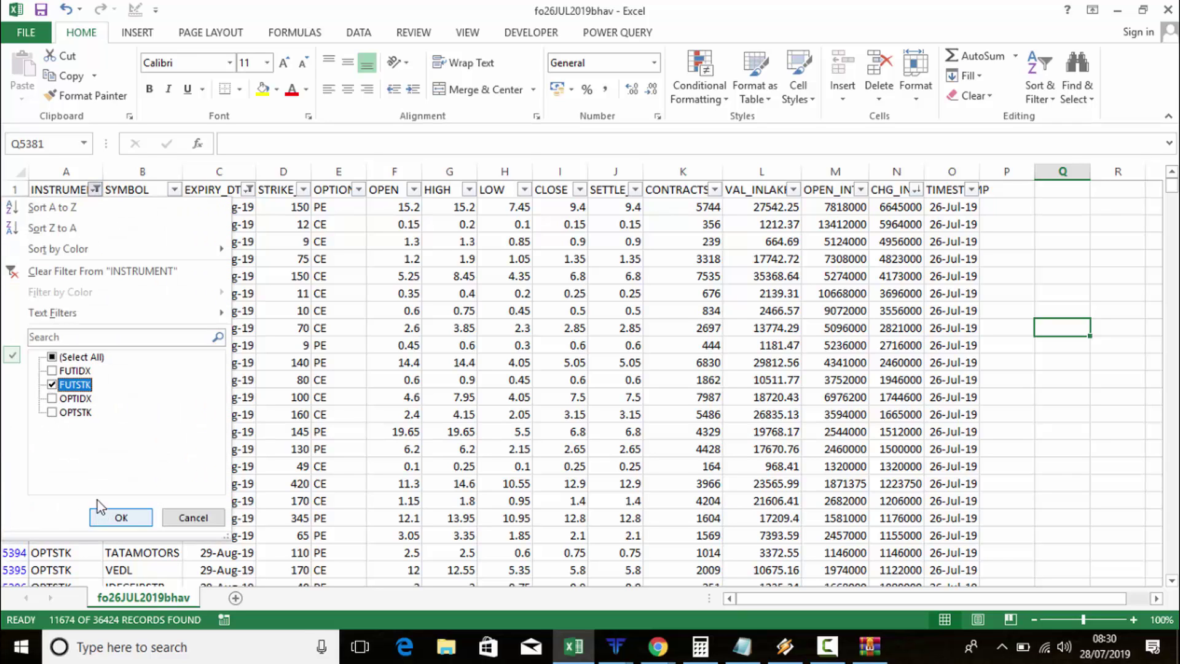
{"action": "left_click", "coordinate": [118, 518]}
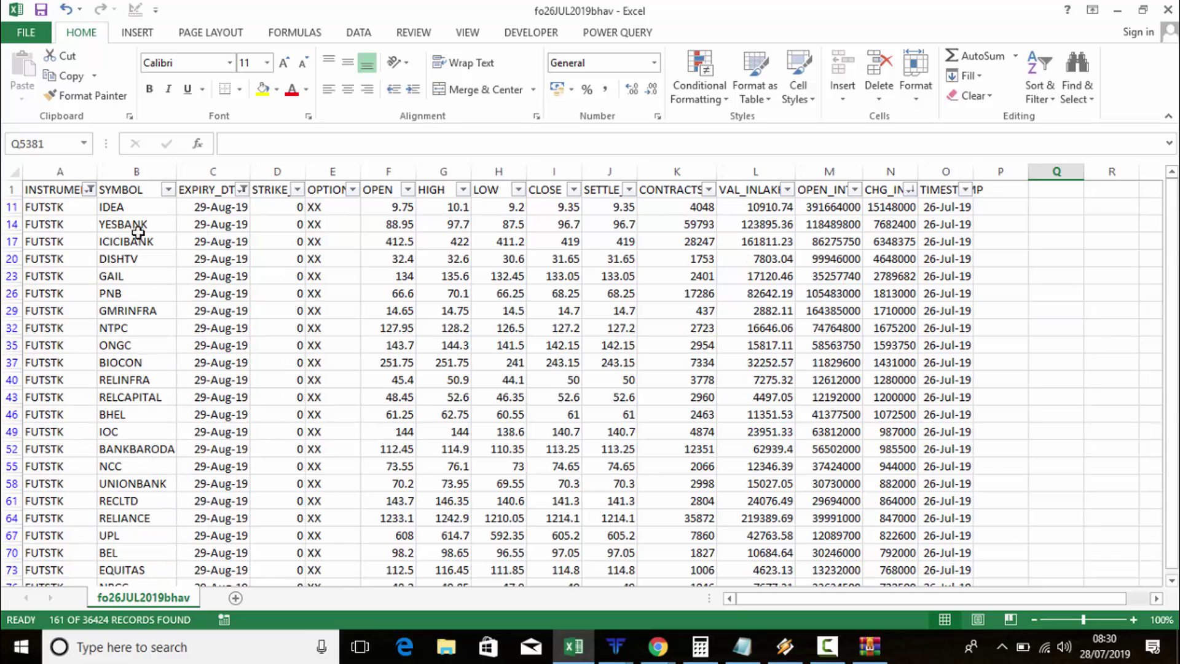
Step: Reapply the EXPIRY_DT filter for the August expiry, giving 161 futures rows
{"action": "left_click", "coordinate": [244, 190]}
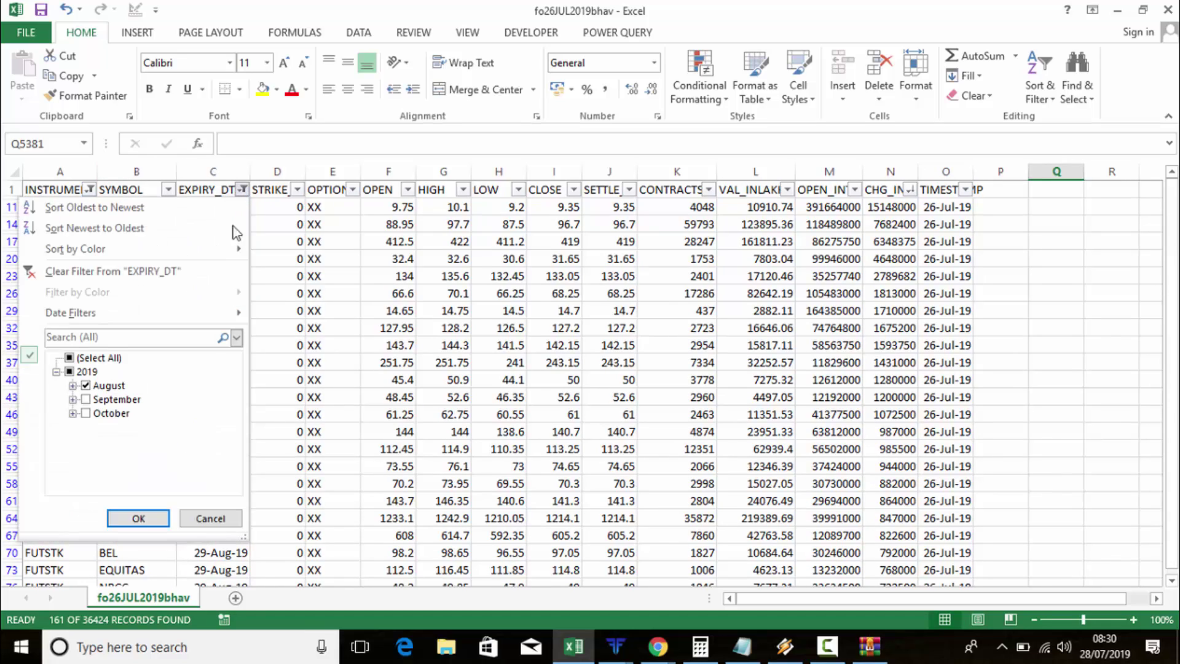
{"action": "left_click", "coordinate": [138, 518]}
{"action": "scroll", "coordinate": [94, 371], "scroll_direction": "down", "scroll_amount": 3}
{"action": "scroll", "coordinate": [93, 370], "scroll_direction": "up", "scroll_amount": 4}
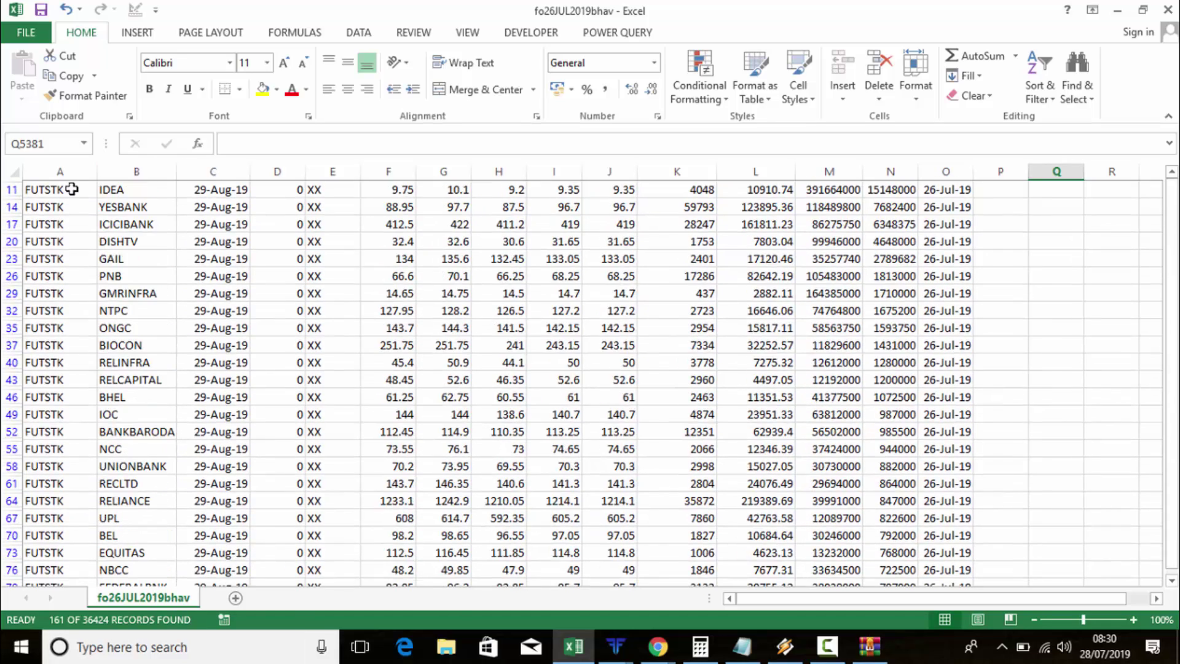
Step: Copy columns A through O of the filtered table
{"action": "left_click_drag", "start_coordinate": [60, 172], "coordinate": [953, 256]}
{"action": "right_click", "coordinate": [933, 283]}
{"action": "left_click", "coordinate": [963, 316]}
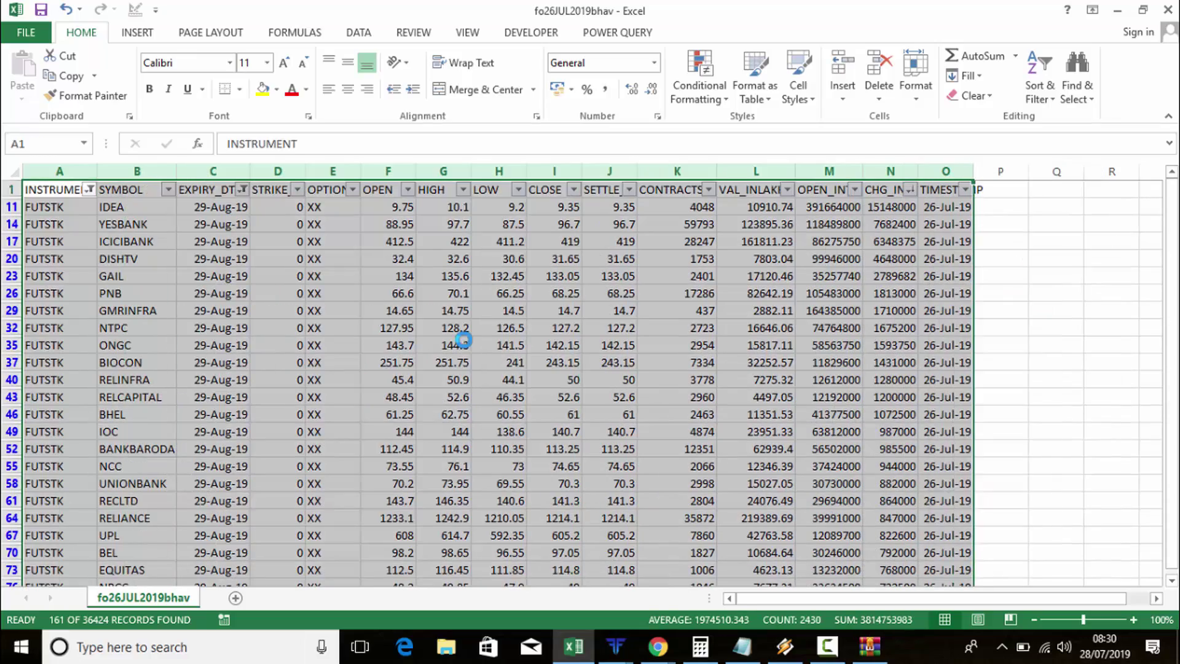